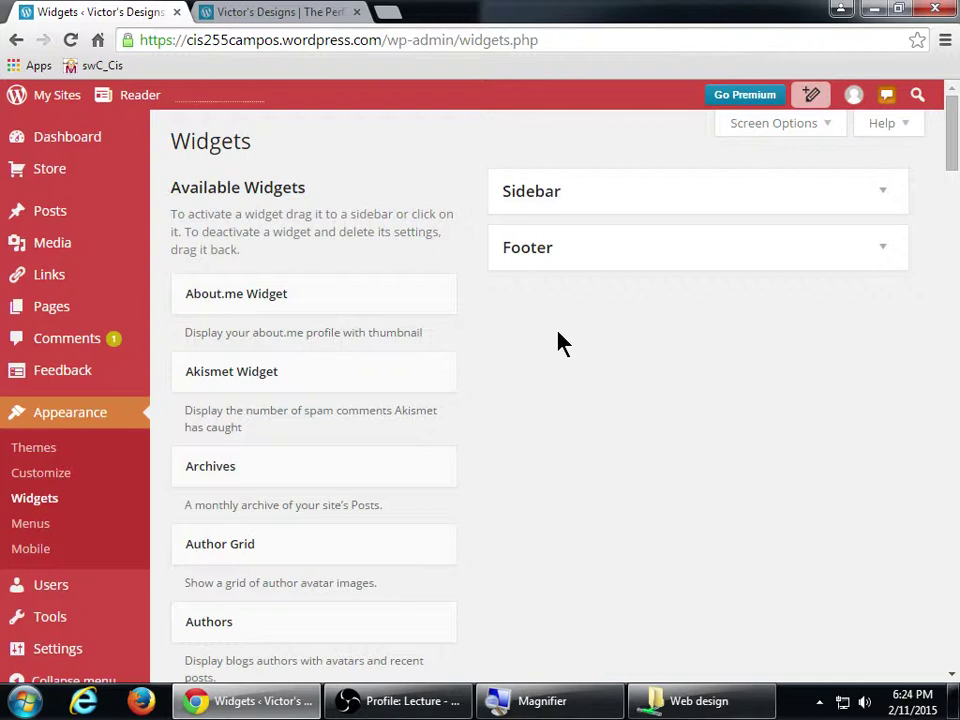
- Reveal the Posts flyout submenu in the left sidebar of the Widgets page
mouse_move(40, 218)
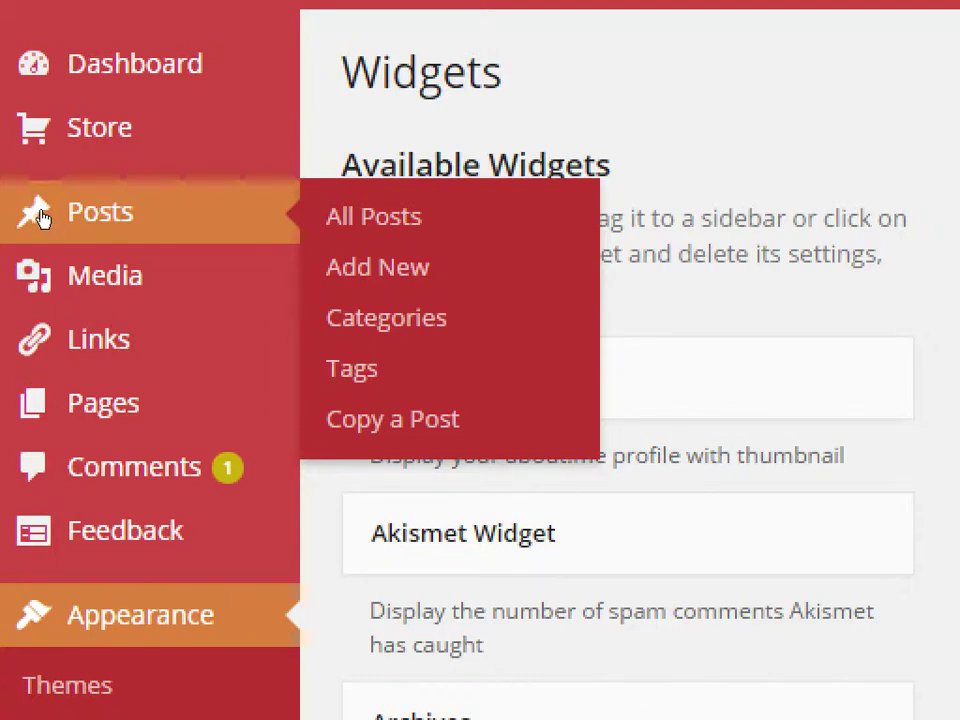
- Open All Posts, listing 'Hello world!' and 'My First Day of CIS255'
click(203, 220)
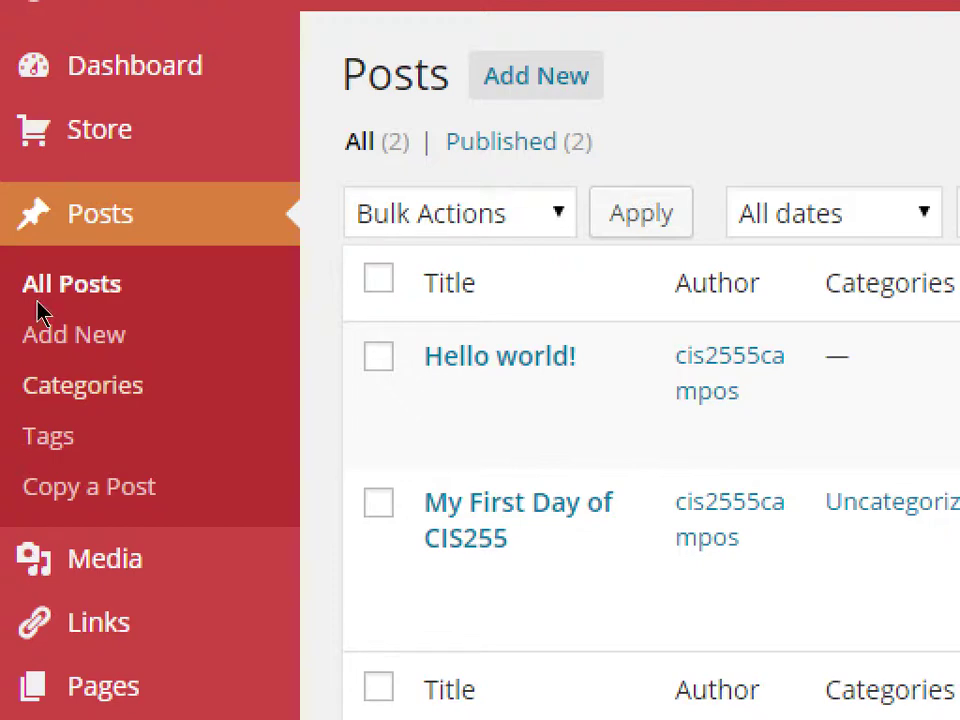
- Go to Posts > Categories, where Uncategorized is the only category
click(83, 385)
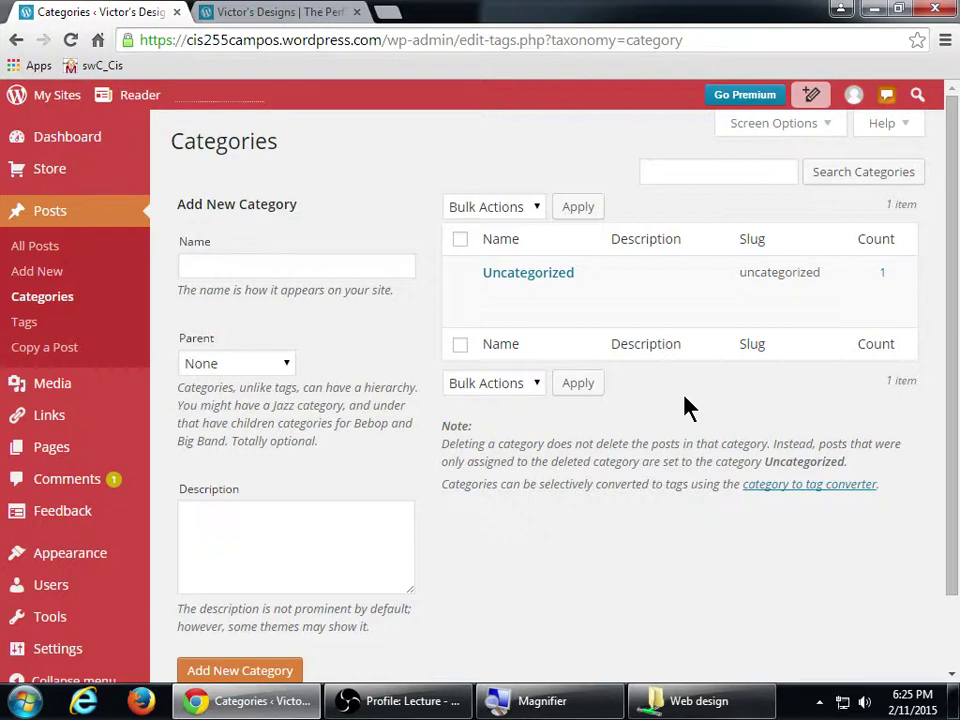
- Load aquiestexcoco.com in a new tab and go to its BLOG section
key(ctrl+t)
text(aq)
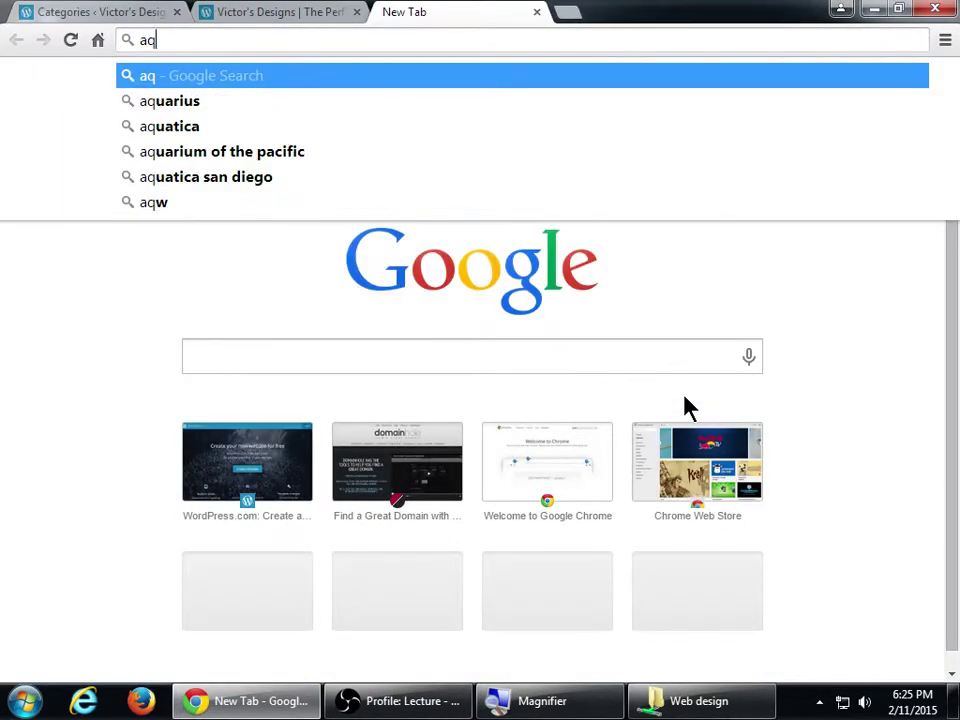
text(uiestexcoco.com)
key(Return)
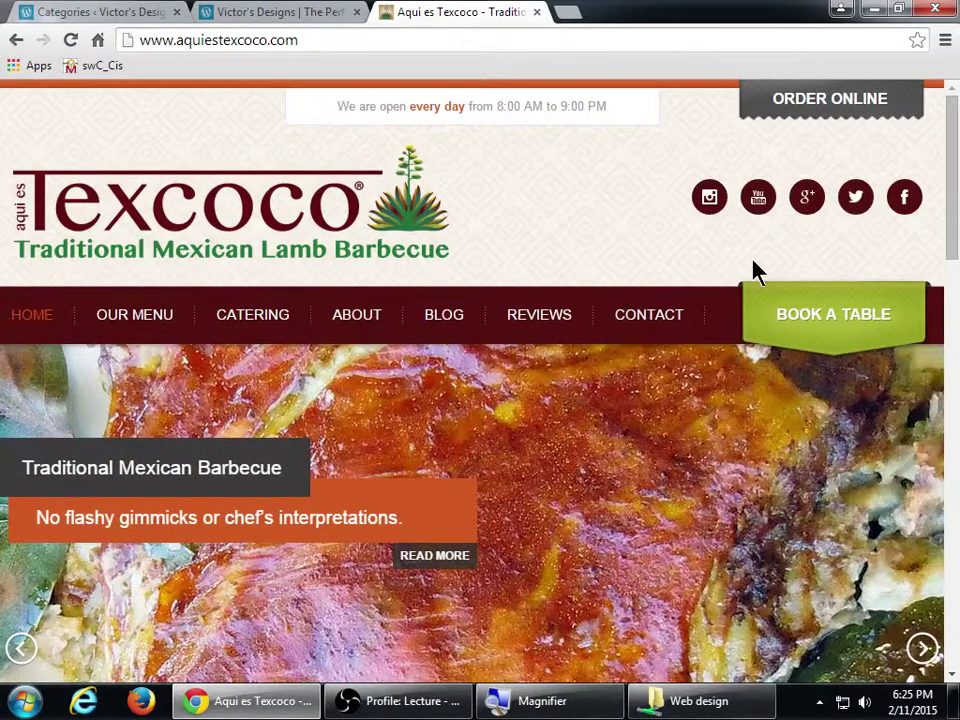
click(461, 318)
- Scroll through the blog posts and move on to page 2 of the archive
scroll(480, 380, down, 18)
scroll(476, 377, down, 3)
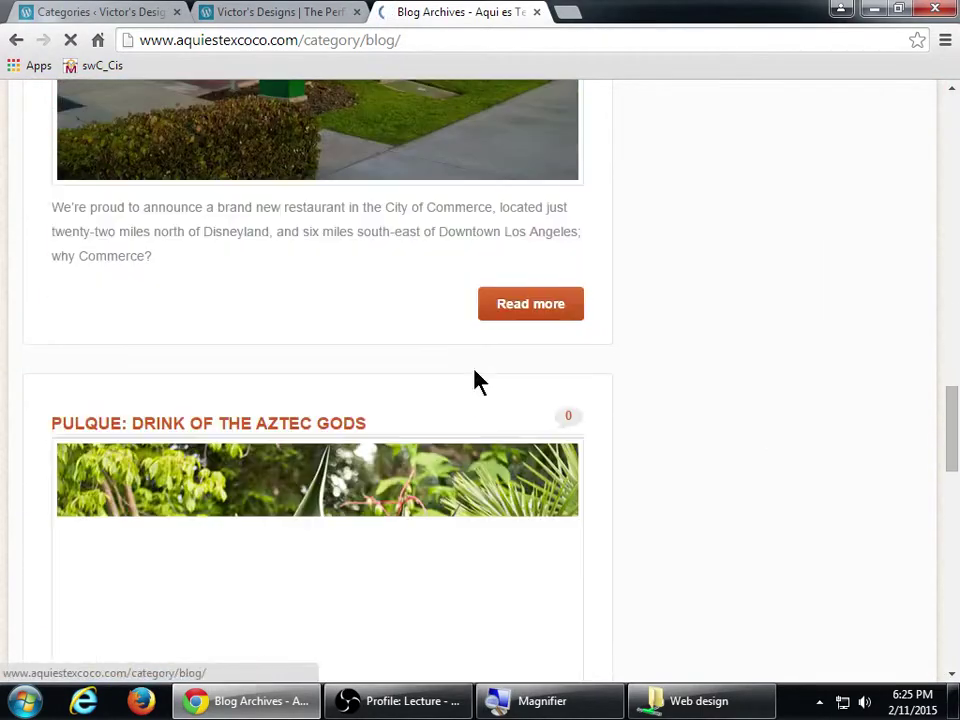
scroll(474, 381, down, 1)
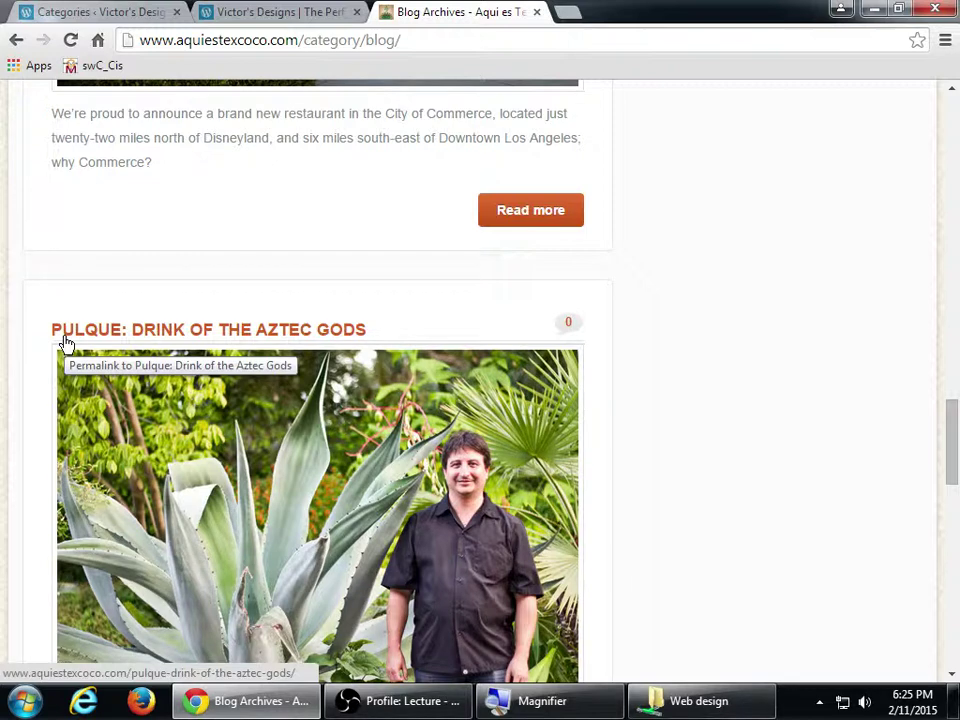
scroll(150, 295, down, 2)
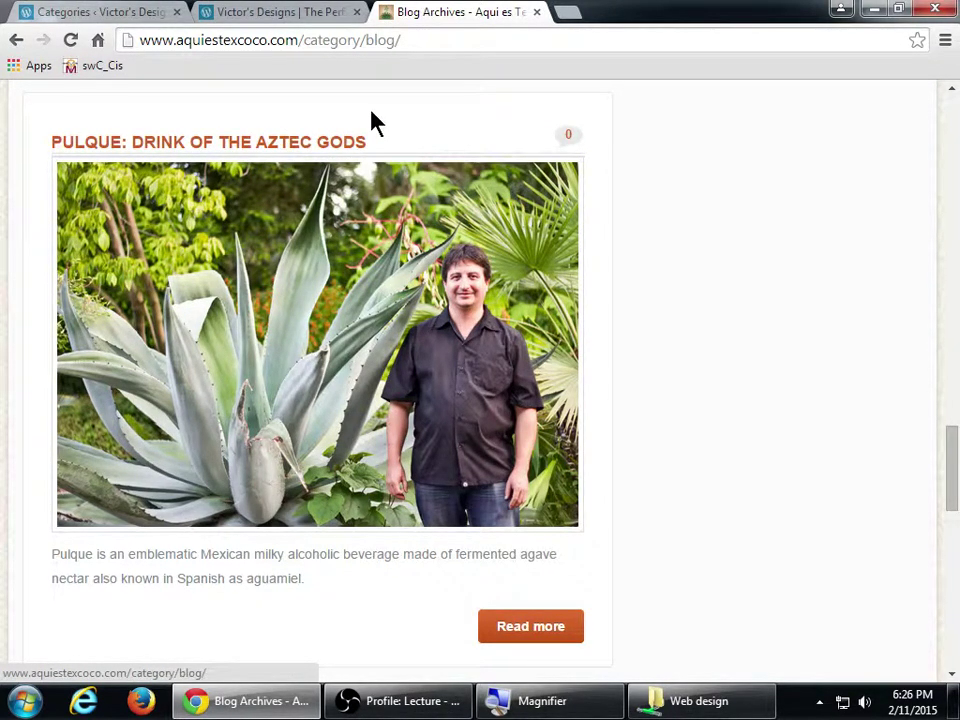
scroll(705, 229, down, 5)
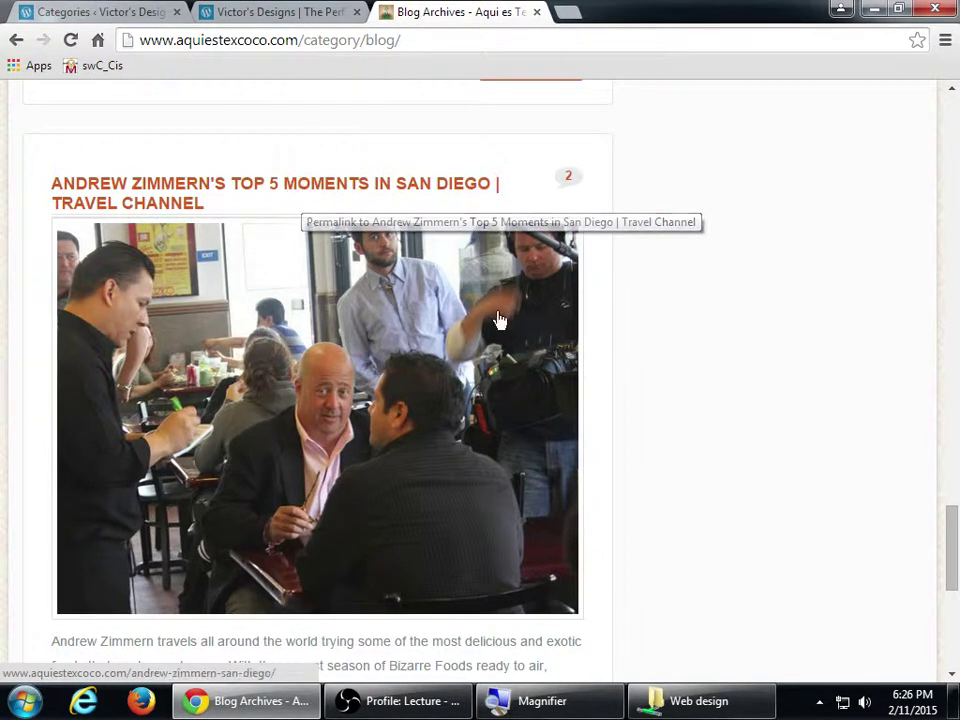
scroll(660, 400, down, 5)
click(385, 322)
scroll(615, 364, down, 5)
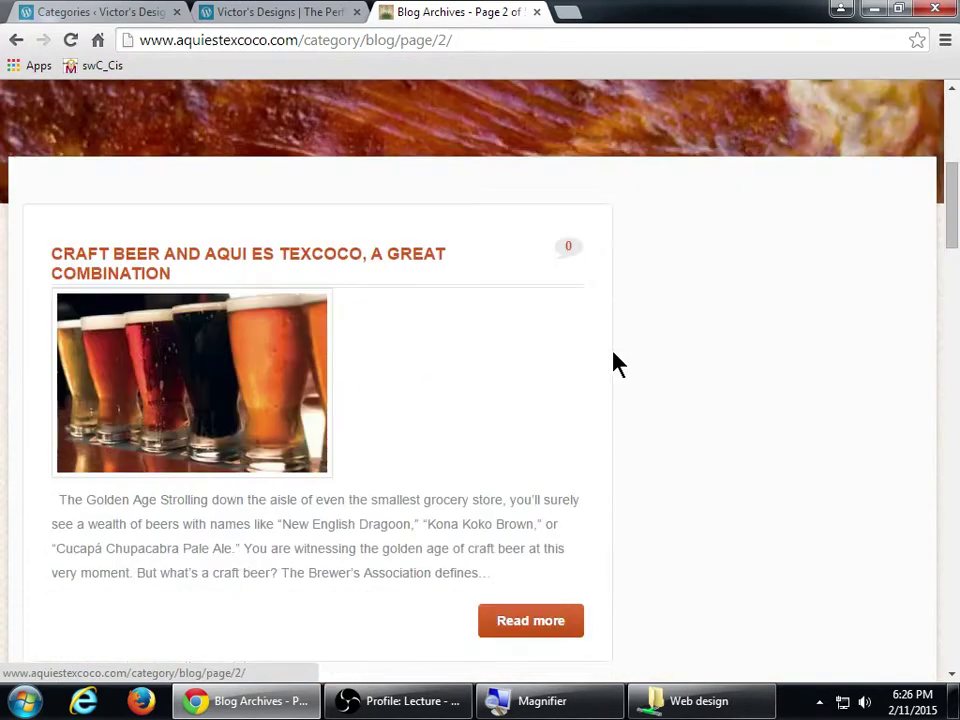
scroll(615, 364, down, 1)
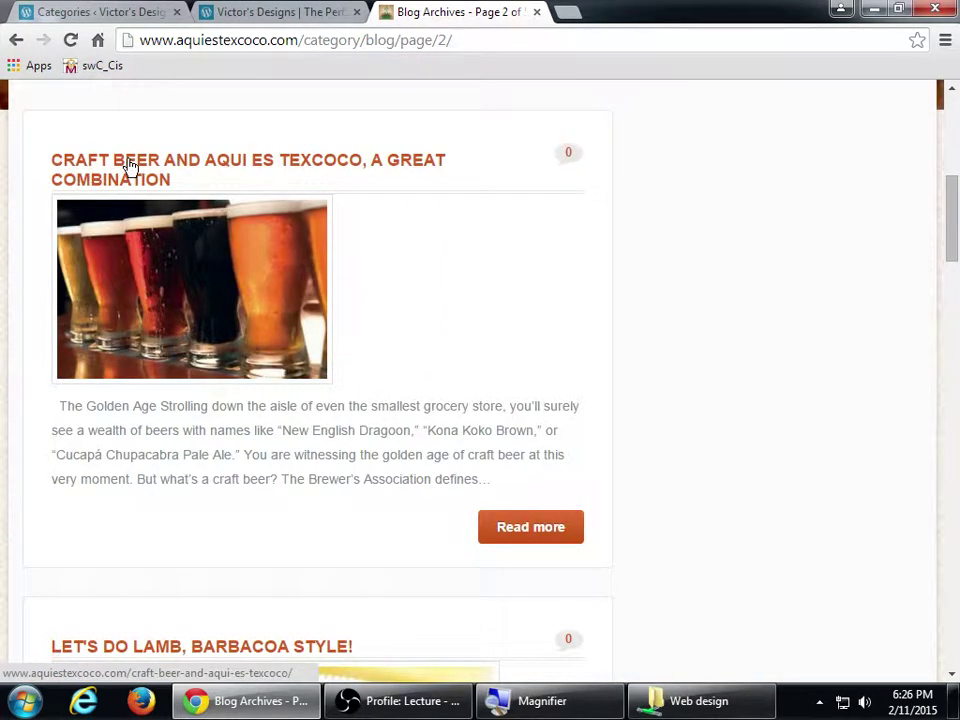
scroll(497, 240, down, 5)
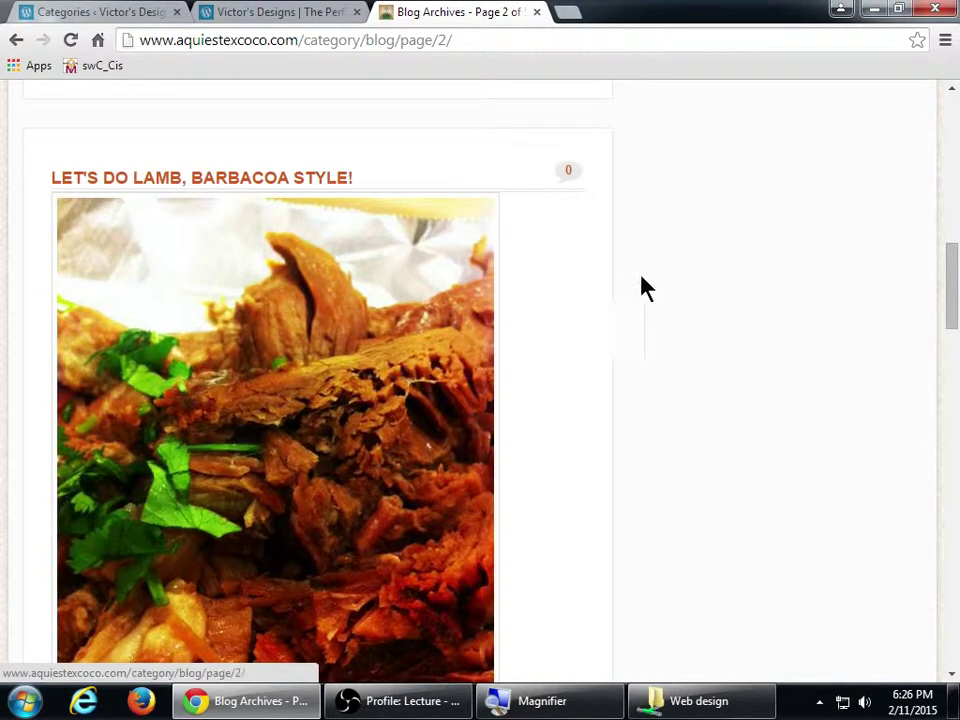
- Return to the first page of the Aqui es Texcoco blog
scroll(461, 343, down, 8)
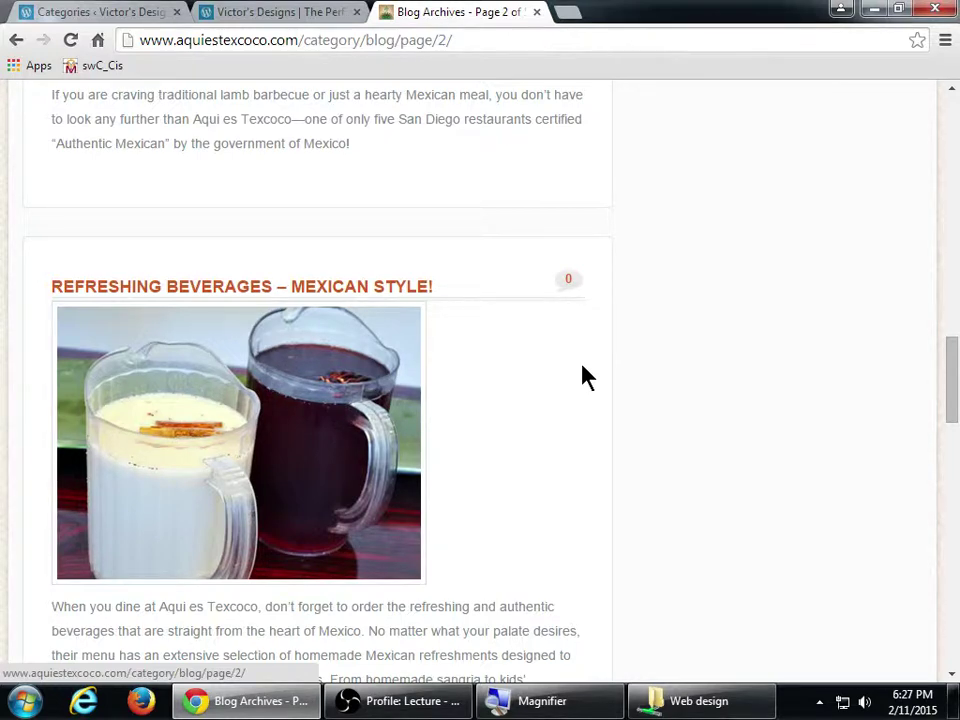
scroll(585, 377, up, 7)
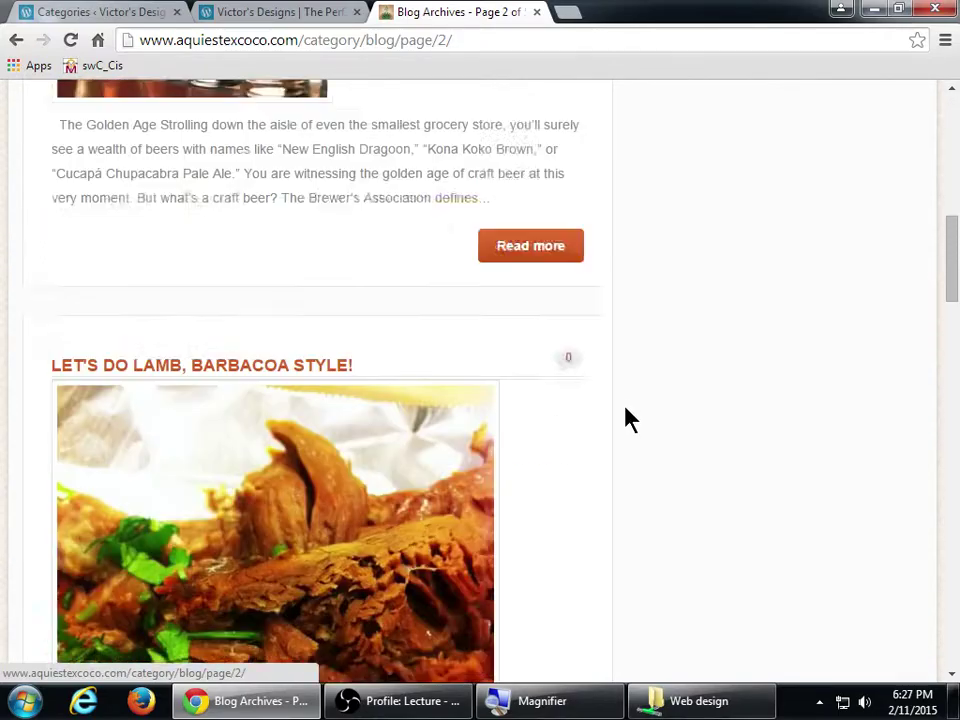
scroll(628, 418, up, 8)
click(16, 40)
scroll(551, 429, up, 12)
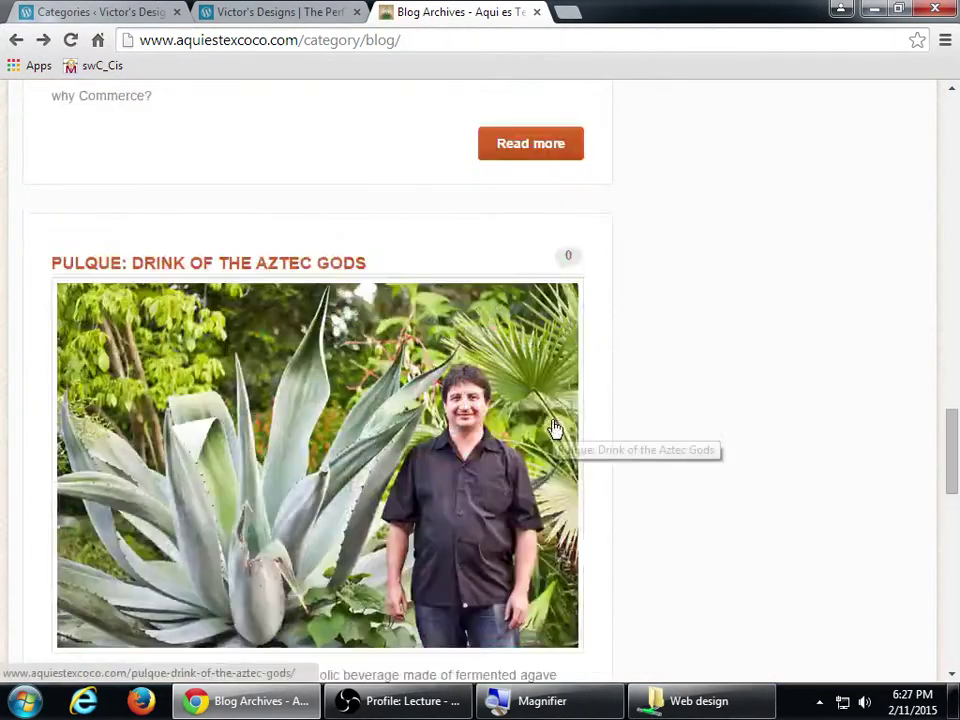
scroll(555, 428, up, 3)
scroll(540, 415, down, 2)
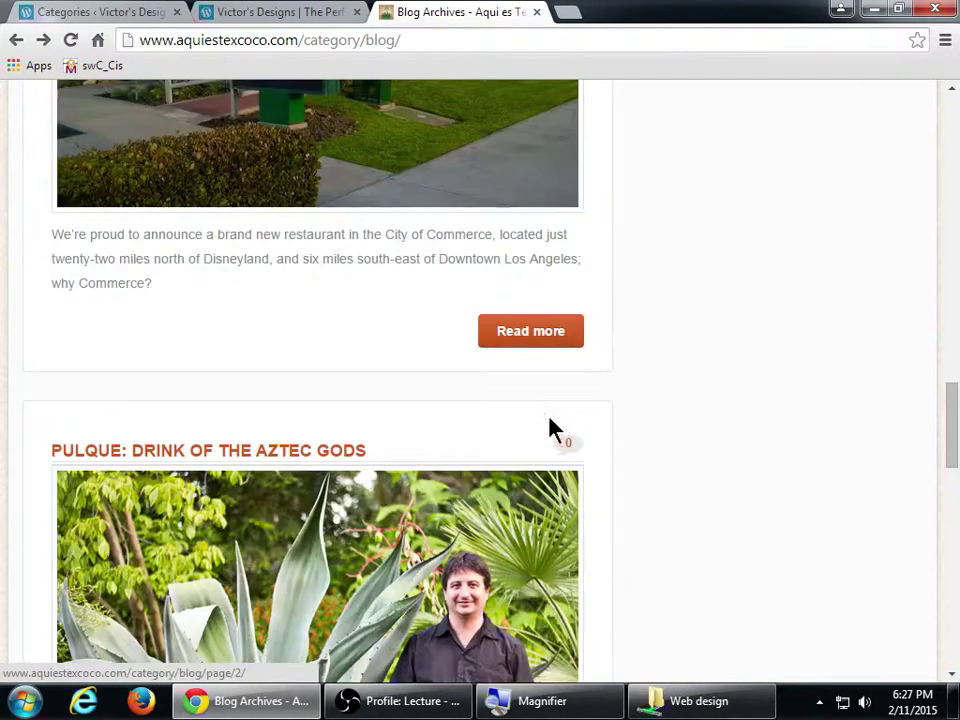
- Glance at the Victor's Designs tab, then switch back to the WordPress Categories page
click(262, 12)
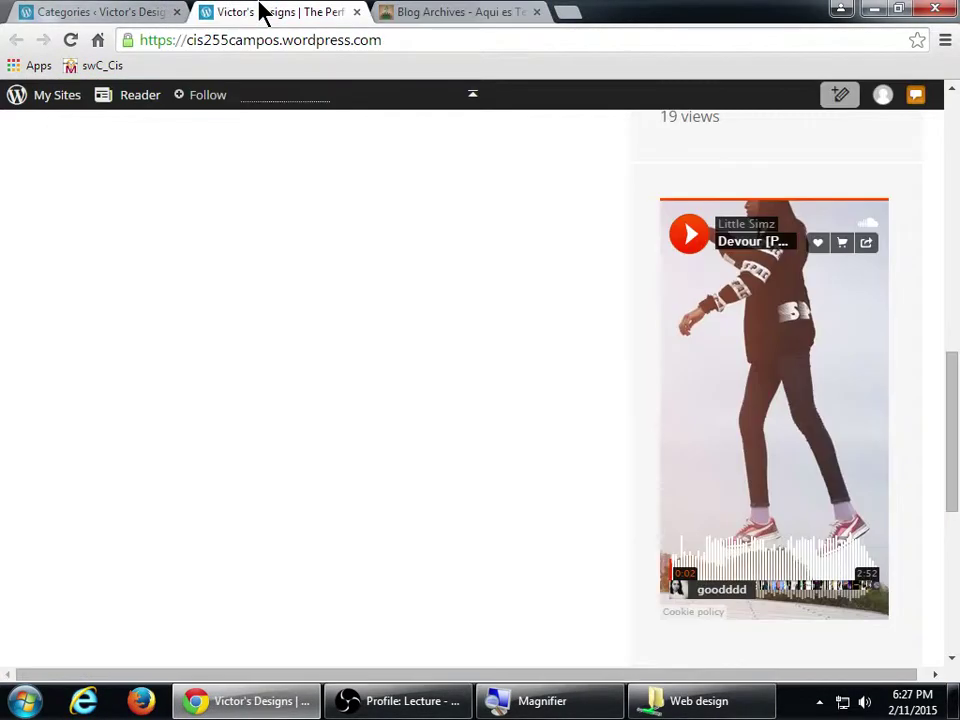
click(454, 11)
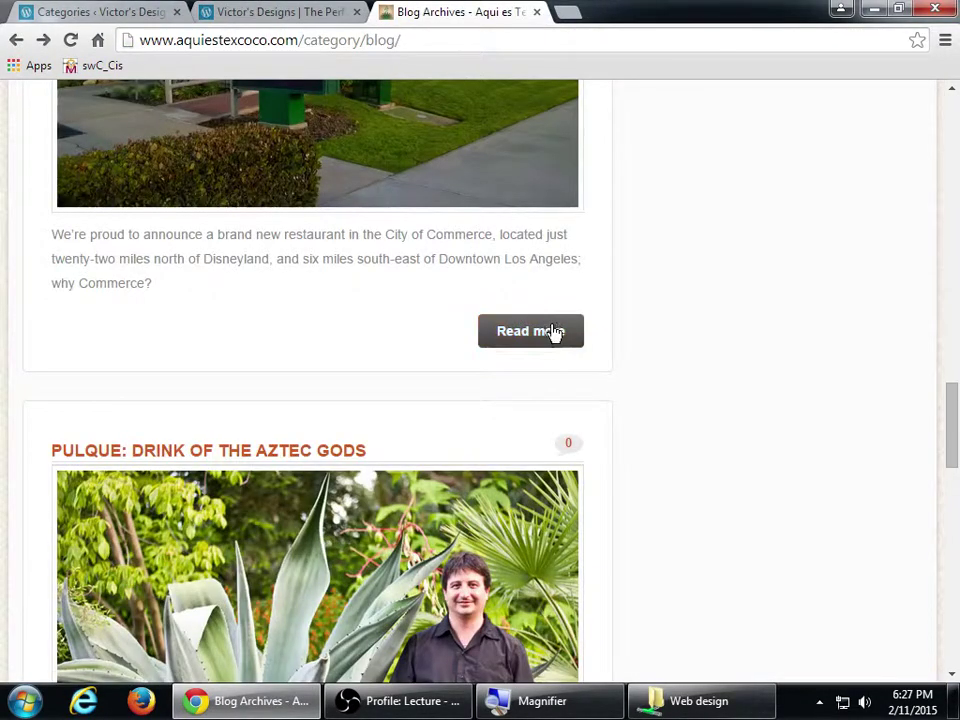
scroll(553, 332, down, 3)
click(100, 12)
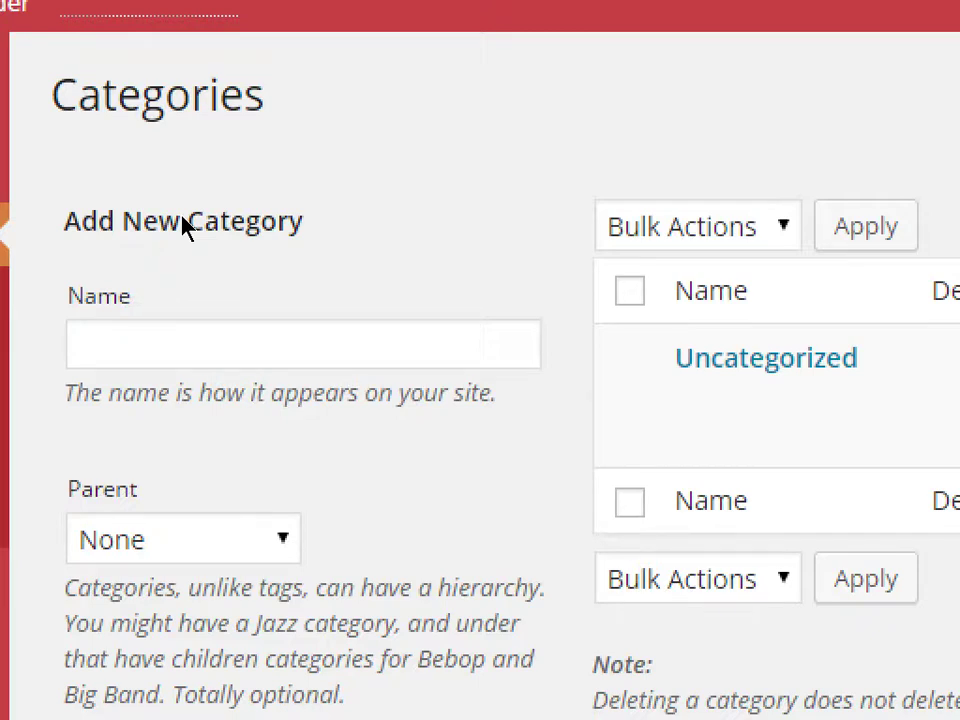
- Add a 'Cake of the Month' category, slug cake-of-the-month
click(255, 276)
text(Cake of the )
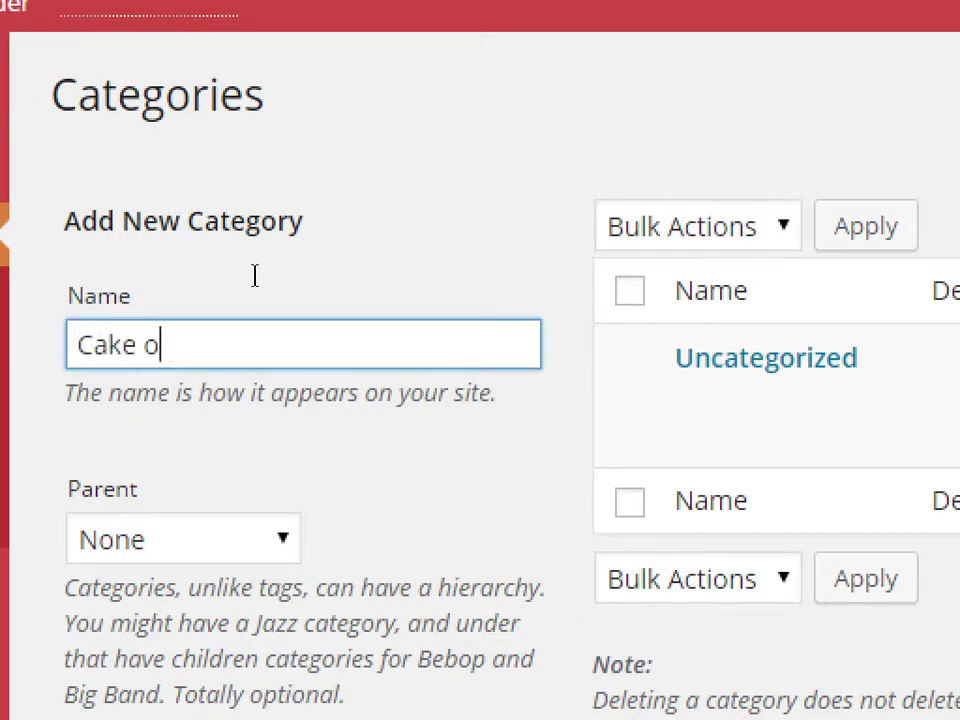
text(Month)
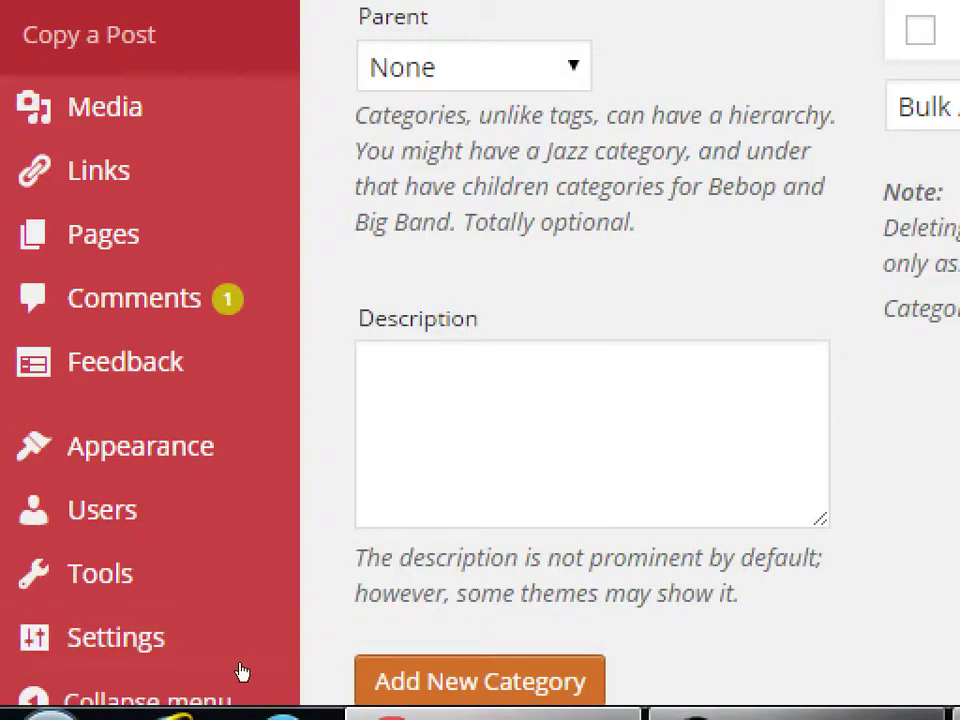
key(Return)
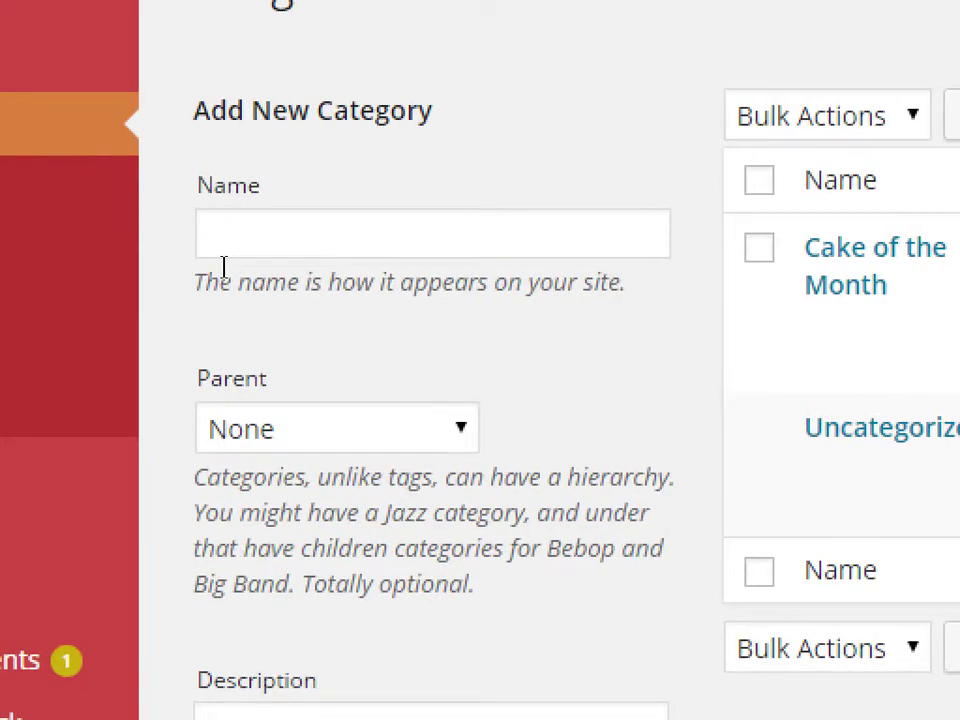
- Create an 'Employee of the Quarter' category, correcting the typo in its name
click(225, 262)
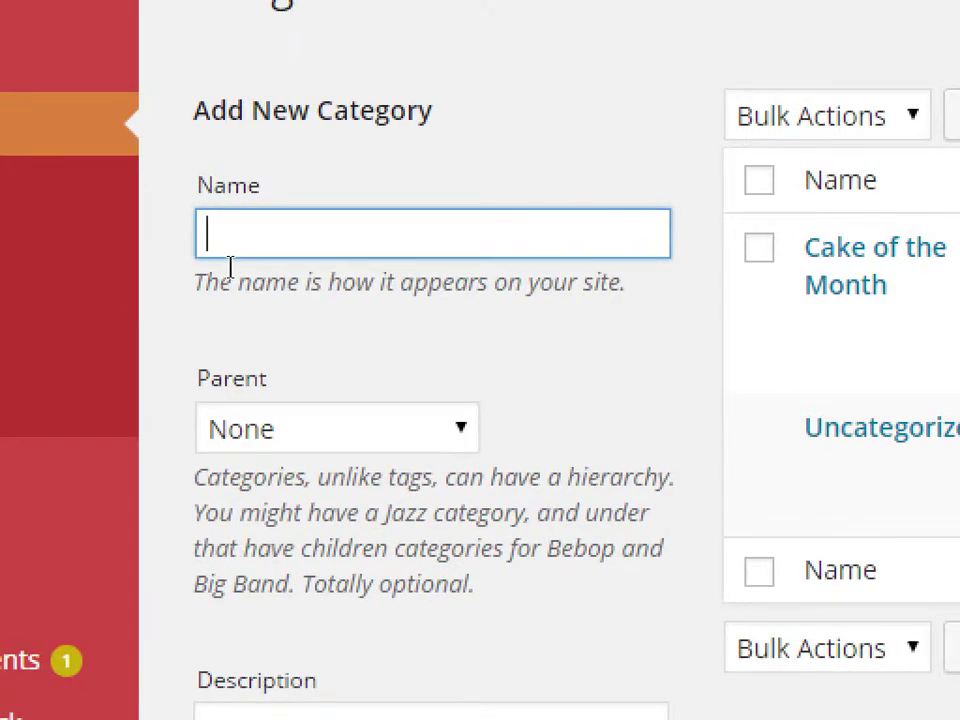
text(Employee of the qu)
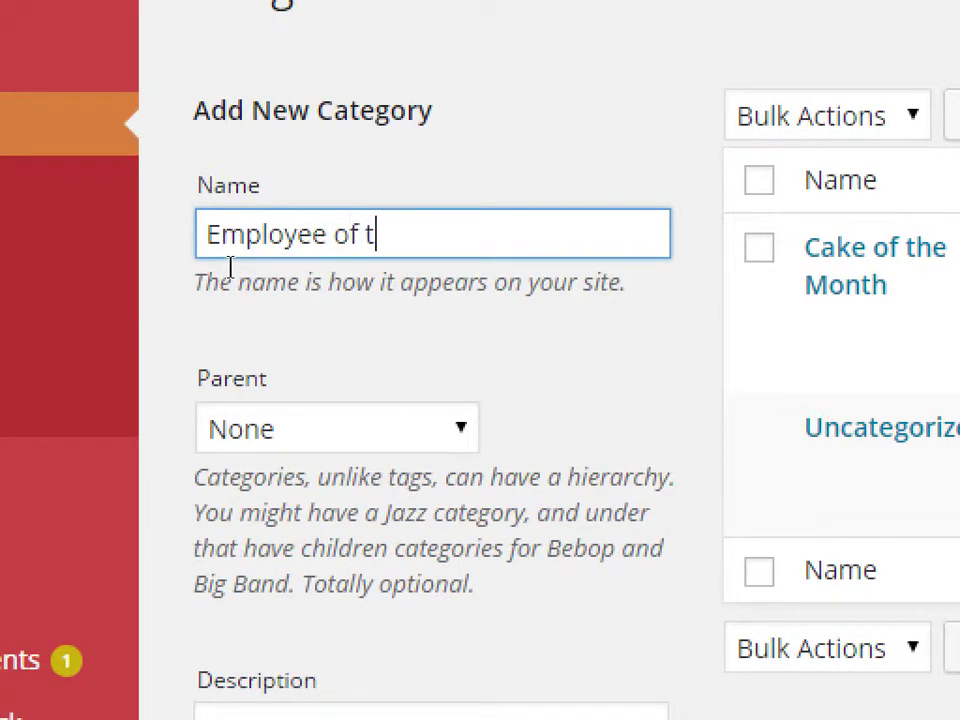
key(BackSpace)
key(BackSpace)
text(Quarte)
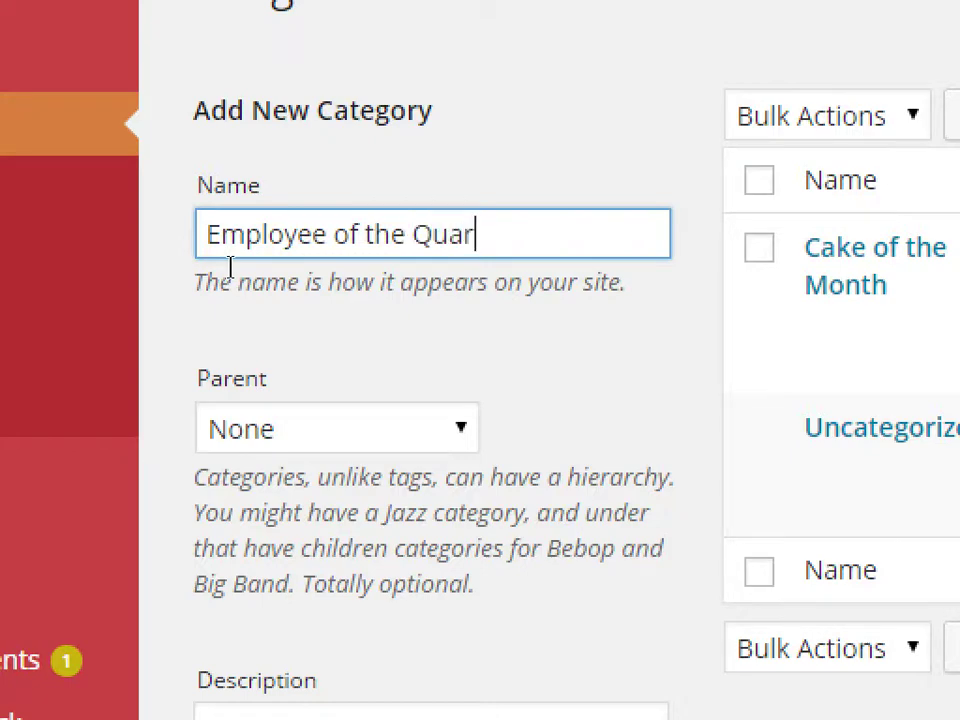
text(r)
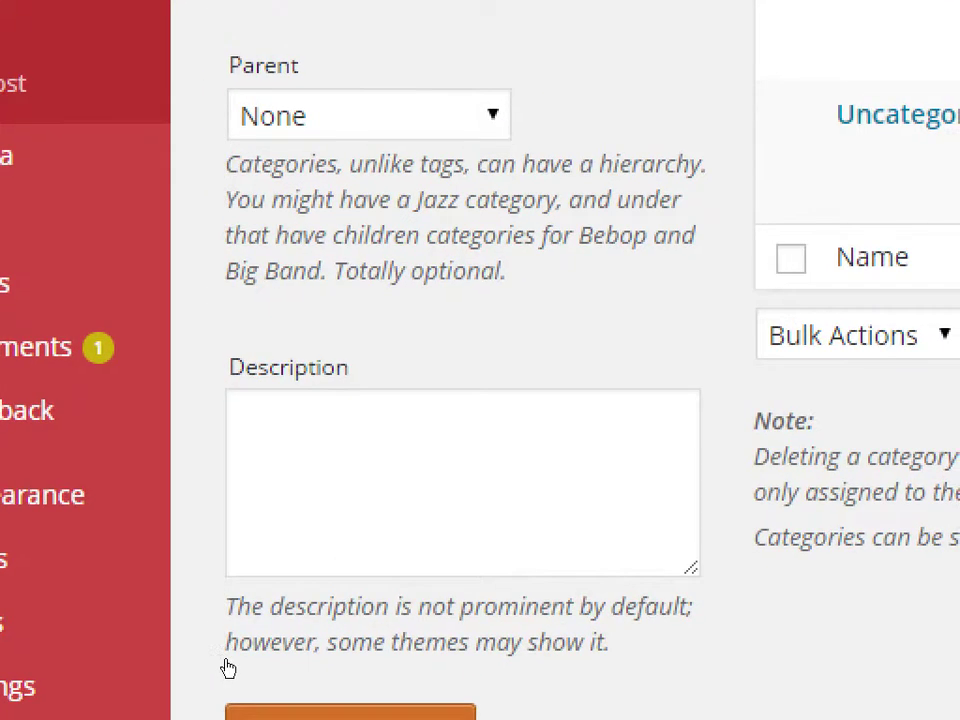
click(228, 668)
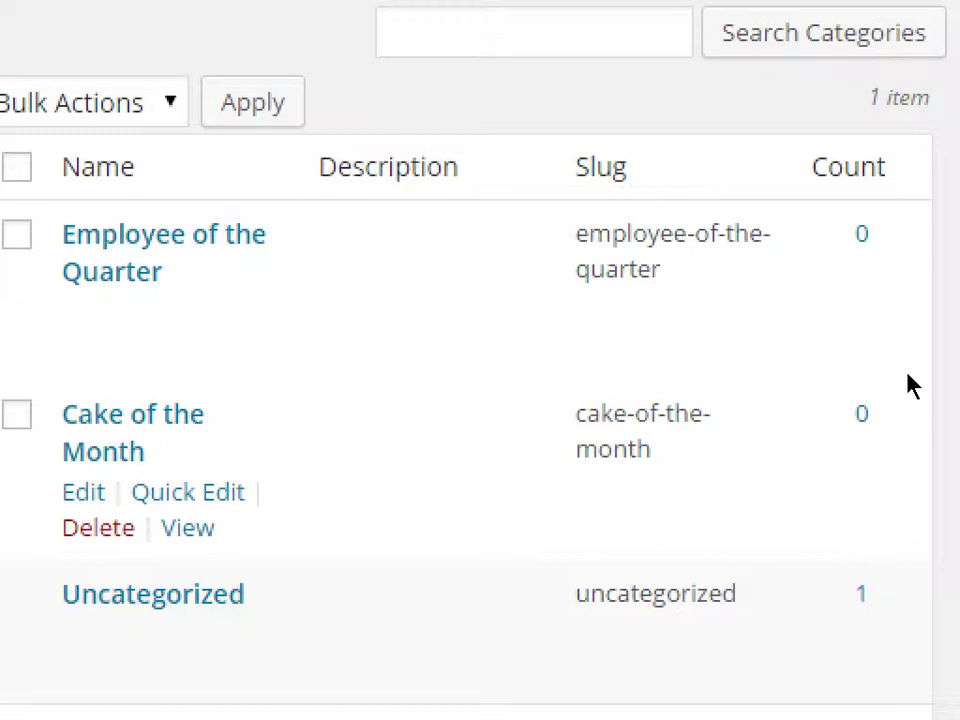
- Create the 'Site Updates' category, bringing the total to four
key(super+minus)
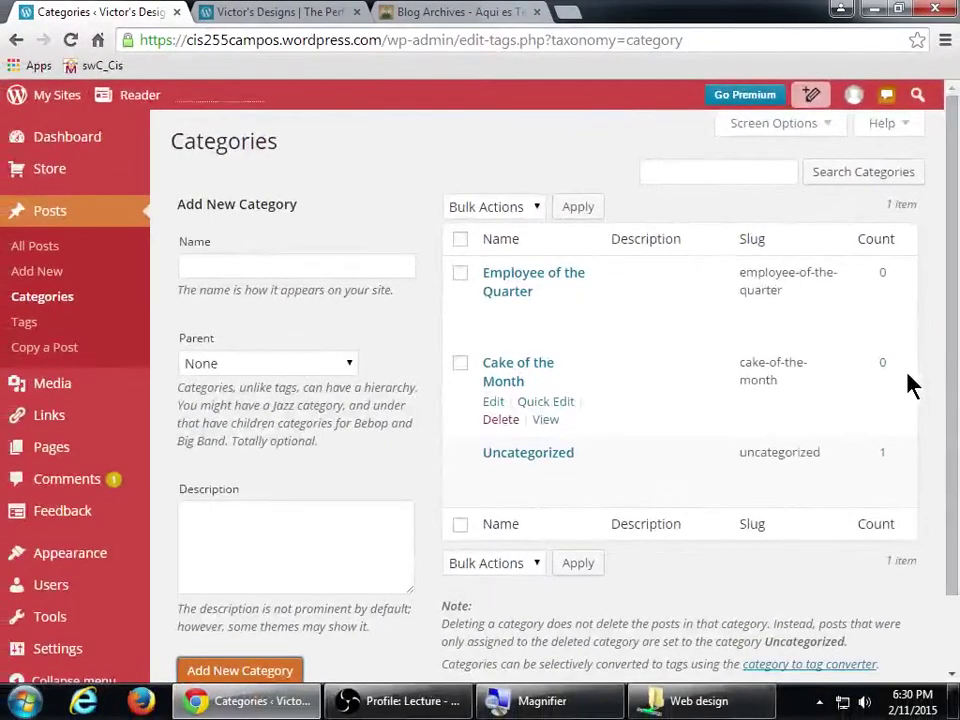
click(250, 270)
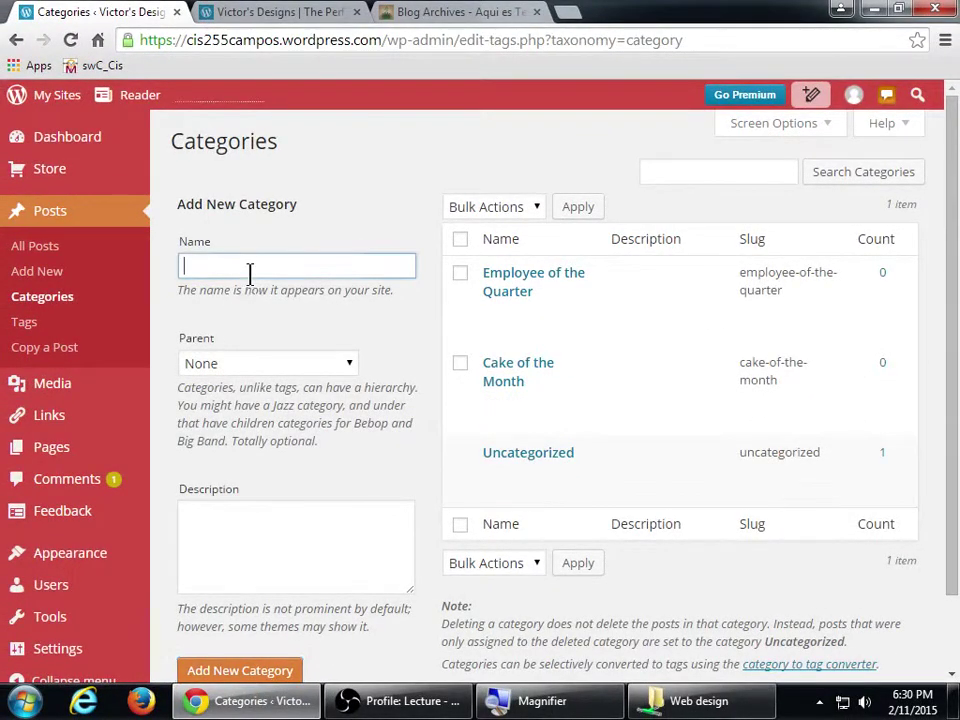
key(super+plus)
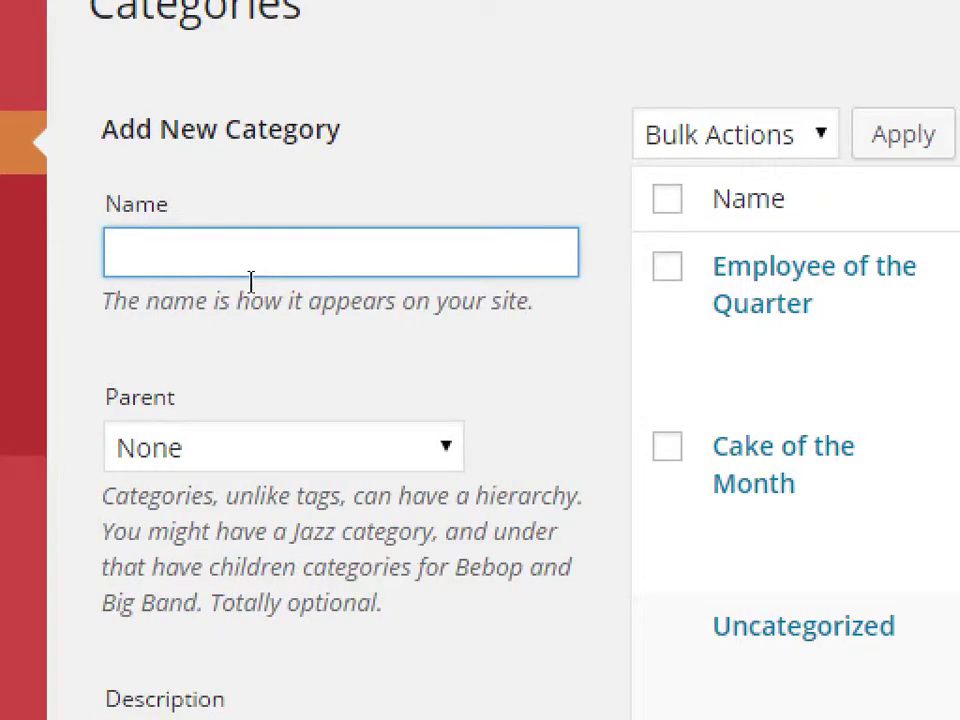
text(Site Update)
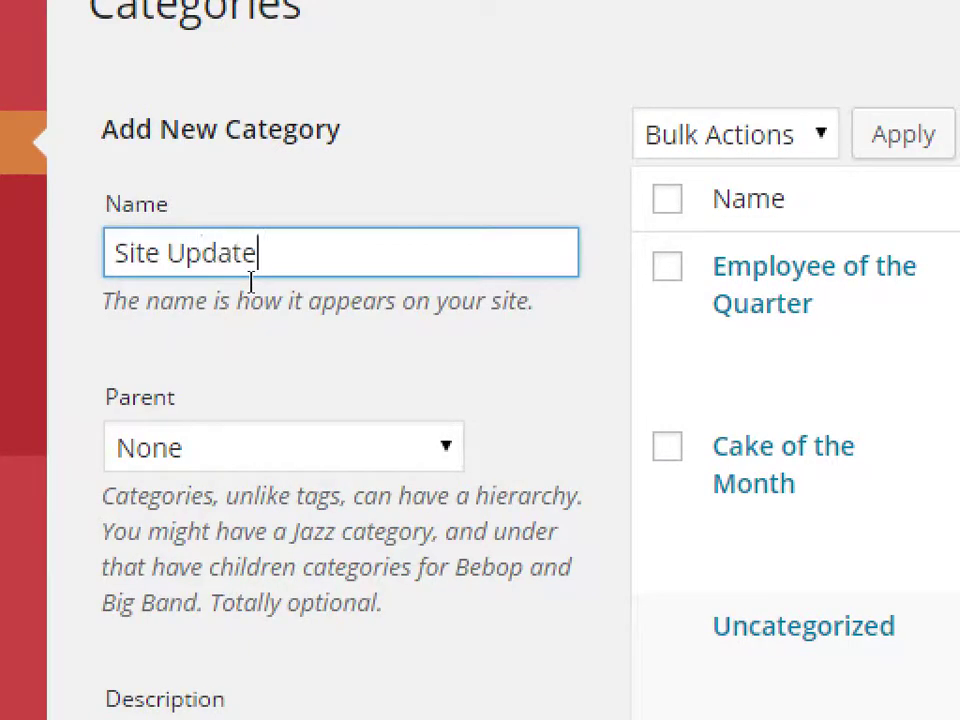
text(s)
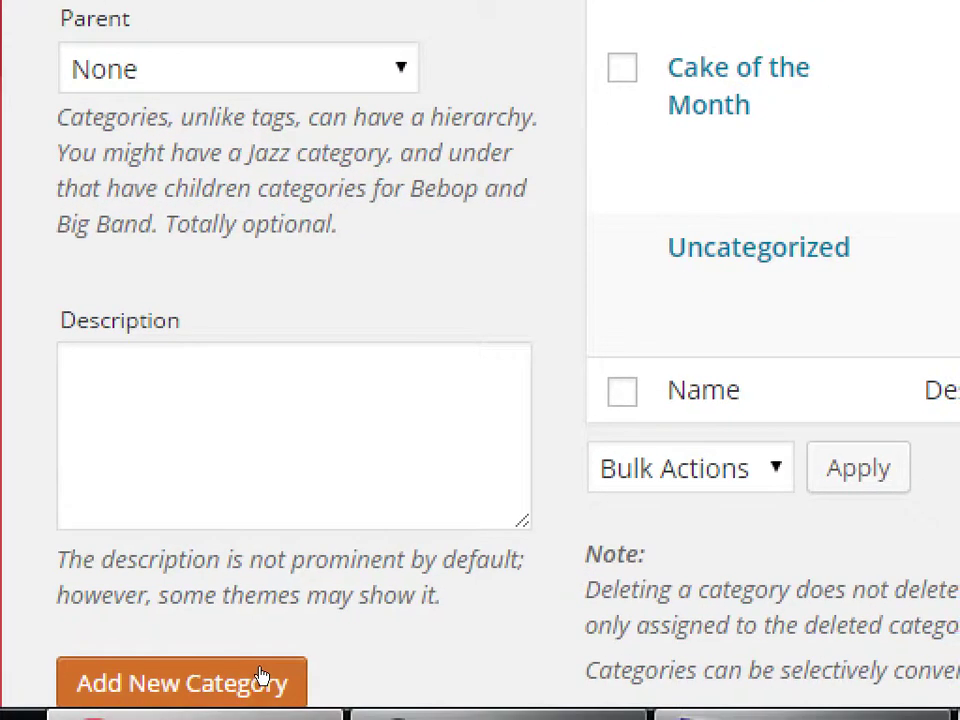
click(260, 676)
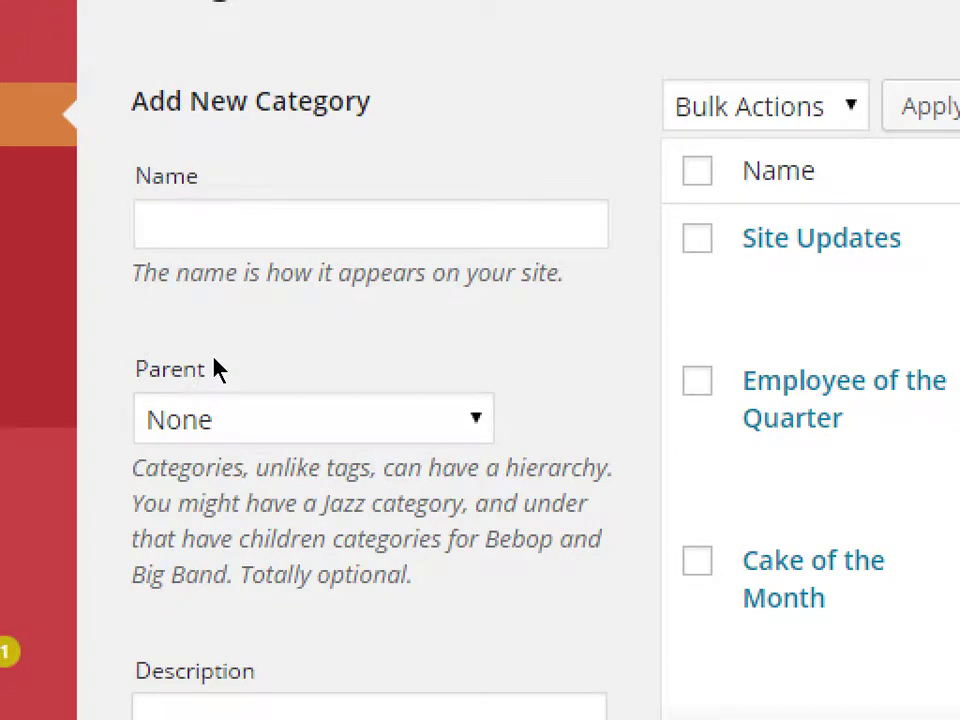
- Fill in 'Sugar Free' as the new category name with Cake of the Month as its parent
mouse_move(782, 537)
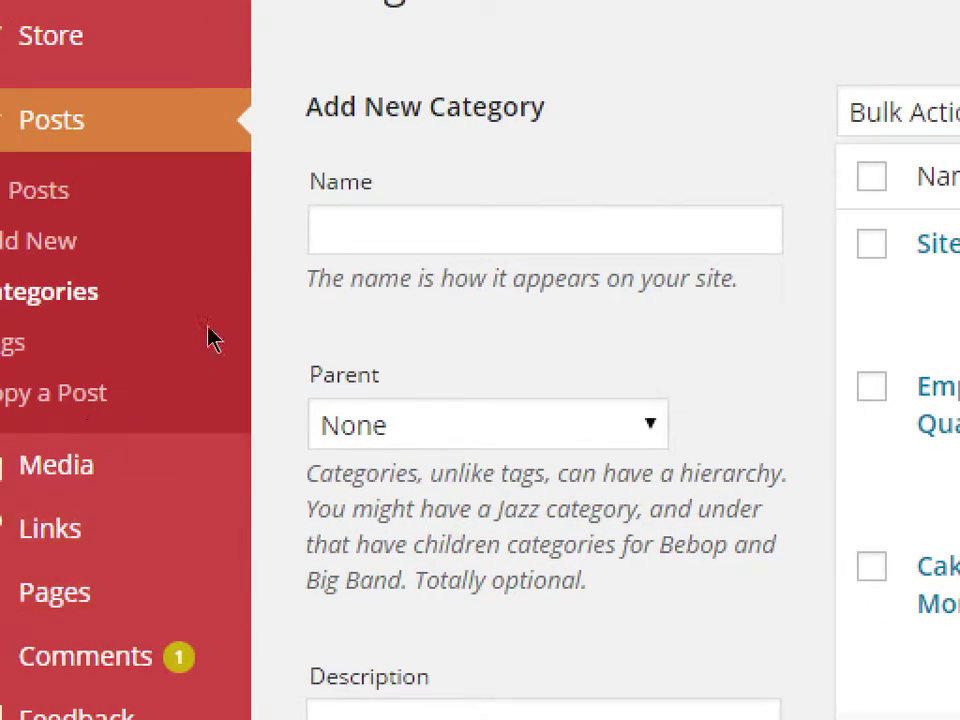
click(170, 146)
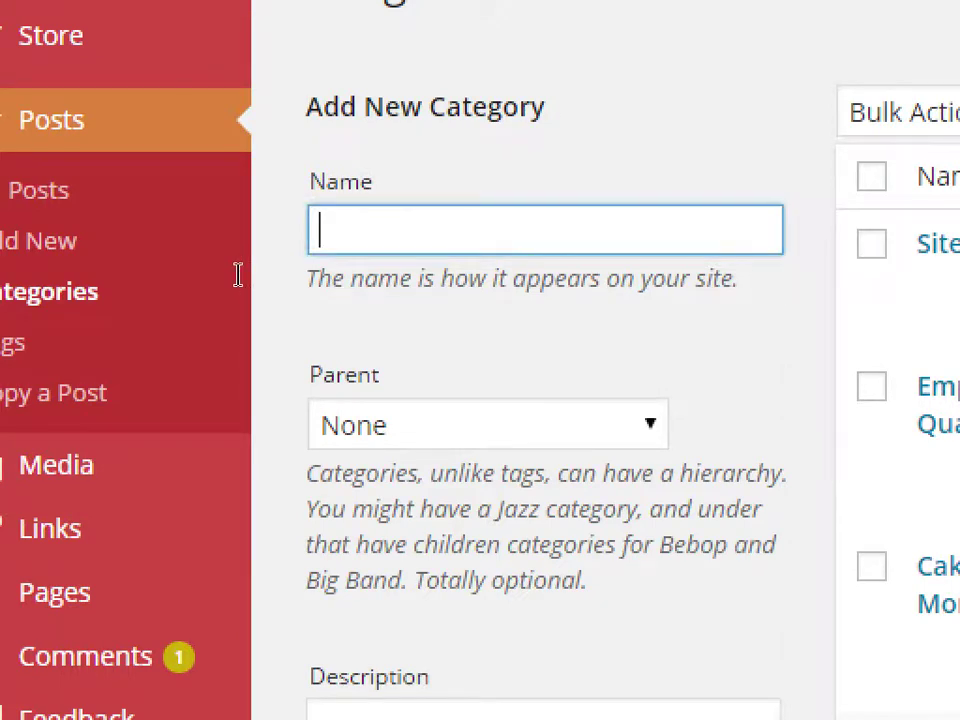
text(Suger Free)
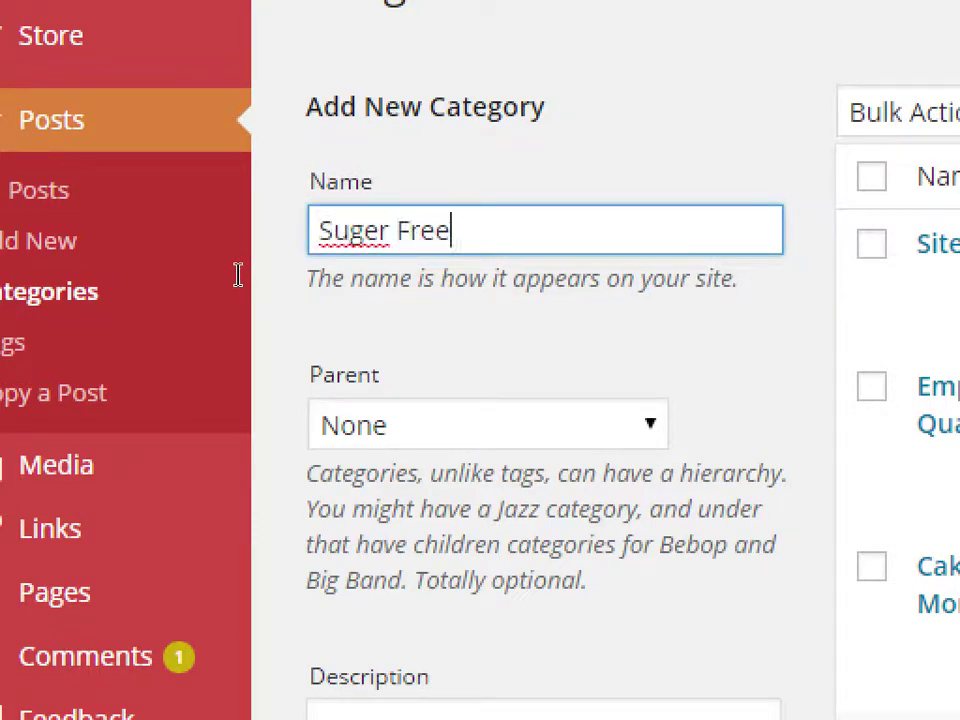
key(BackSpace)
key(BackSpace)
key(BackSpace)
key(BackSpace)
key(BackSpace)
key(BackSpace)
key(BackSpace)
text(ar Free)
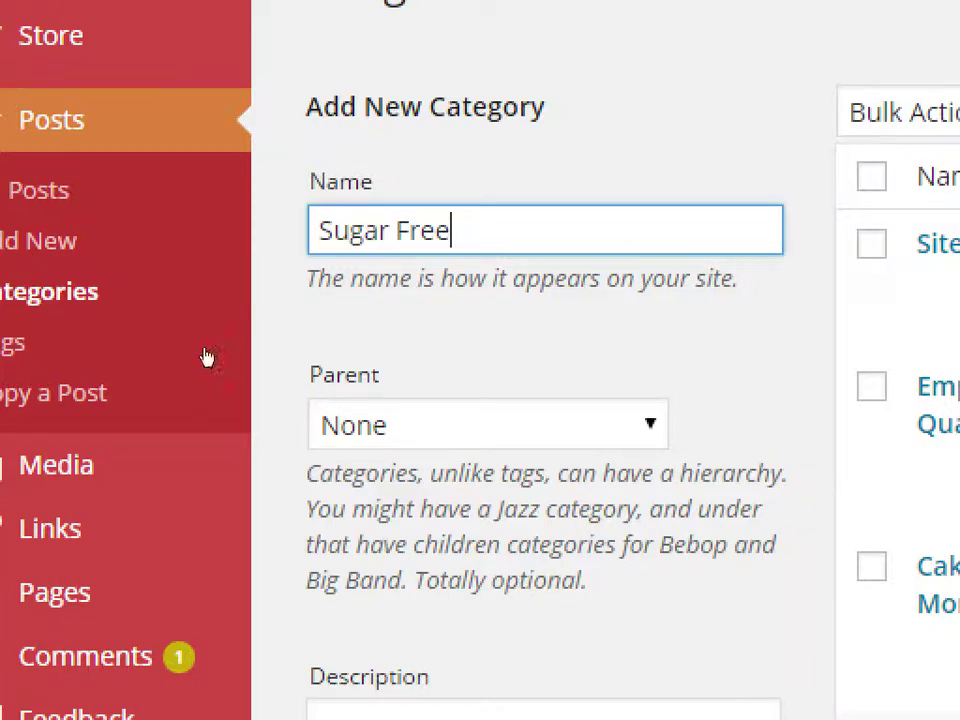
key(ctrl+a)
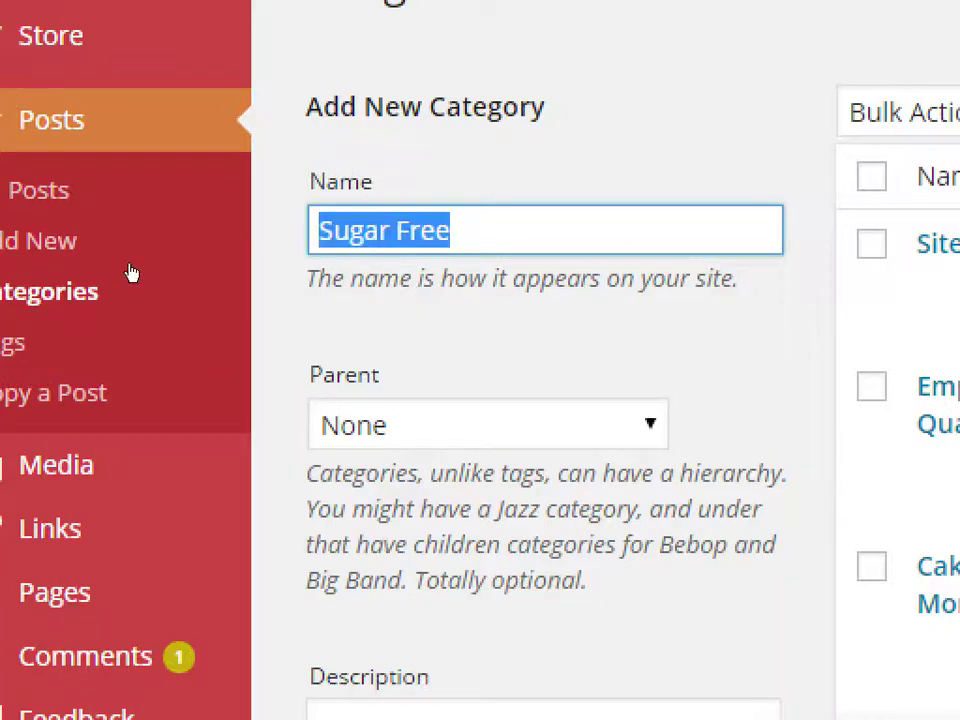
key(Tab)
key(alt+Down)
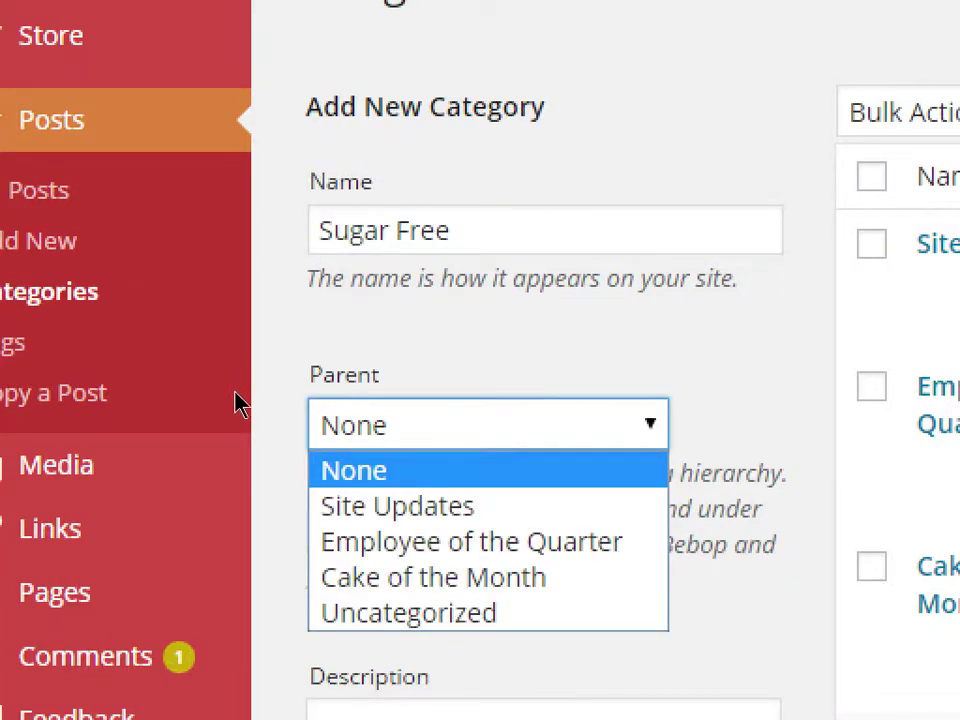
key(Down)
key(Down)
key(Down)
key(Return)
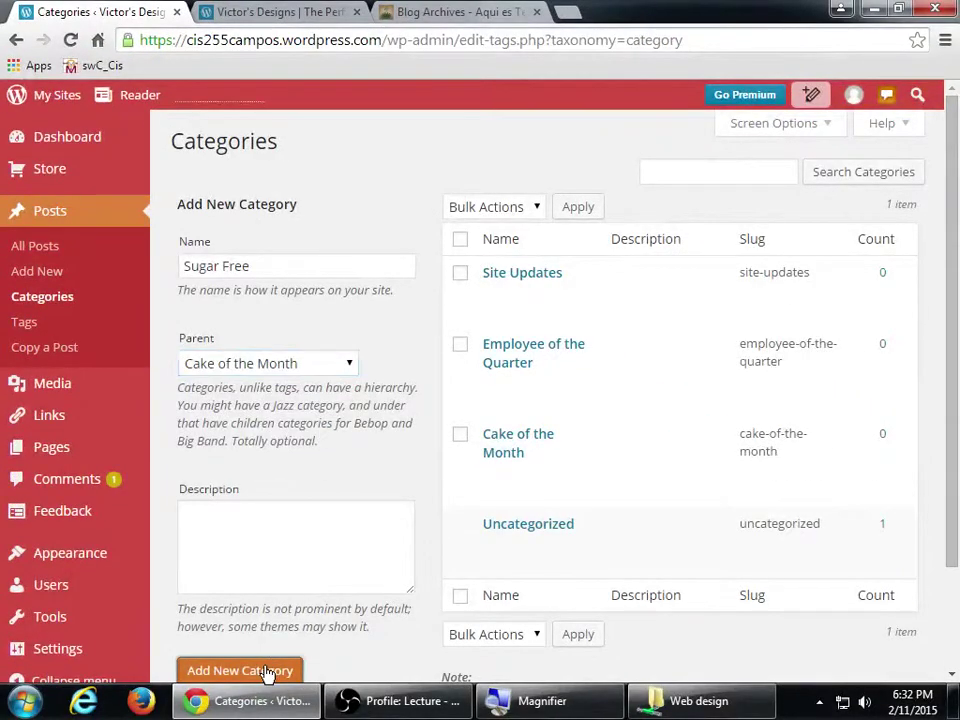
- Add Sugar Free and confirm it is listed under Cake of the Month
click(240, 671)
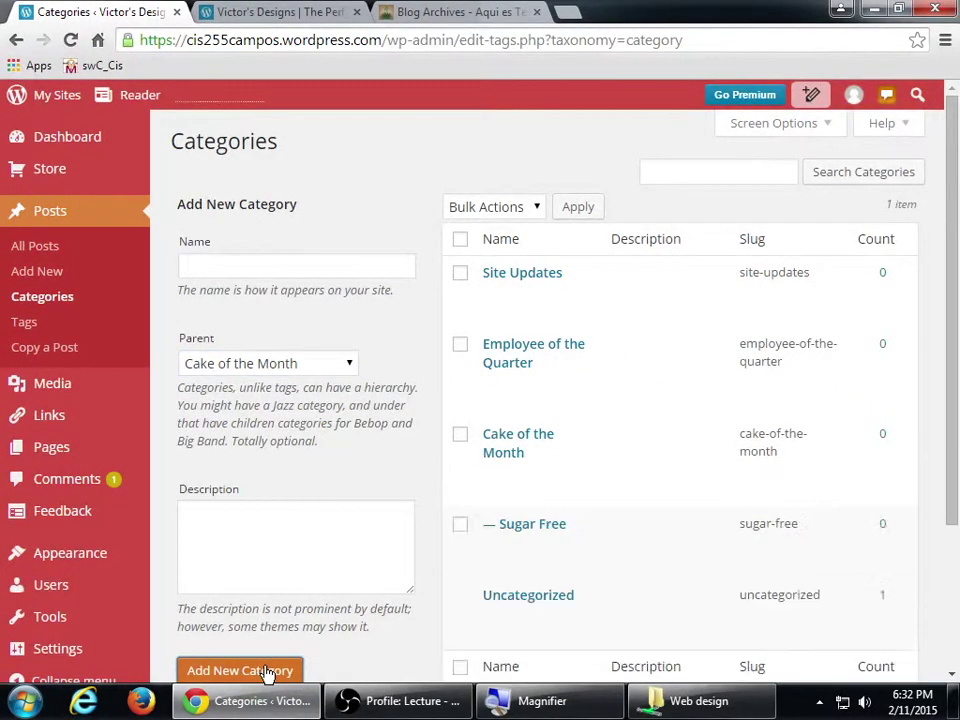
click(295, 268)
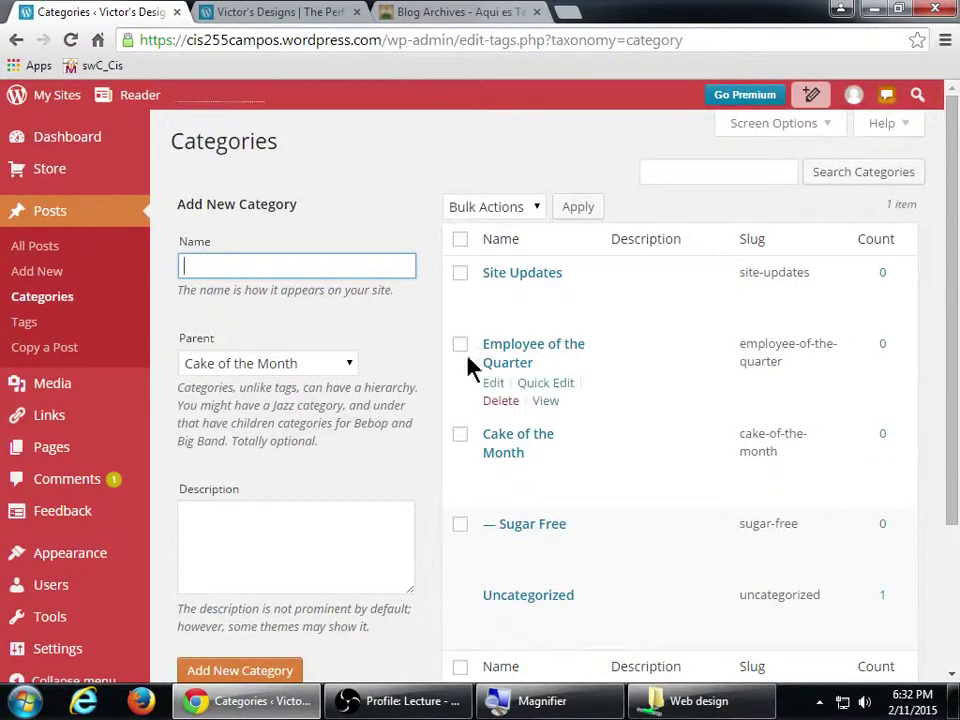
scroll(768, 623, down, 1)
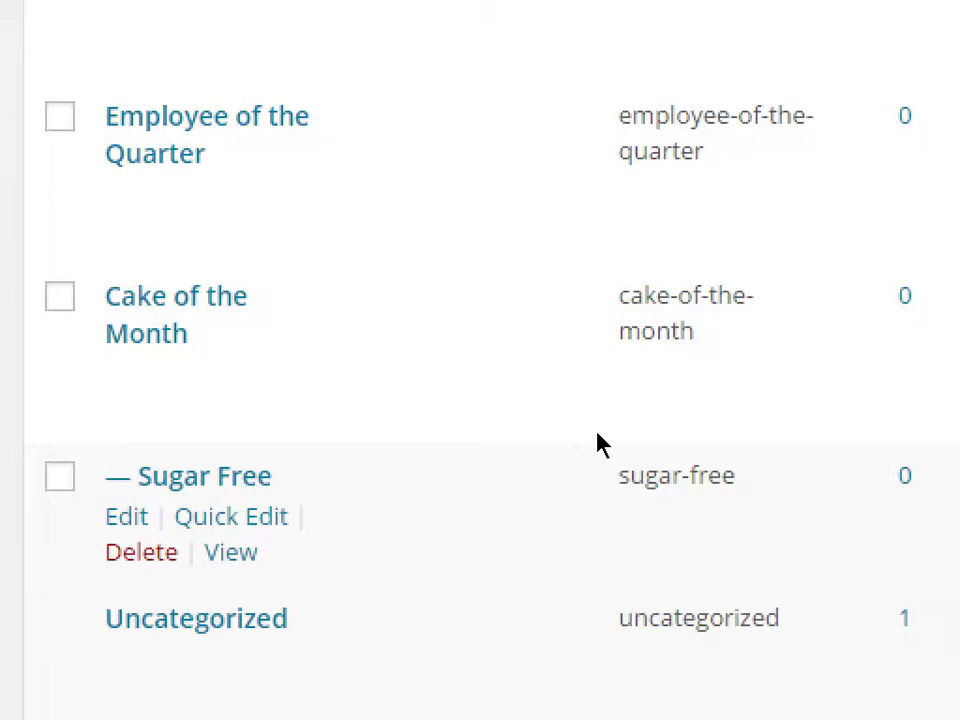
key(super+minus)
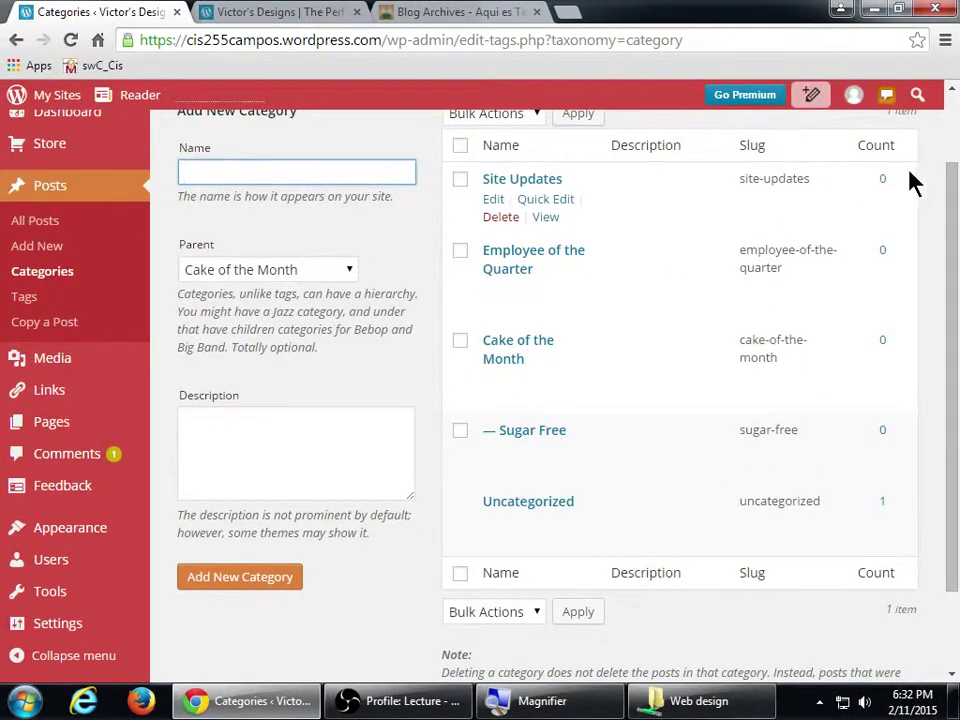
scroll(950, 165, up, 1)
drag(950, 162, 950, 220)
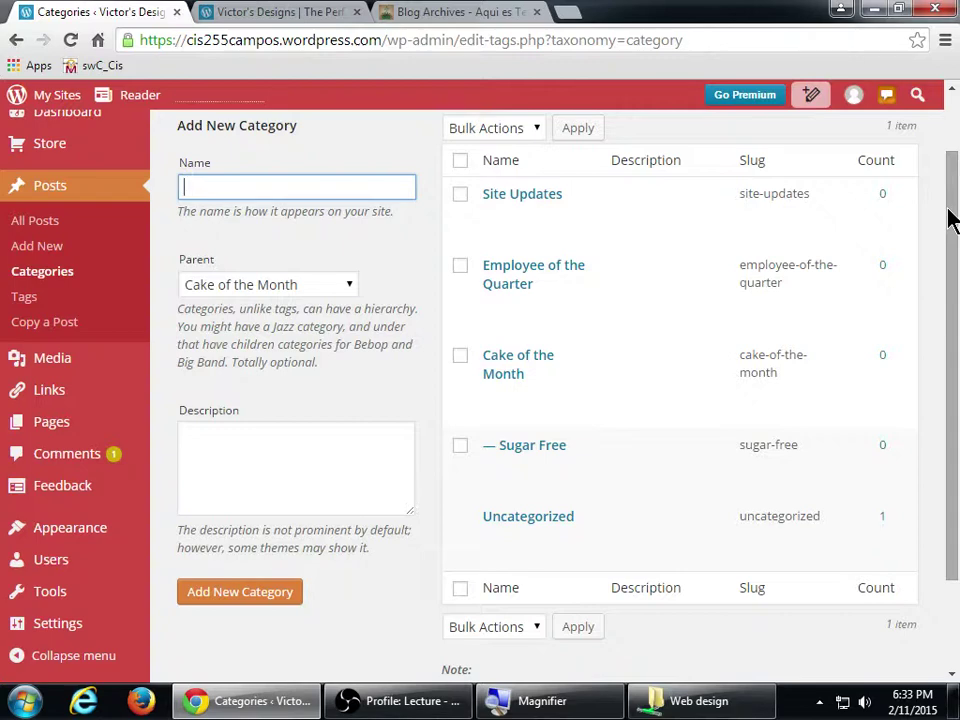
- Load the vmcampos.com blog in a new tab and scroll its front page
key(ctrl+t)
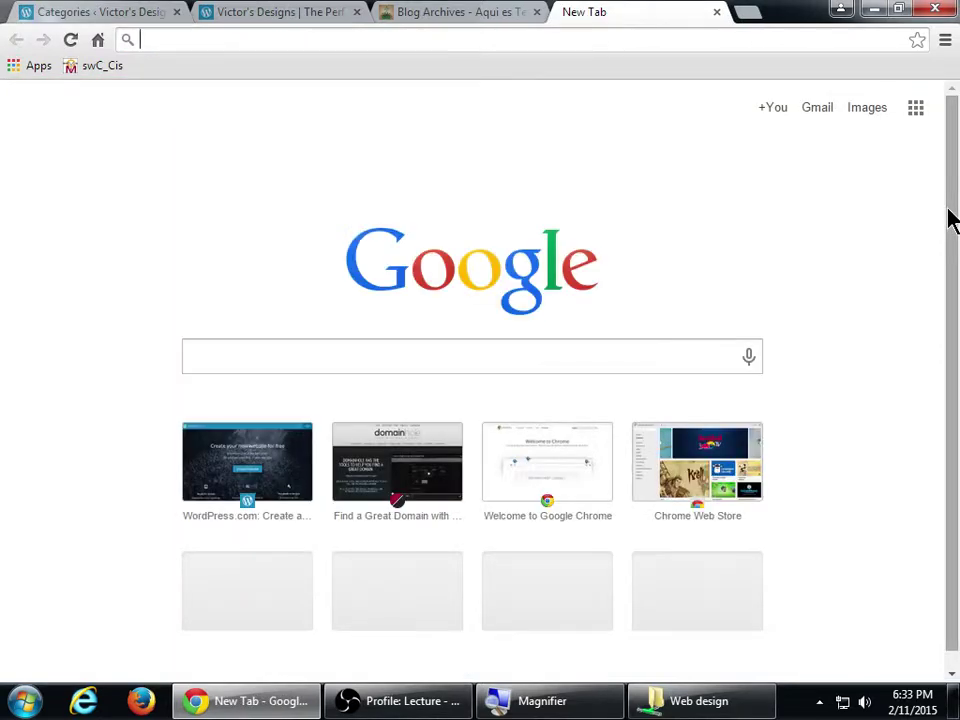
text(vmcampos.com)
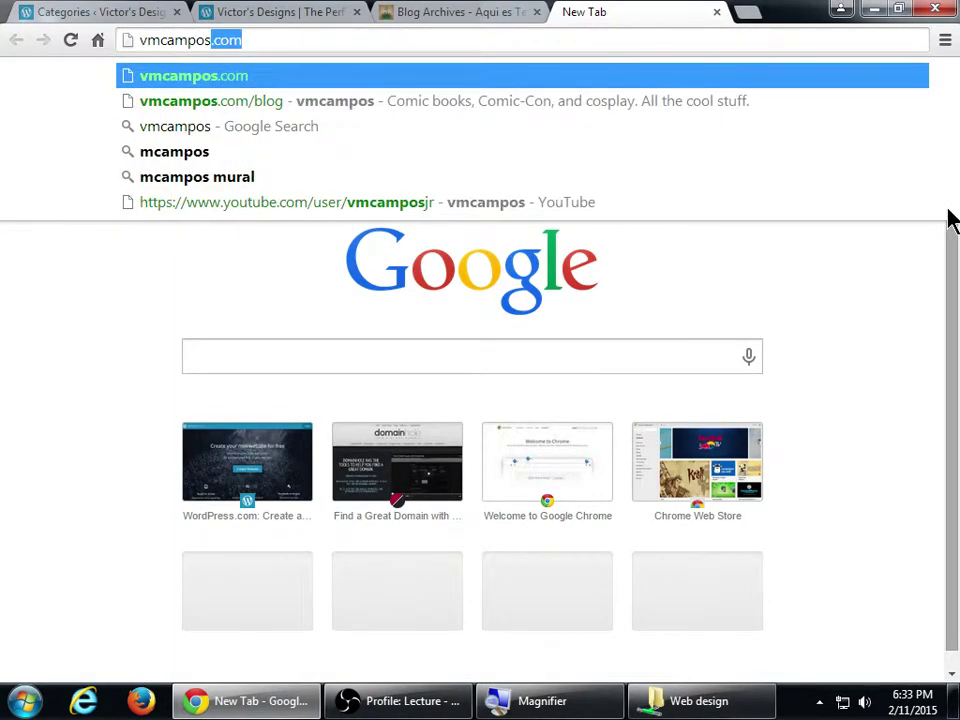
key(Down)
key(Return)
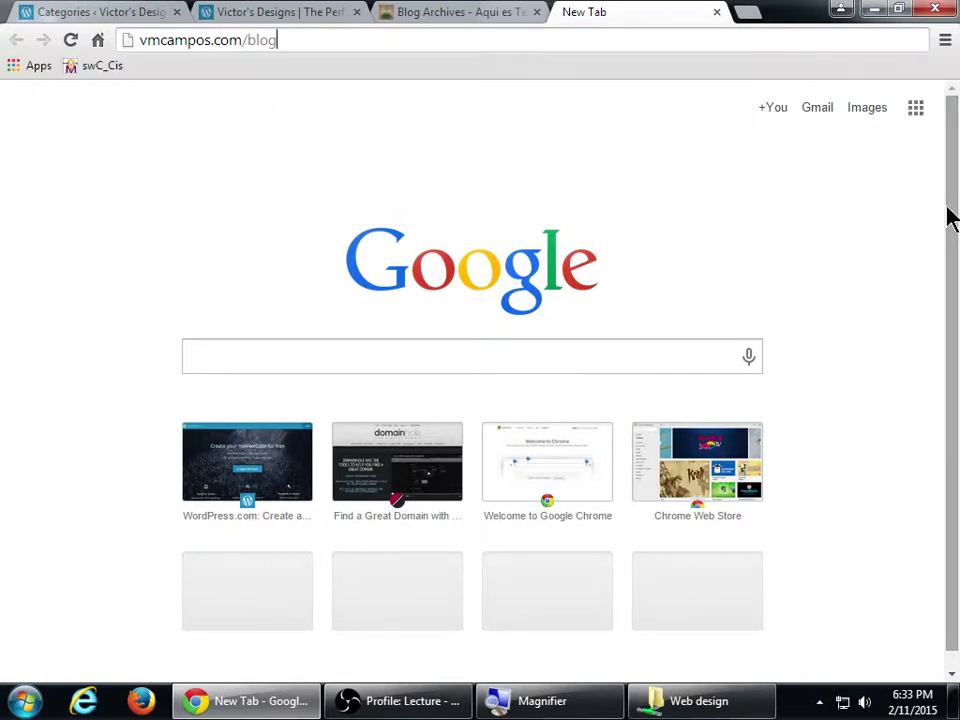
scroll(722, 379, down, 3)
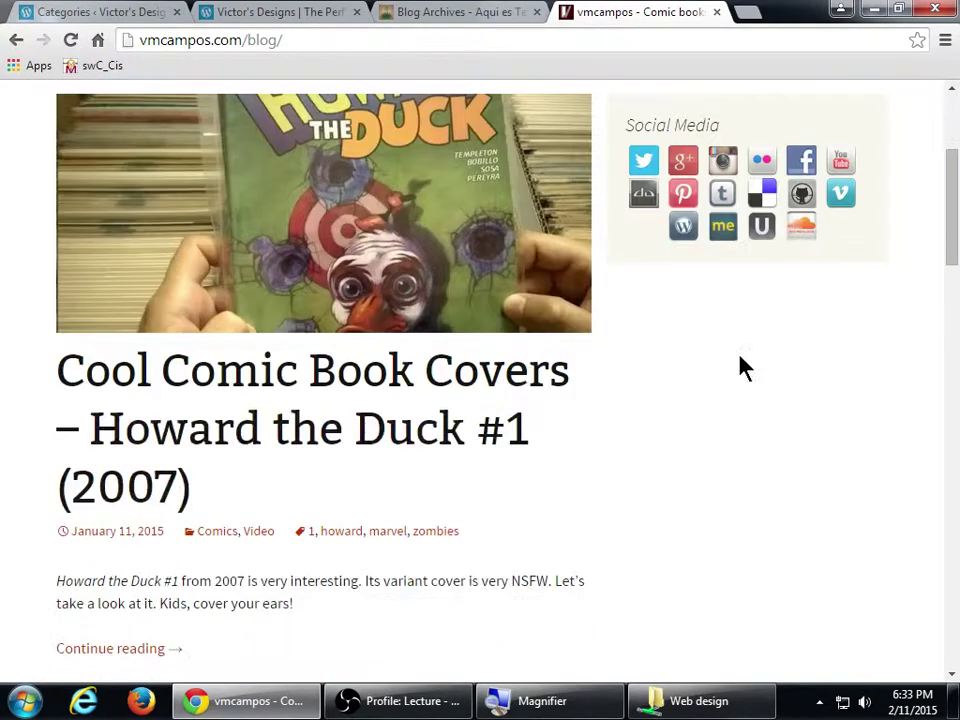
scroll(561, 456, down, 1)
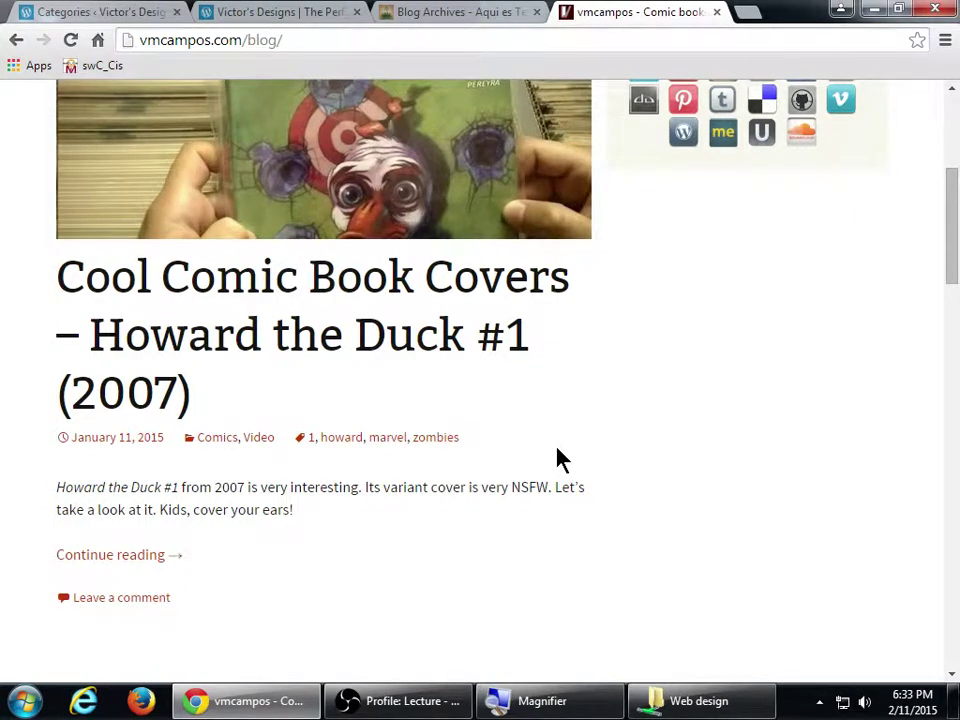
- Check the Video category archive, then go back to the blog's front page
key(super+plus)
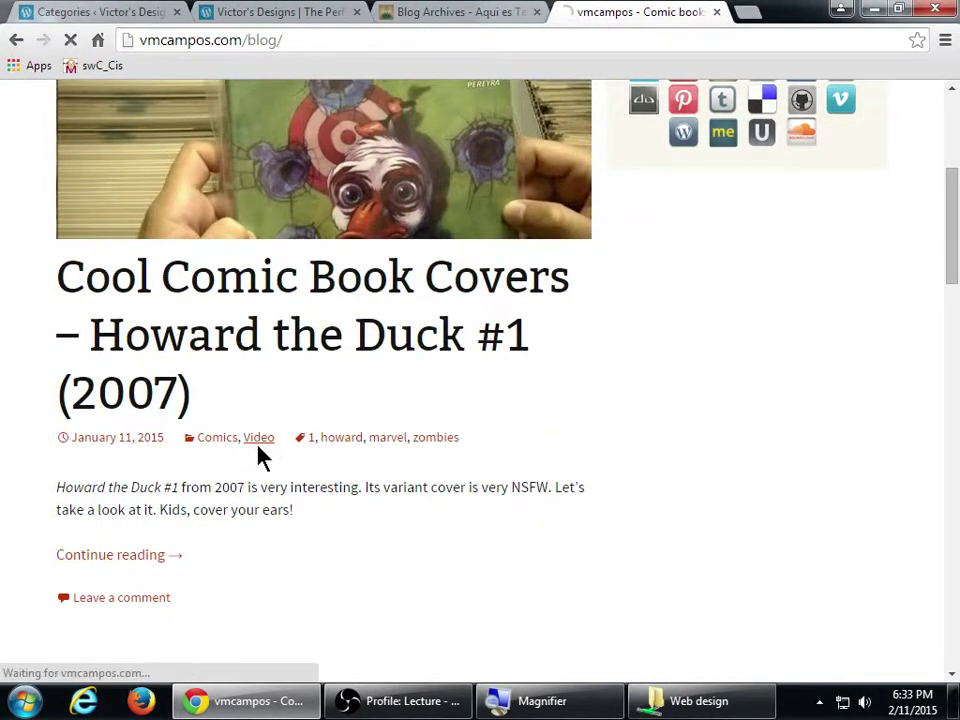
click(258, 447)
drag(955, 197, 921, 587)
key(alt+Left)
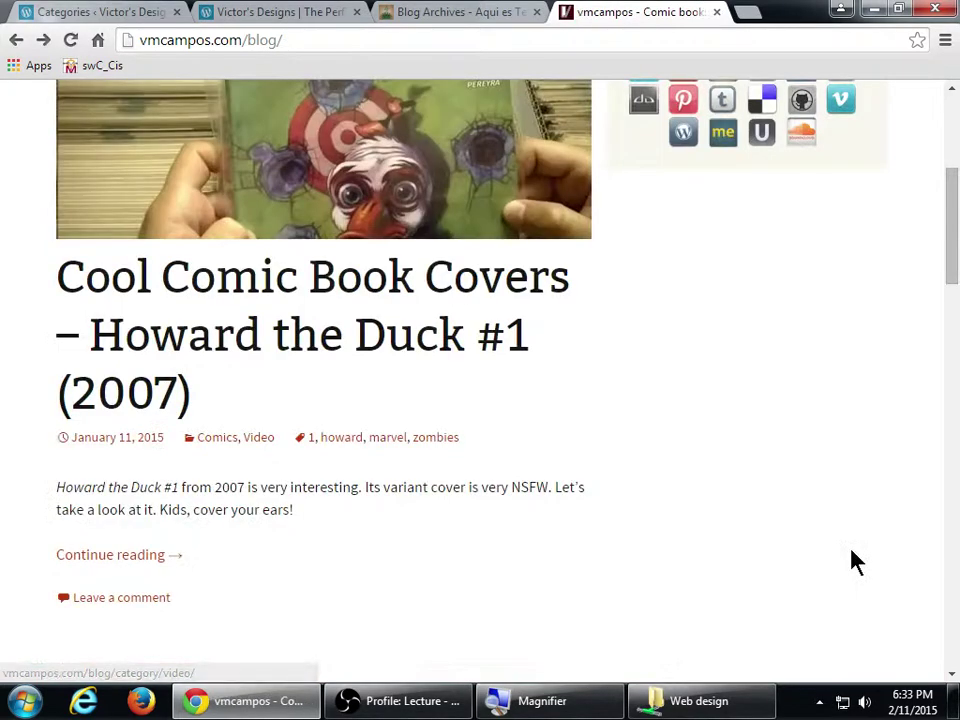
- Open the Comics category archive and move to its older posts
click(209, 440)
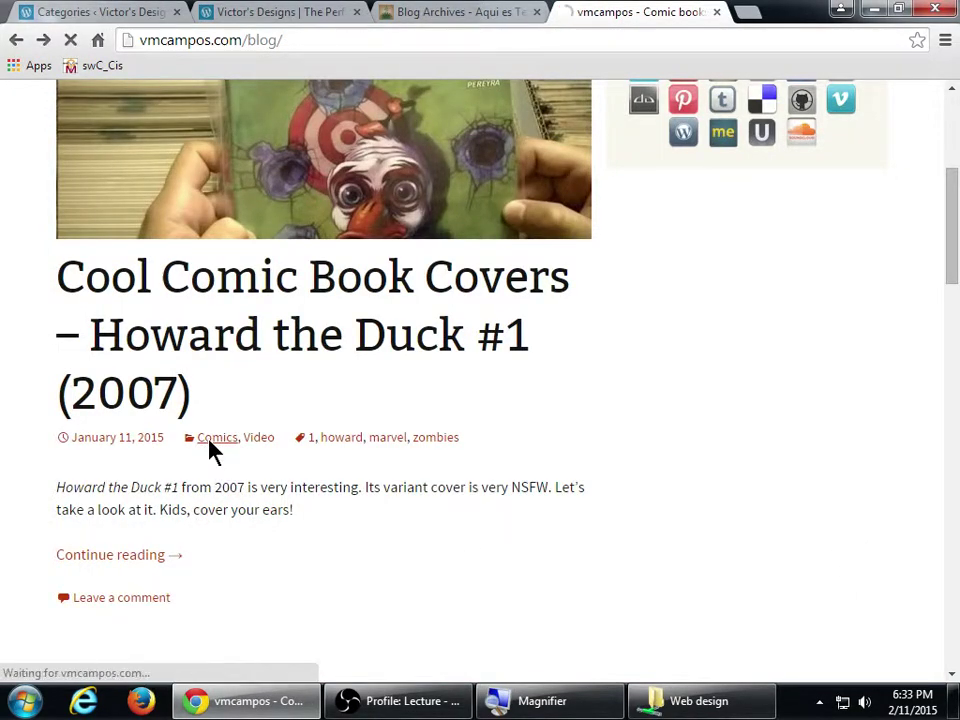
scroll(439, 476, down, 4)
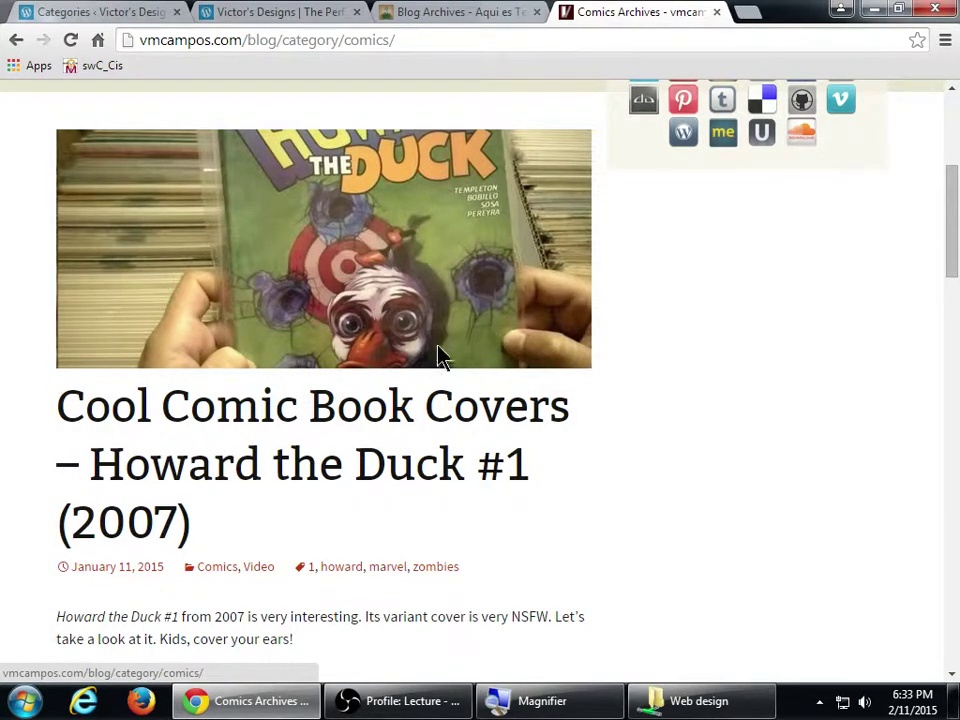
scroll(406, 327, down, 14)
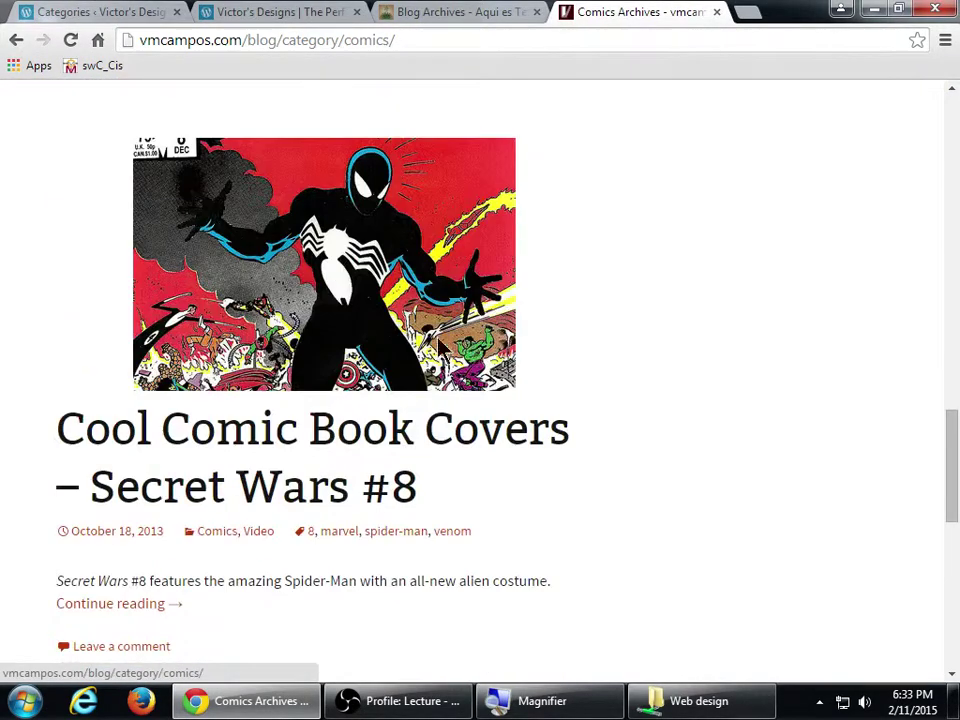
scroll(369, 337, down, 2)
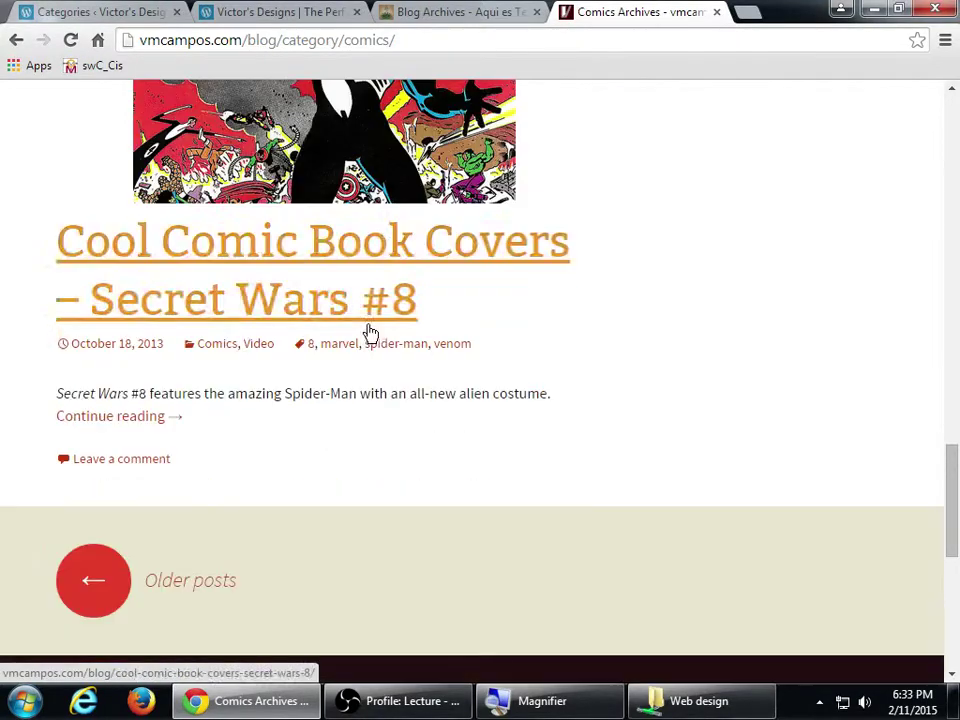
scroll(210, 430, down, 1)
click(178, 493)
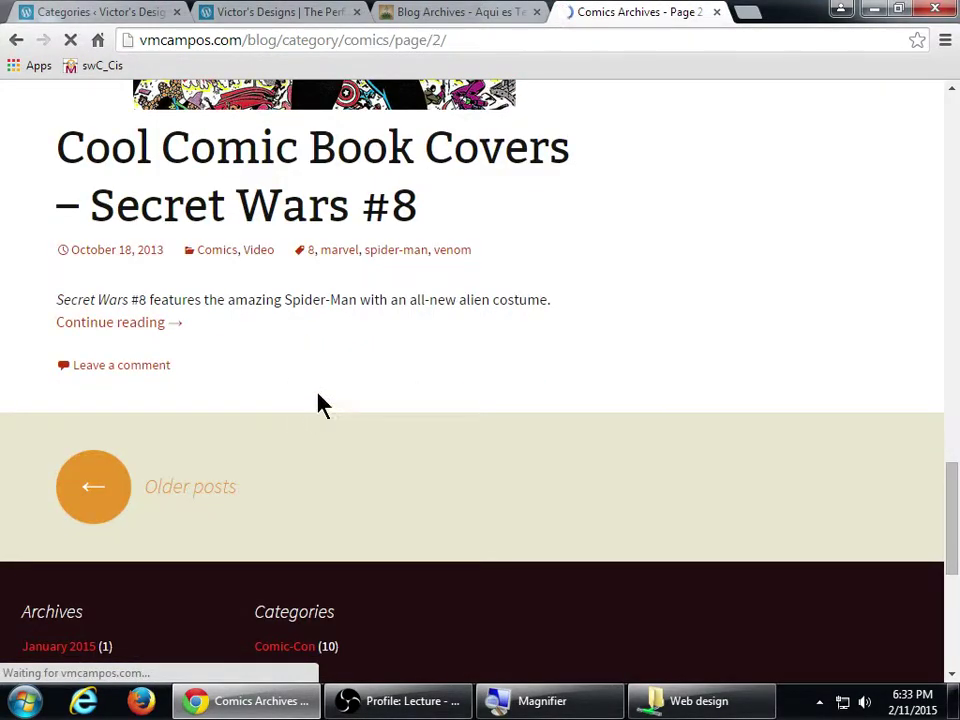
- Open the 'Comic Books A to Zed' post and scroll through it
scroll(420, 407, down, 3)
scroll(437, 399, up, 3)
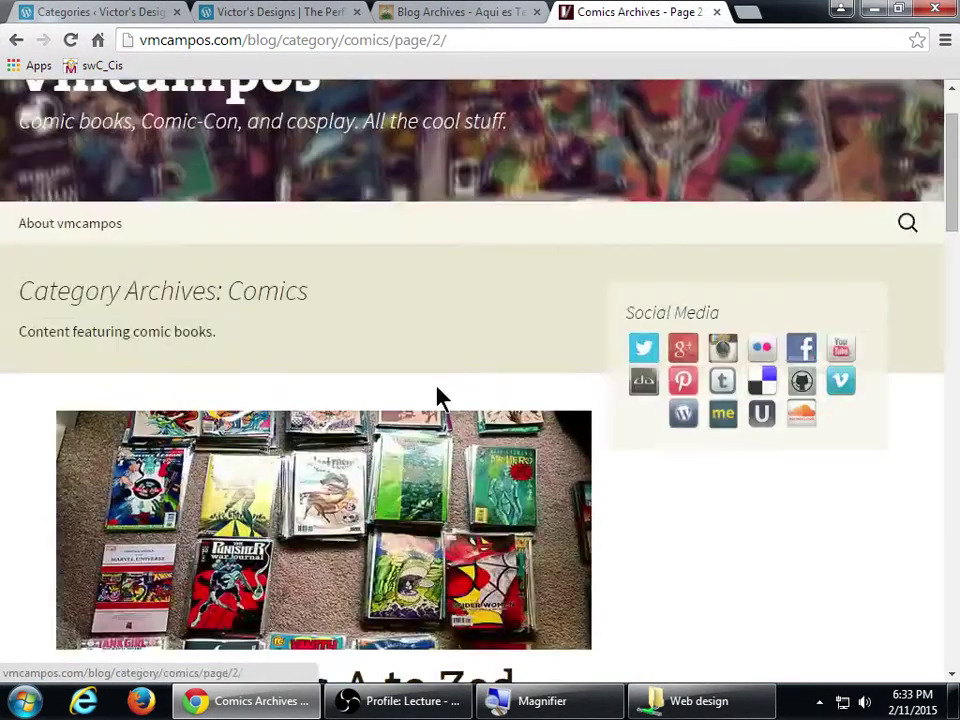
scroll(437, 399, down, 2)
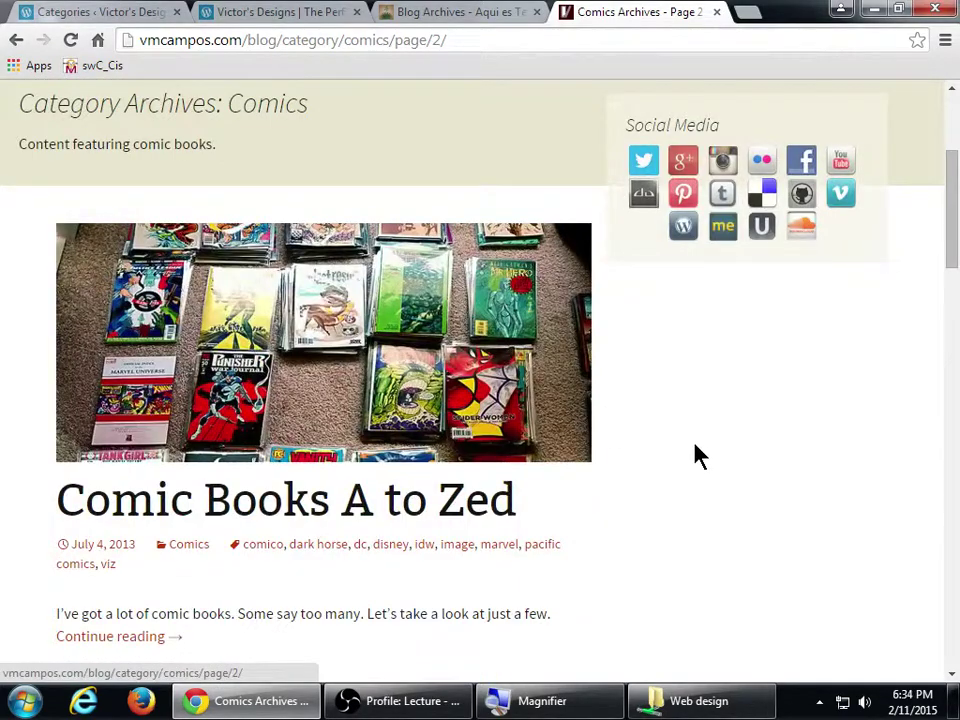
scroll(698, 455, down, 1)
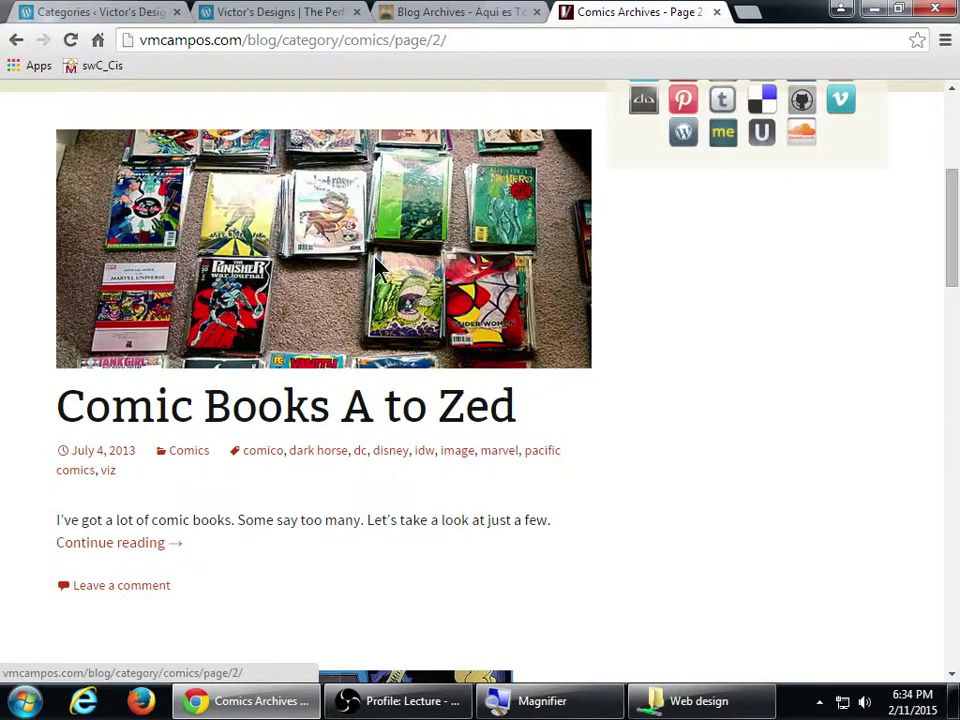
click(435, 401)
scroll(660, 408, down, 2)
scroll(484, 446, down, 4)
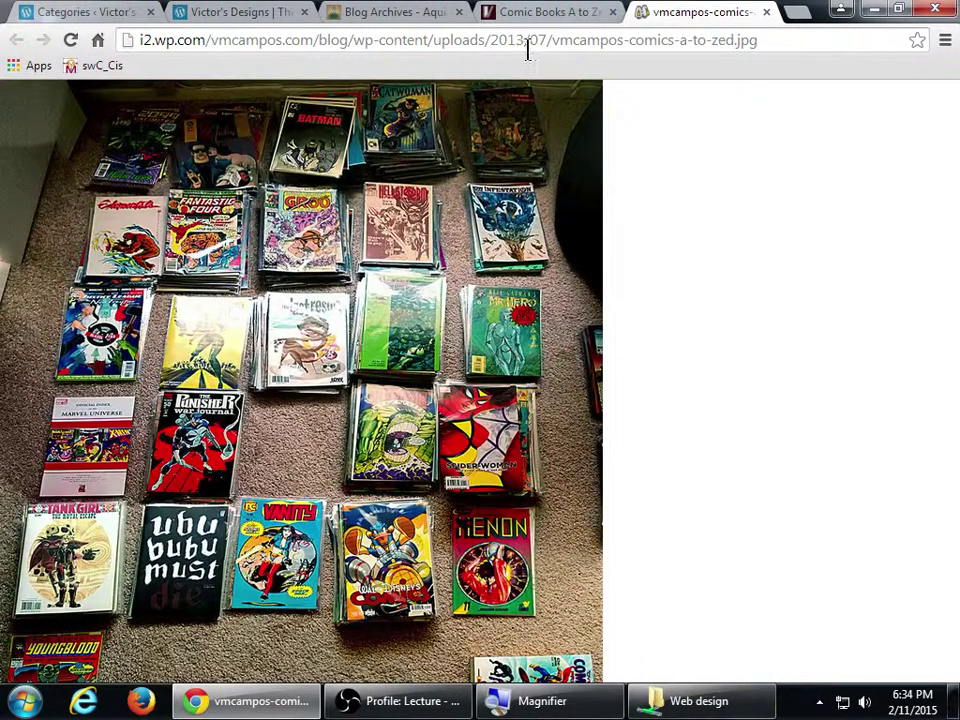
- Return to the Comic Books A to Zed post tab
click(540, 14)
scroll(150, 224, up, 2)
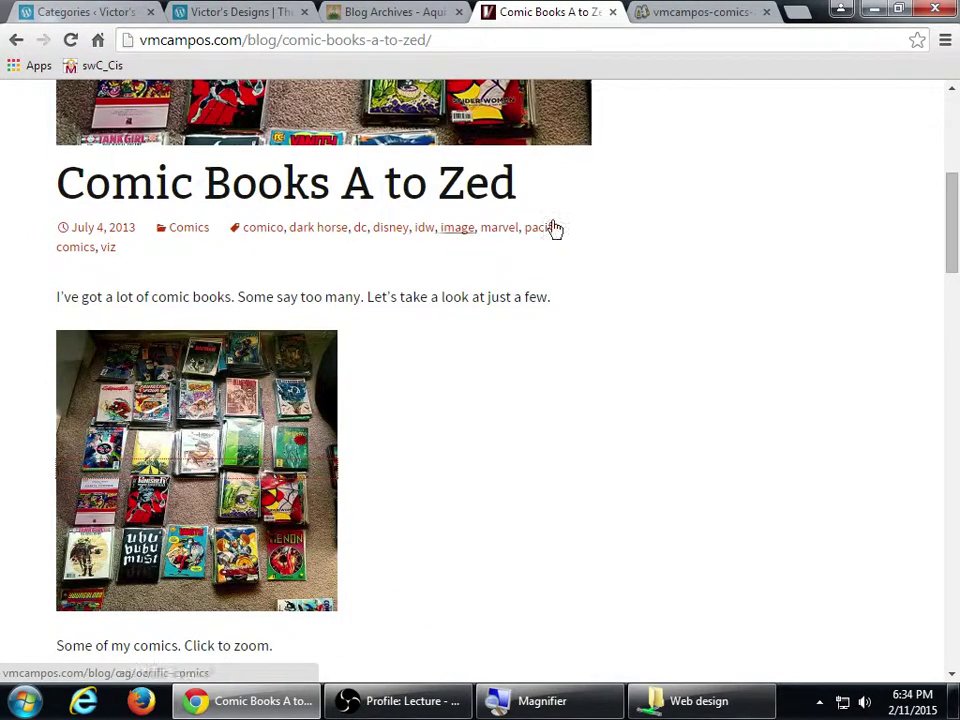
scroll(640, 315, down, 3)
- Zoom the comics photo to full size, look it over, then close its tab
click(678, 16)
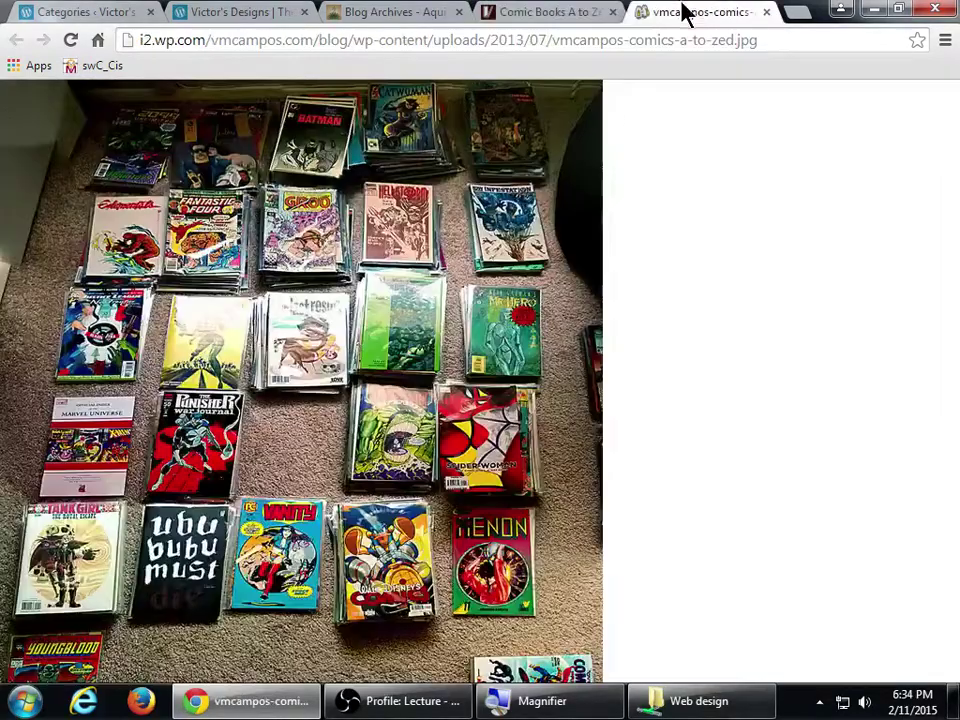
click(302, 410)
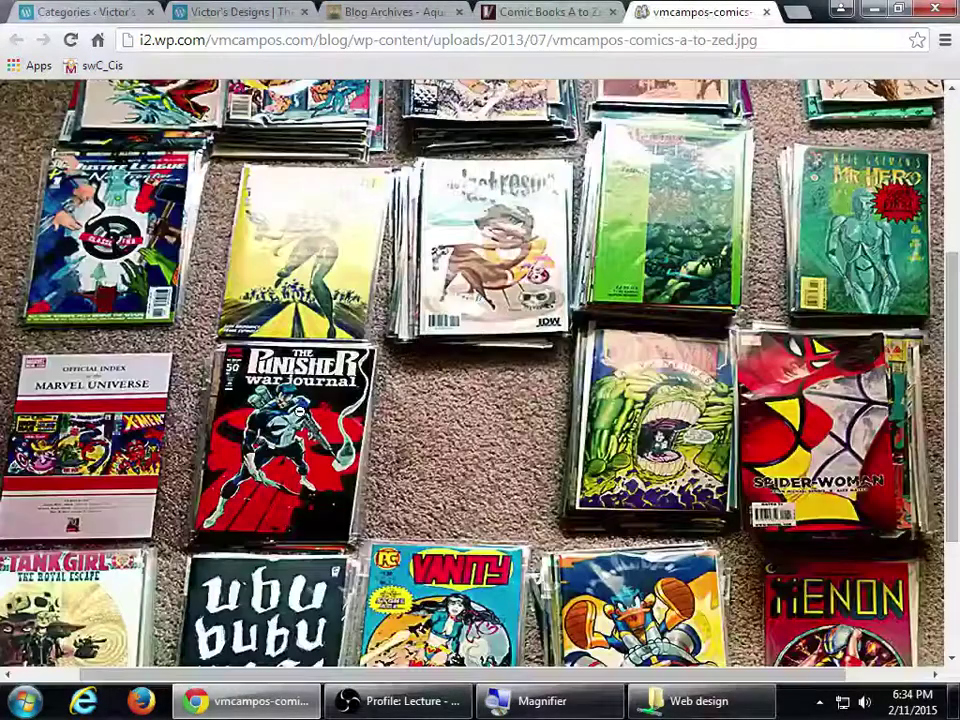
scroll(303, 410, up, 2)
scroll(302, 410, up, 3)
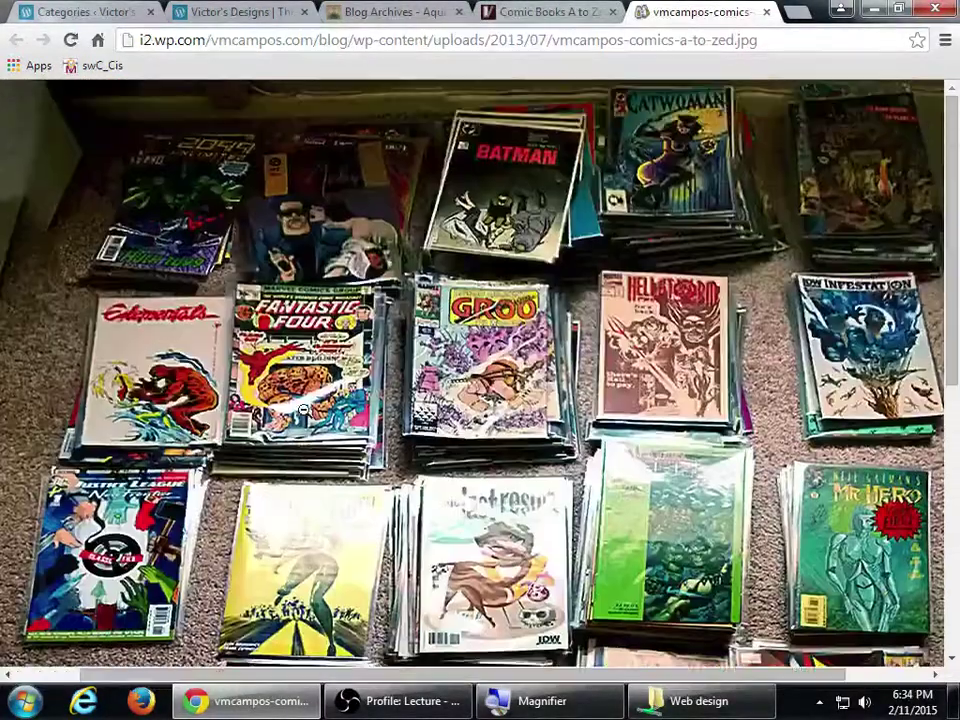
scroll(388, 296, down, 5)
scroll(792, 380, down, 3)
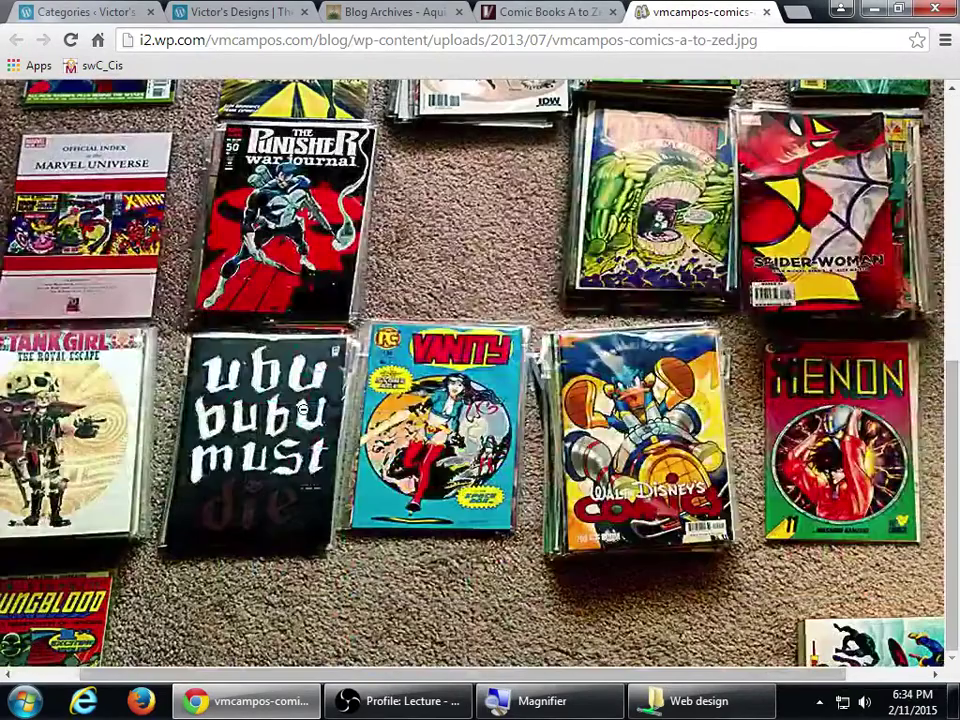
middle_click(650, 12)
- Cycle through the open tabs back to the WordPress Categories admin page
click(461, 11)
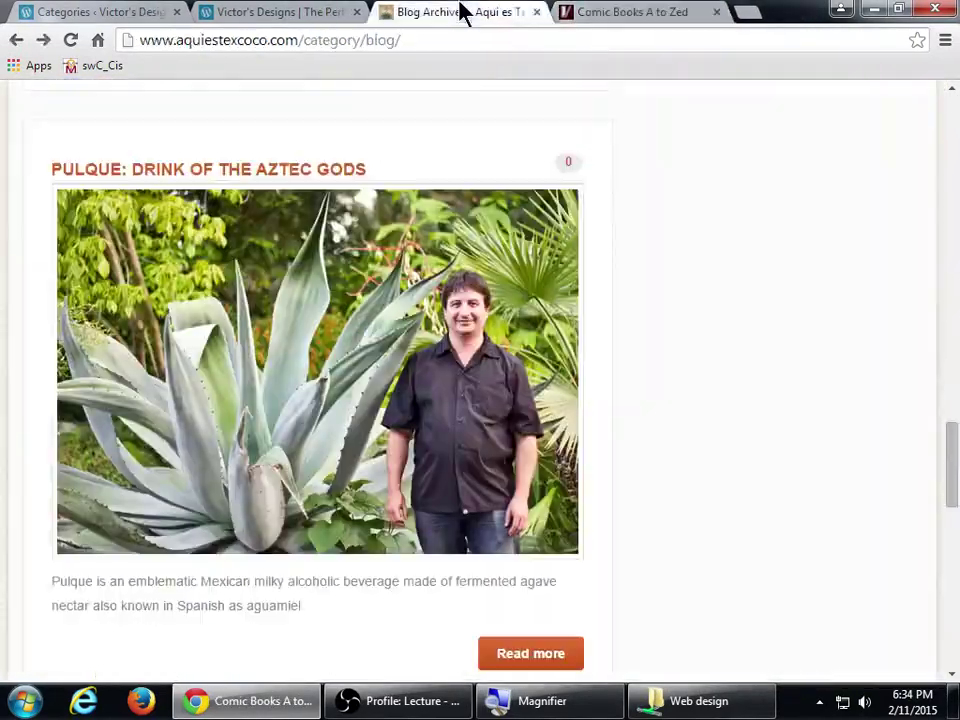
click(292, 12)
click(137, 11)
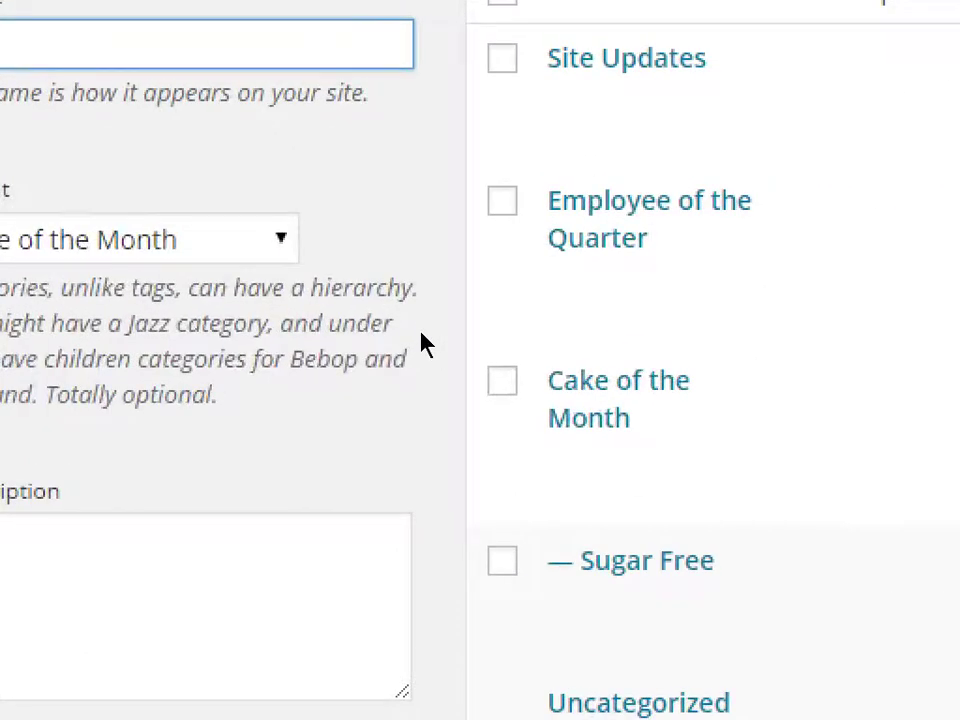
mouse_move(435, 335)
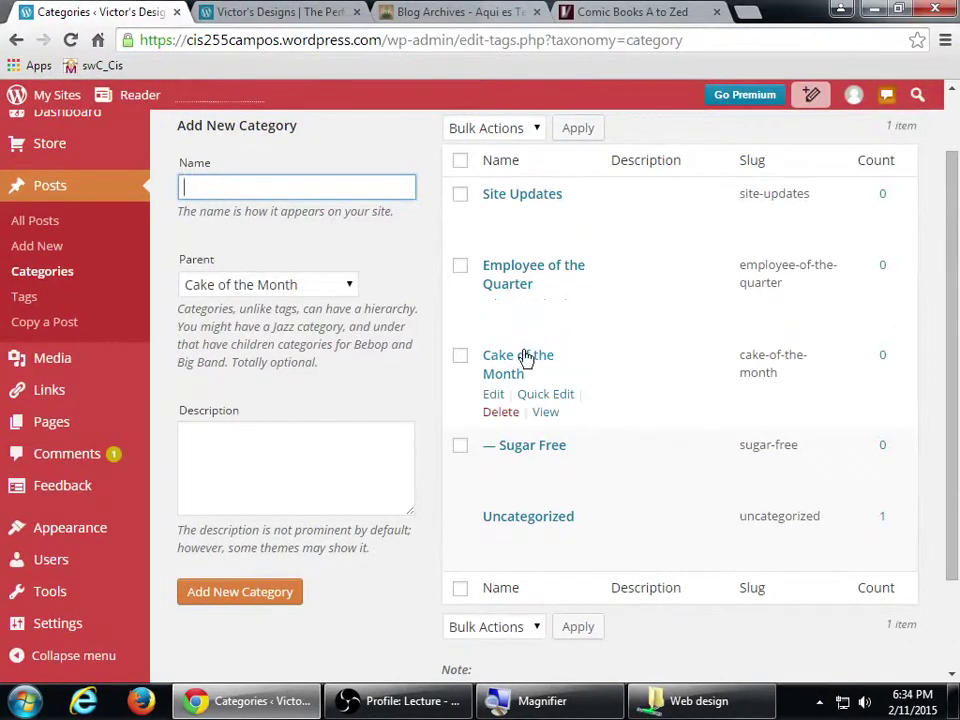
click(431, 364)
click(592, 12)
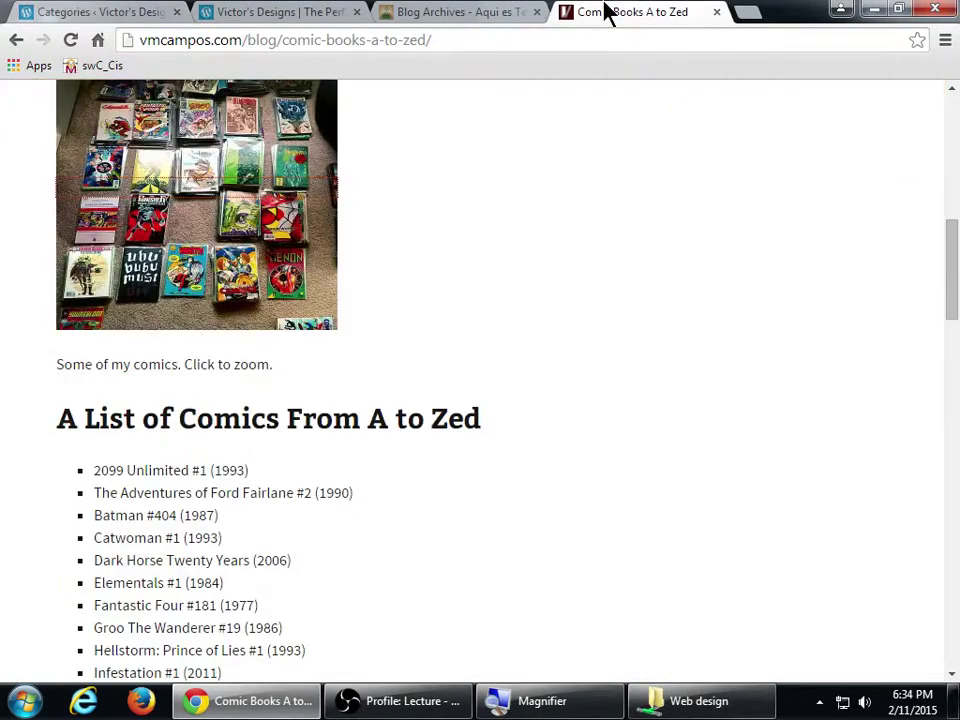
click(17, 40)
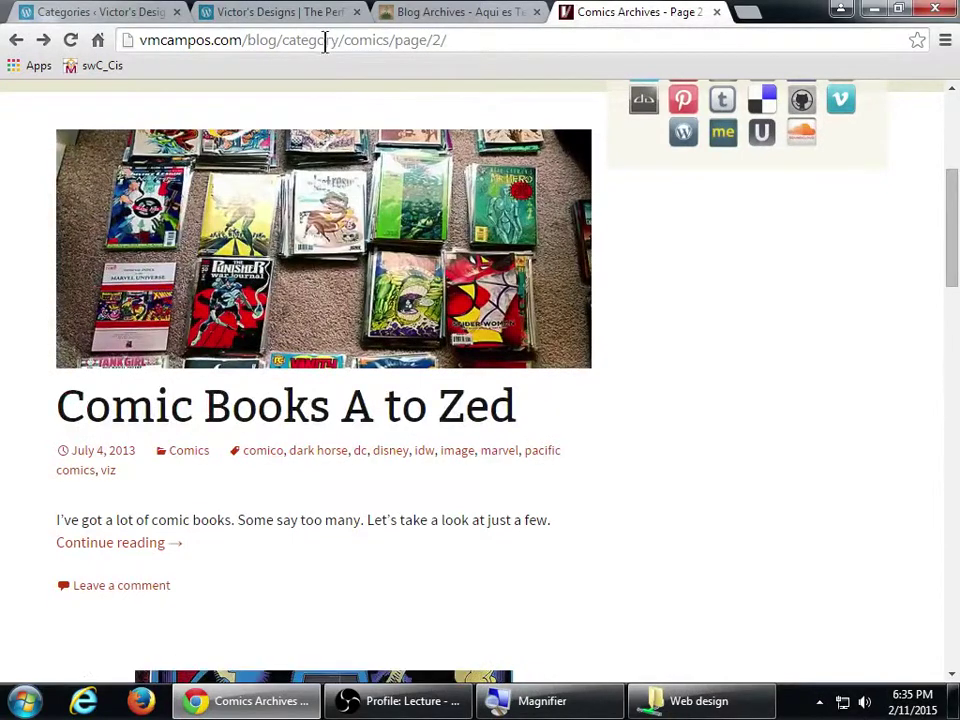
click(150, 11)
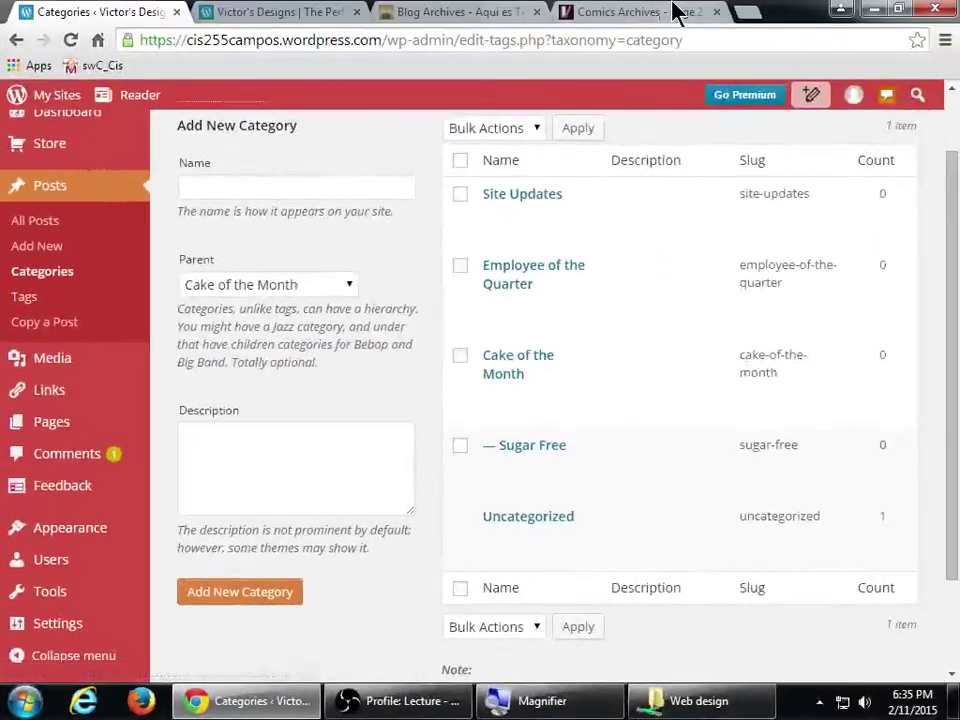
- Switch to the Comics archive page 2 tab and briefly magnify the Comic Books A to Zed post
click(673, 10)
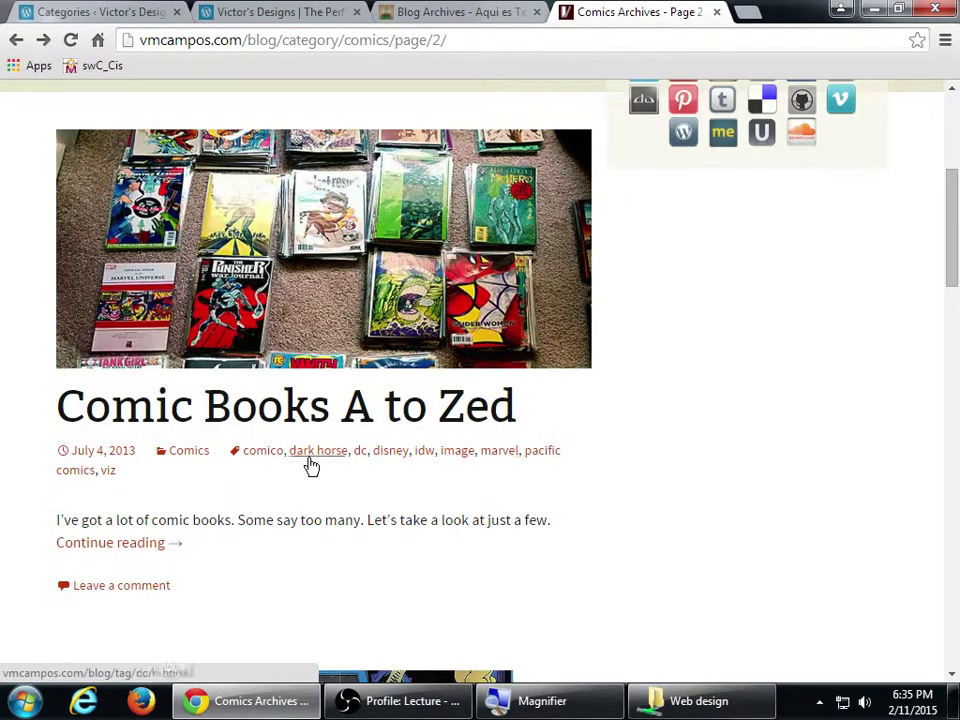
key(super+plus)
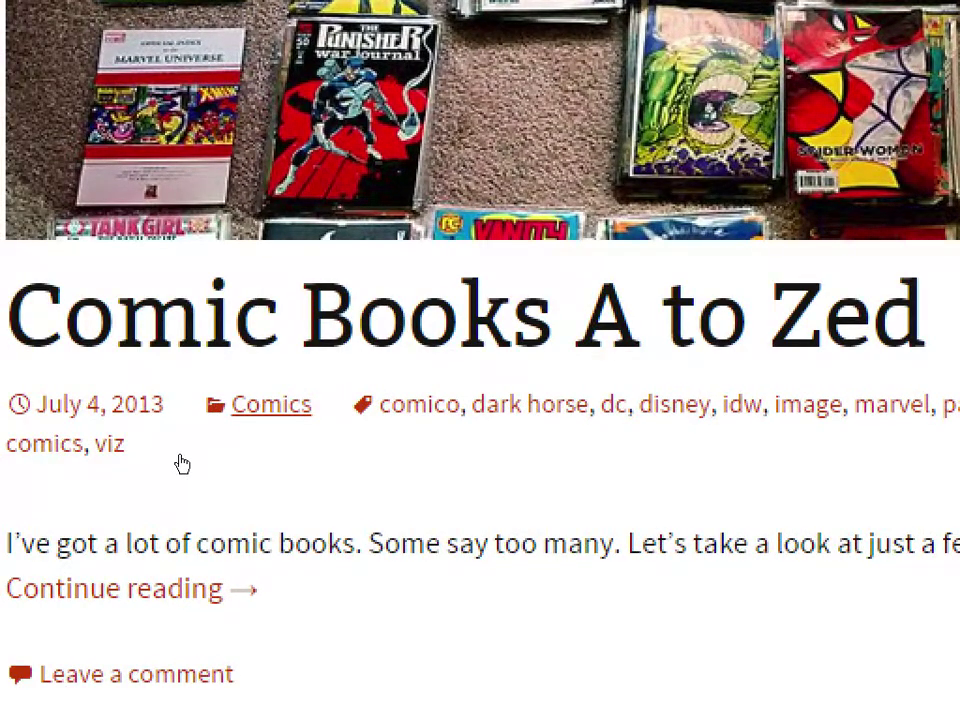
key(super+minus)
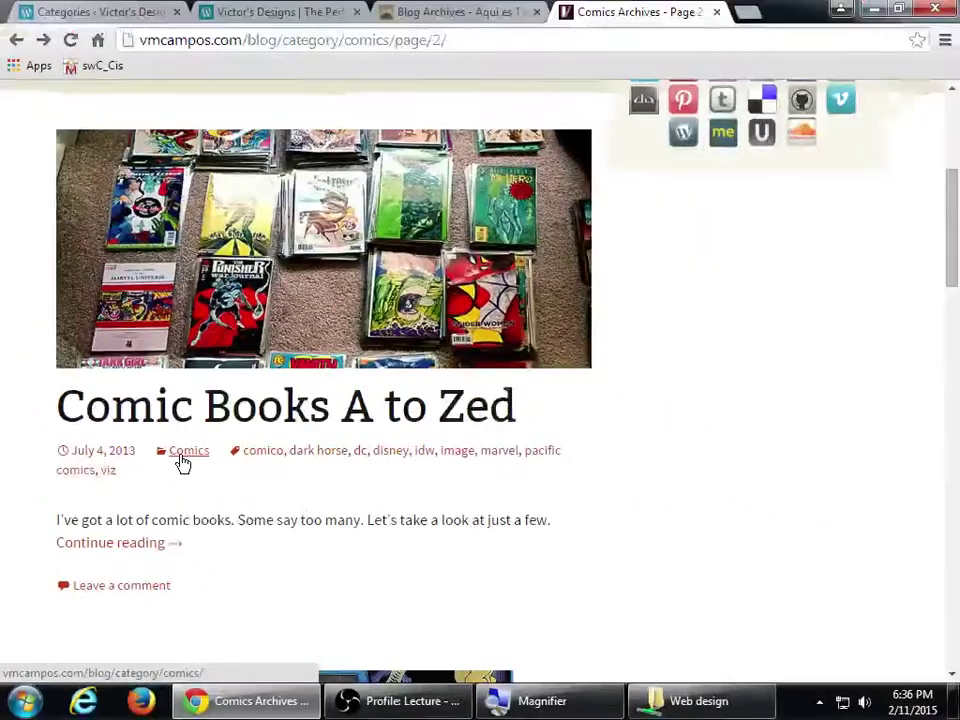
- From the Categories page, view Posts > Tags (still empty), then start a blank browser tab
click(124, 11)
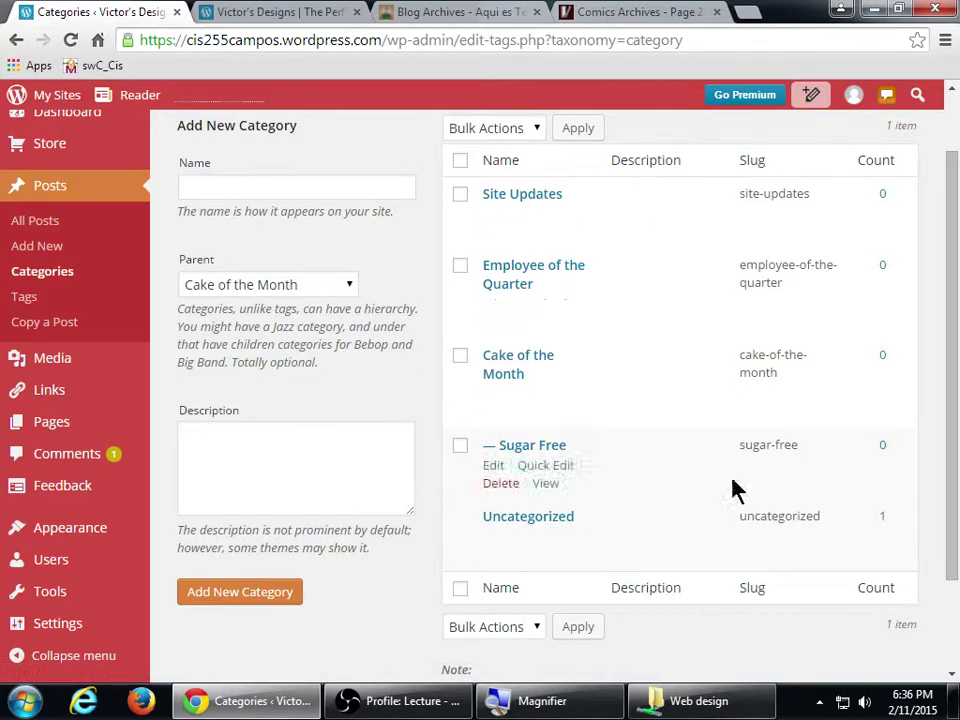
click(26, 297)
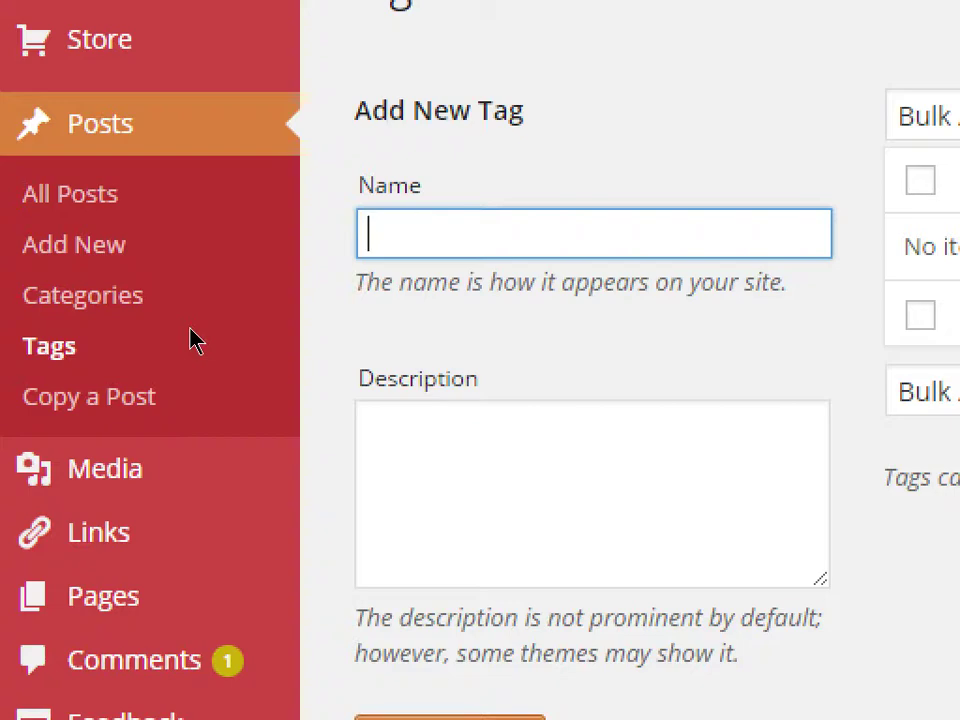
key(super+minus)
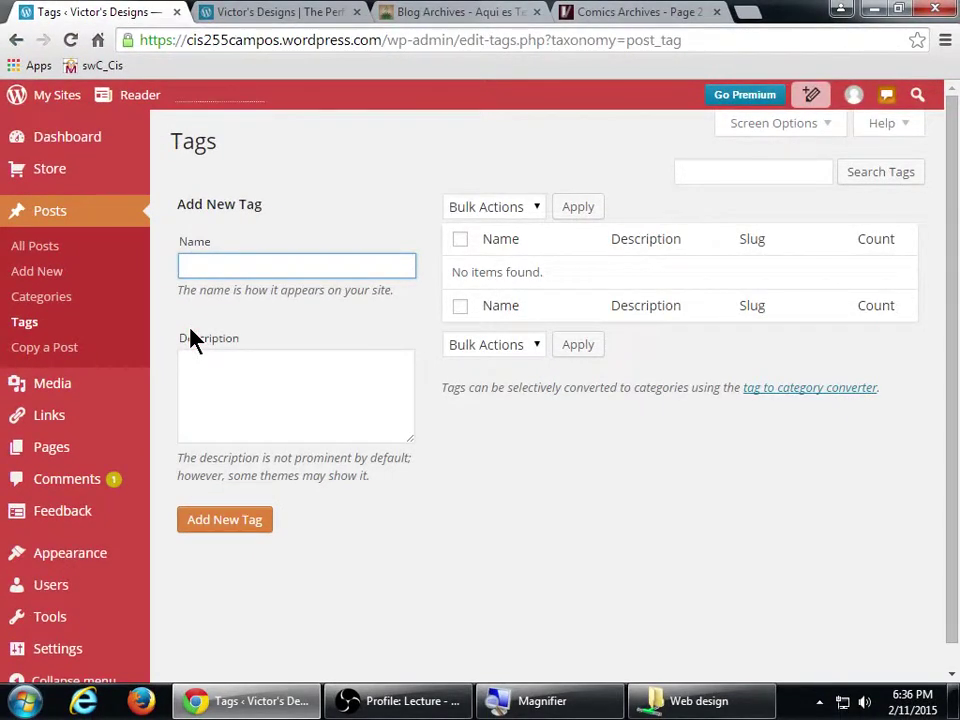
key(ctrl+t)
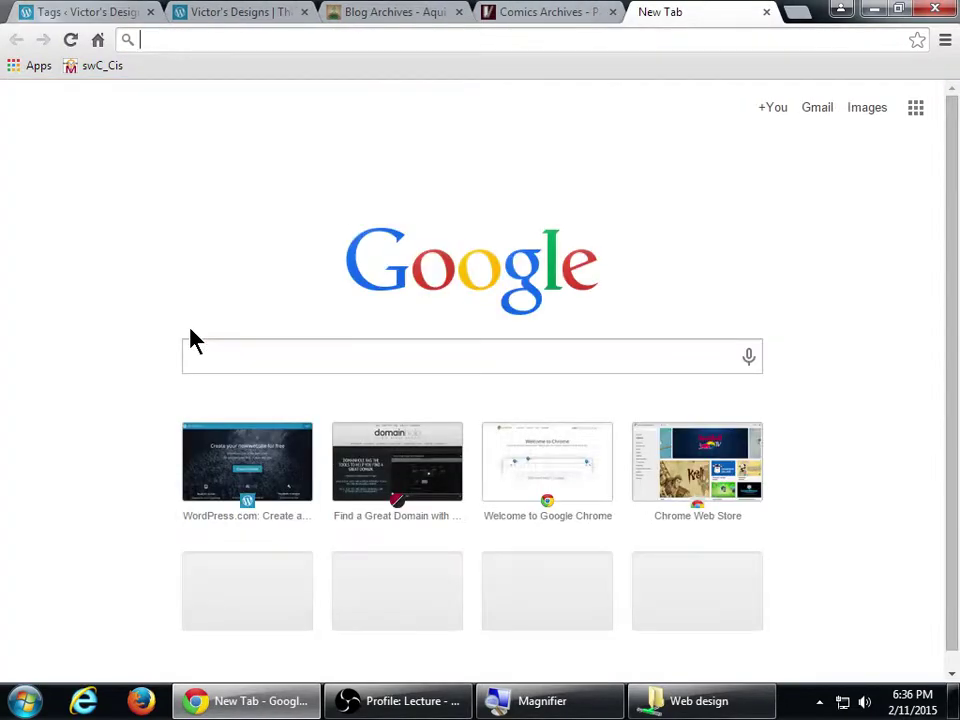
- Go to elsavalencia.com in the new tab
text(elsaval)
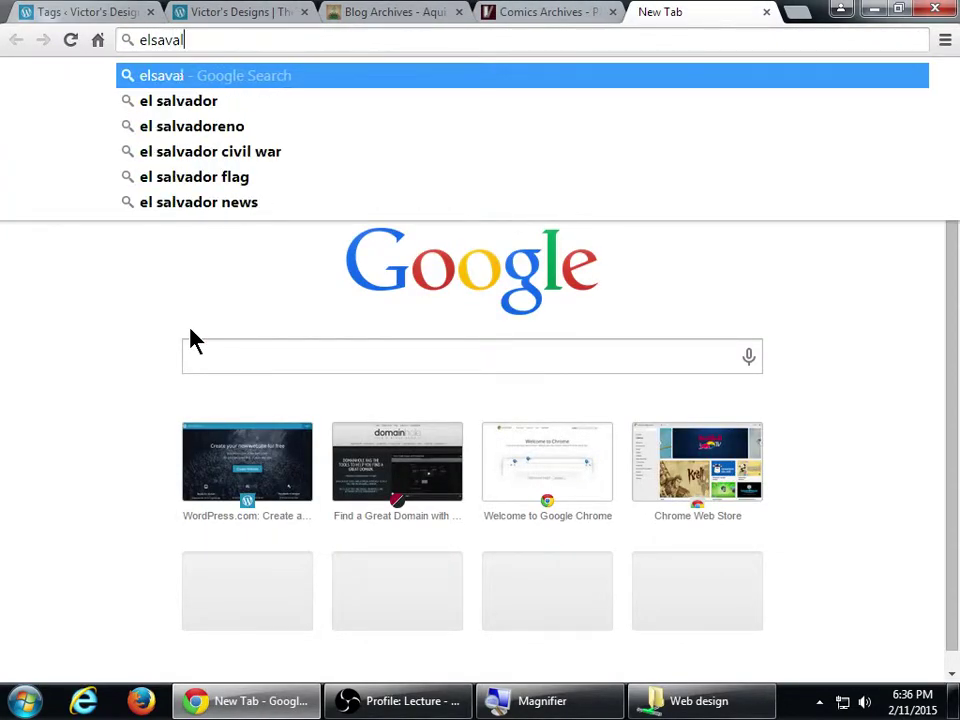
text(encia.com)
key(Return)
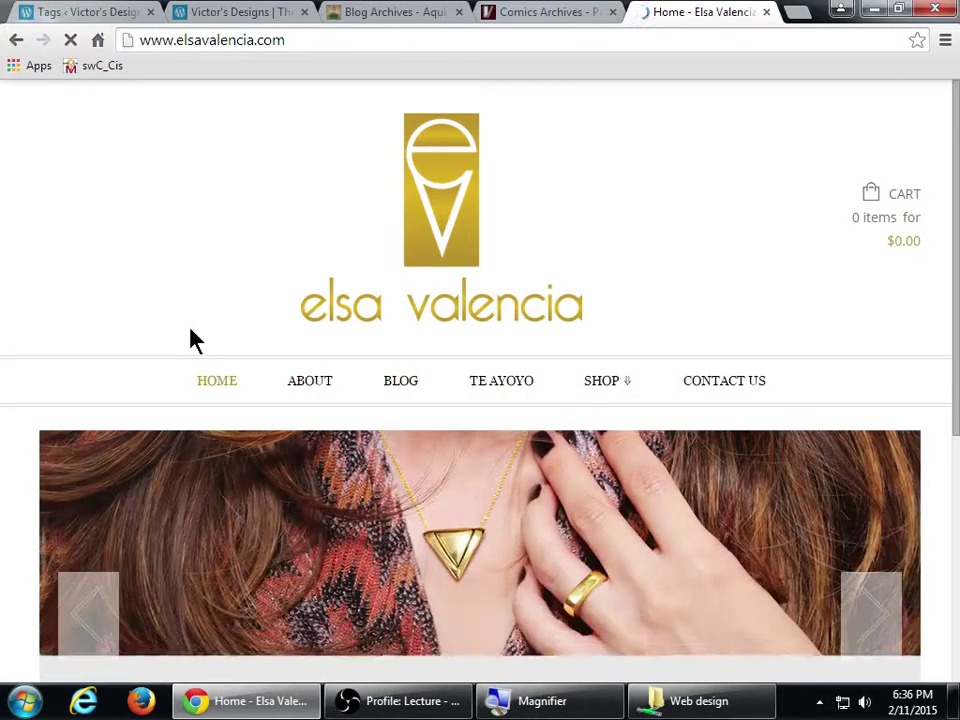
- Open the shop listing and go to the Victoria Pendant product page
scroll(280, 296, down, 1)
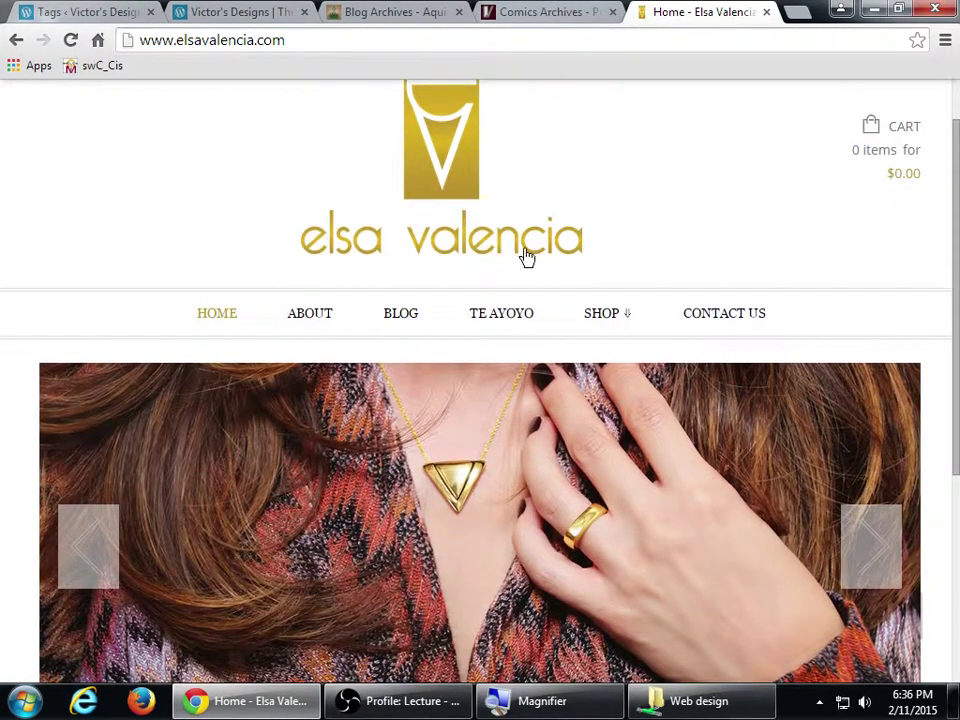
click(611, 325)
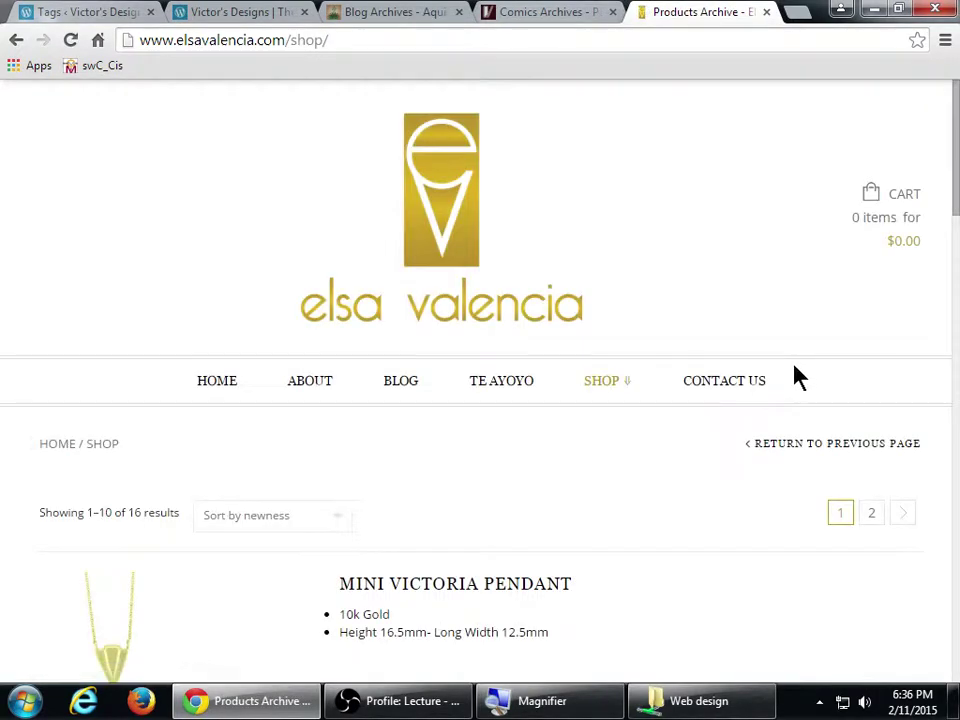
scroll(795, 377, down, 2)
scroll(795, 377, down, 2)
scroll(790, 375, down, 1)
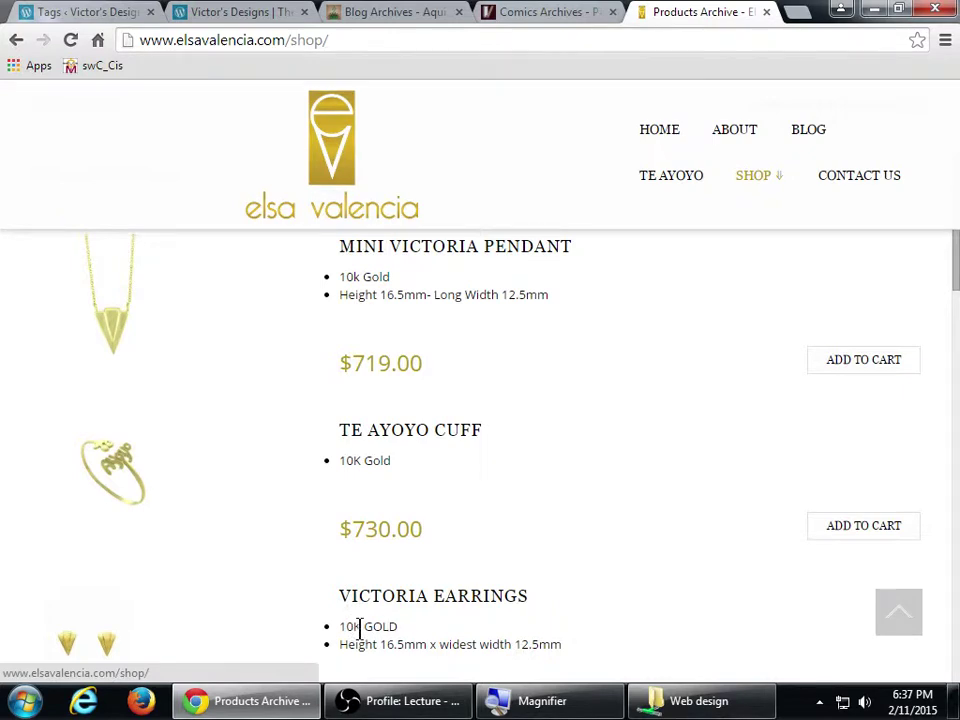
scroll(588, 565, down, 2)
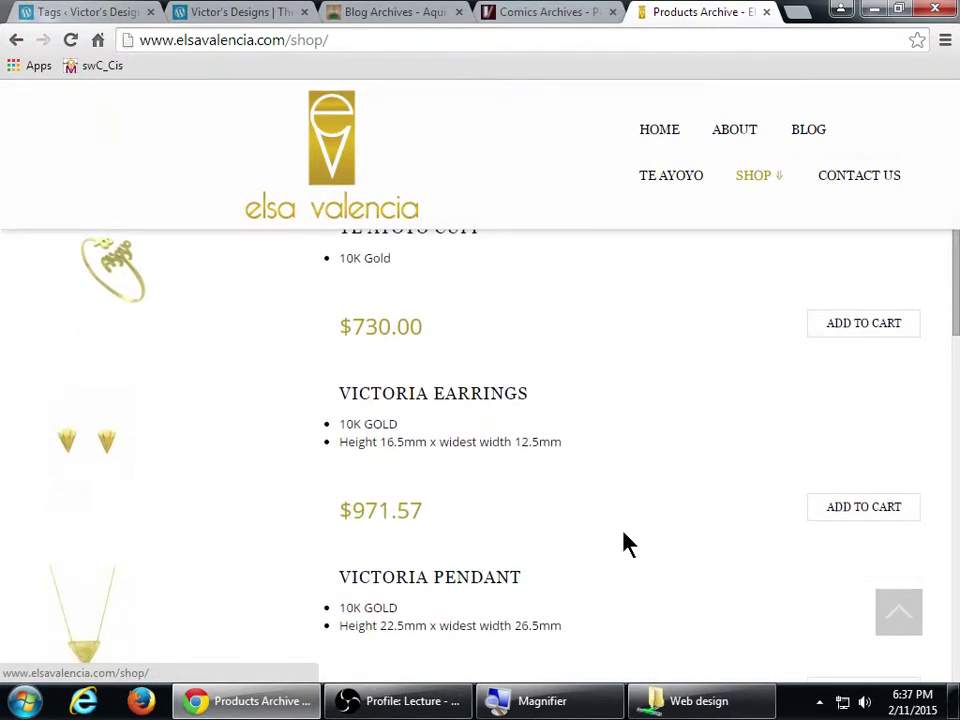
scroll(628, 529, down, 1)
click(470, 458)
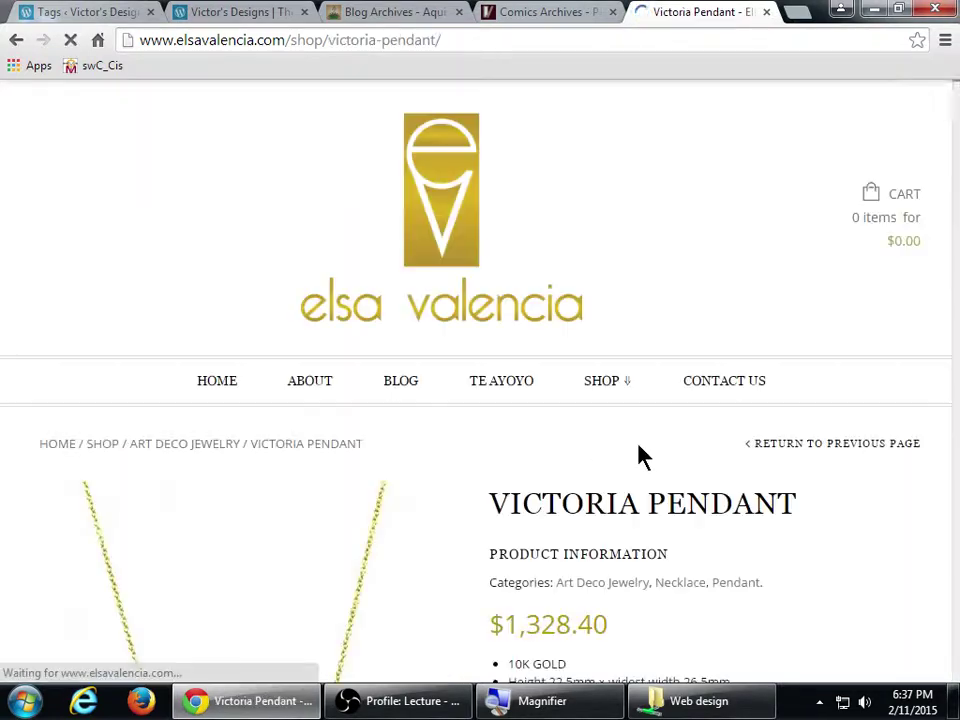
- Open the Pendant category from the product page, showing its 6 products
scroll(724, 455, down, 2)
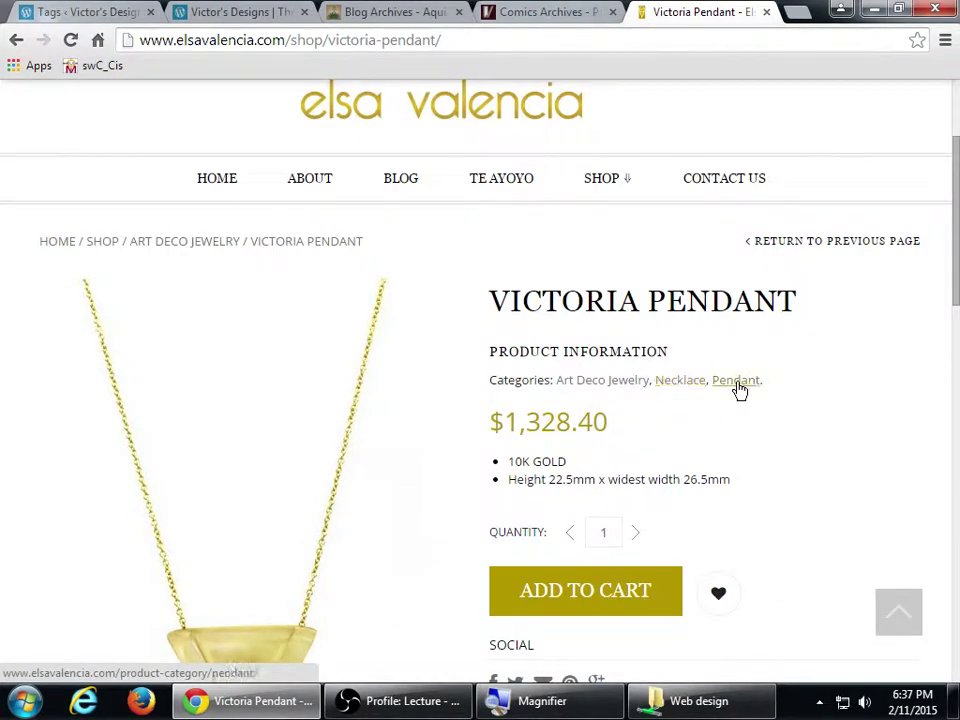
scroll(808, 489, down, 2)
scroll(808, 489, up, 2)
click(730, 386)
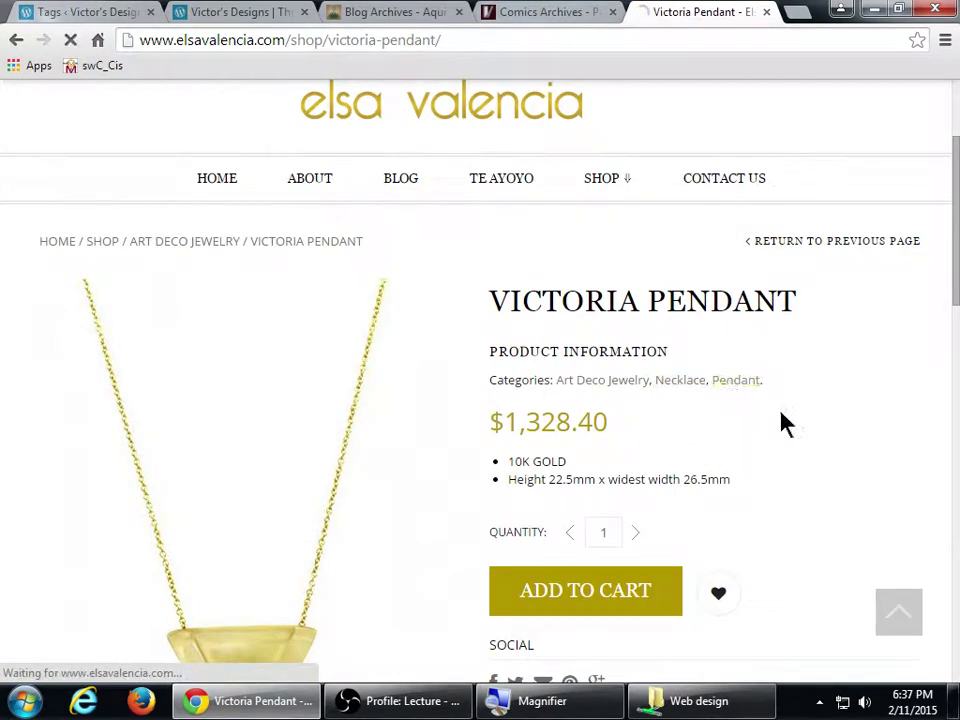
scroll(797, 432, down, 1)
- Go back to the Victoria Pendant product page and scroll through it
click(15, 40)
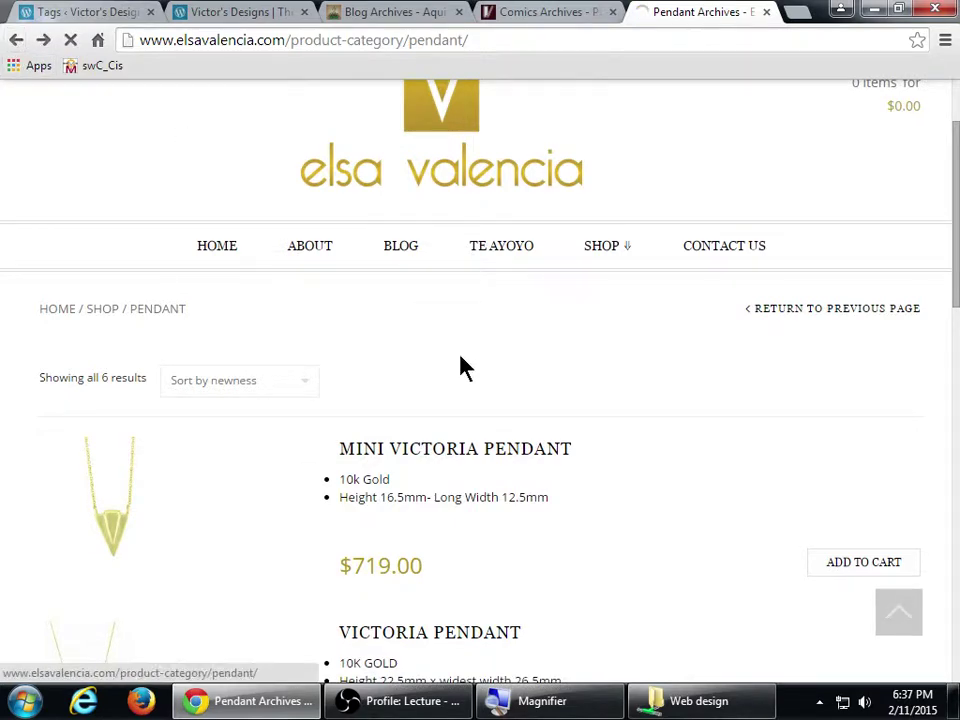
scroll(600, 660, down, 1)
scroll(635, 650, down, 2)
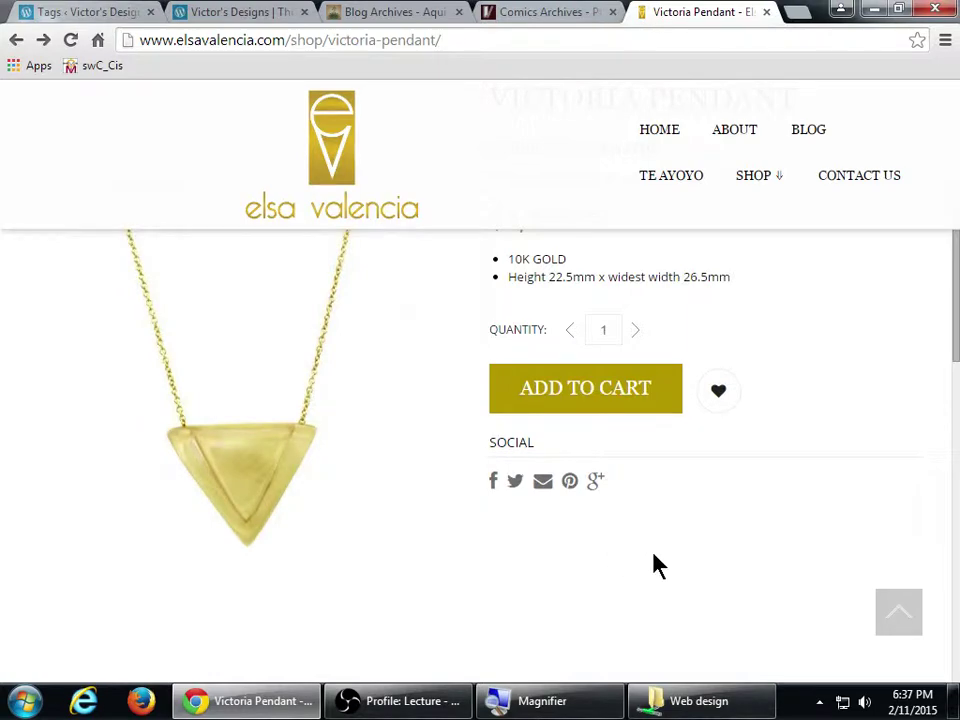
scroll(705, 594, up, 3)
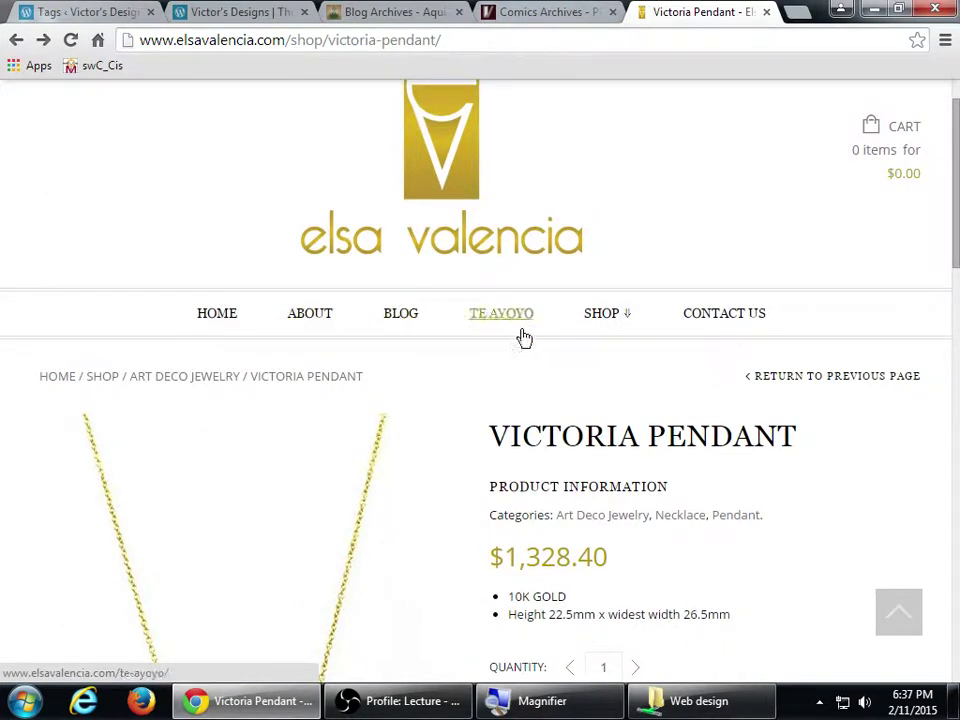
scroll(660, 480, down, 1)
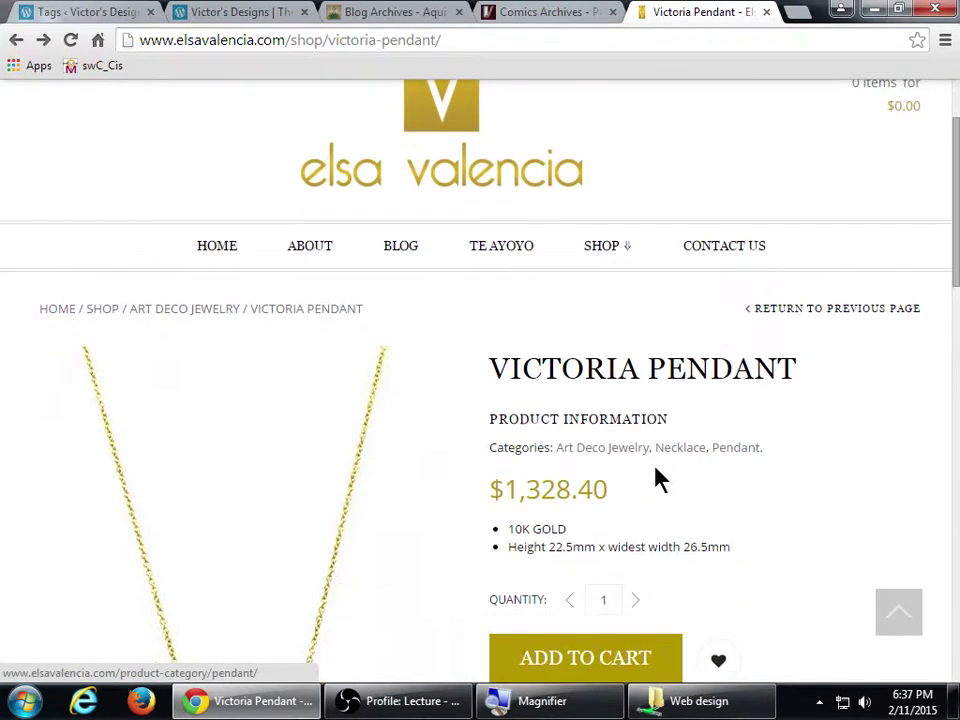
scroll(716, 450, down, 1)
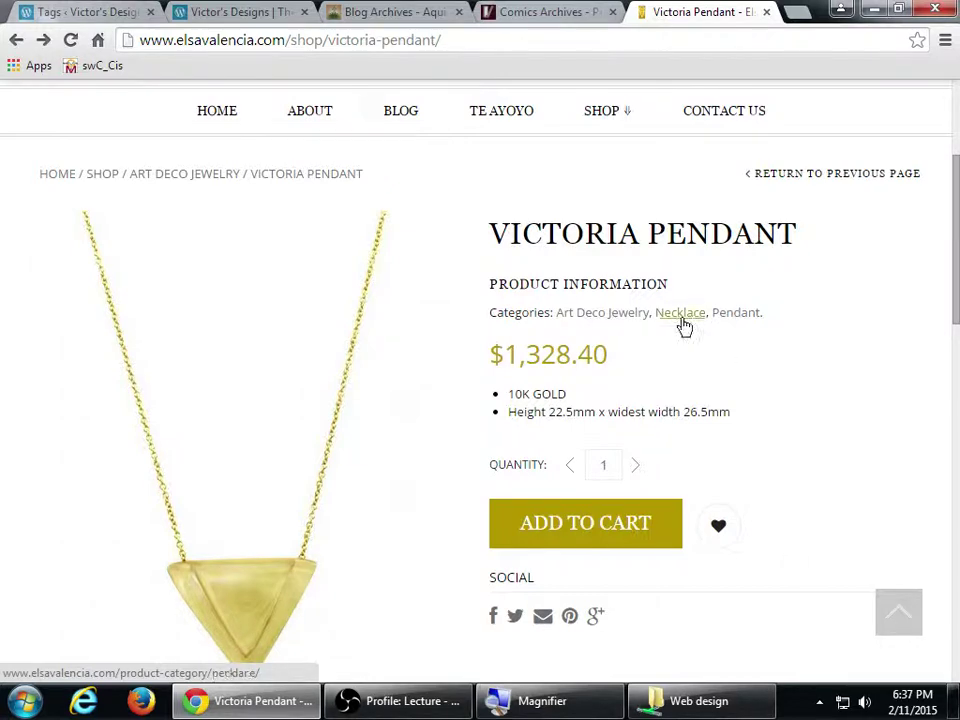
- Browse the full shop product listing, then return to the WordPress Tags admin tab
click(600, 115)
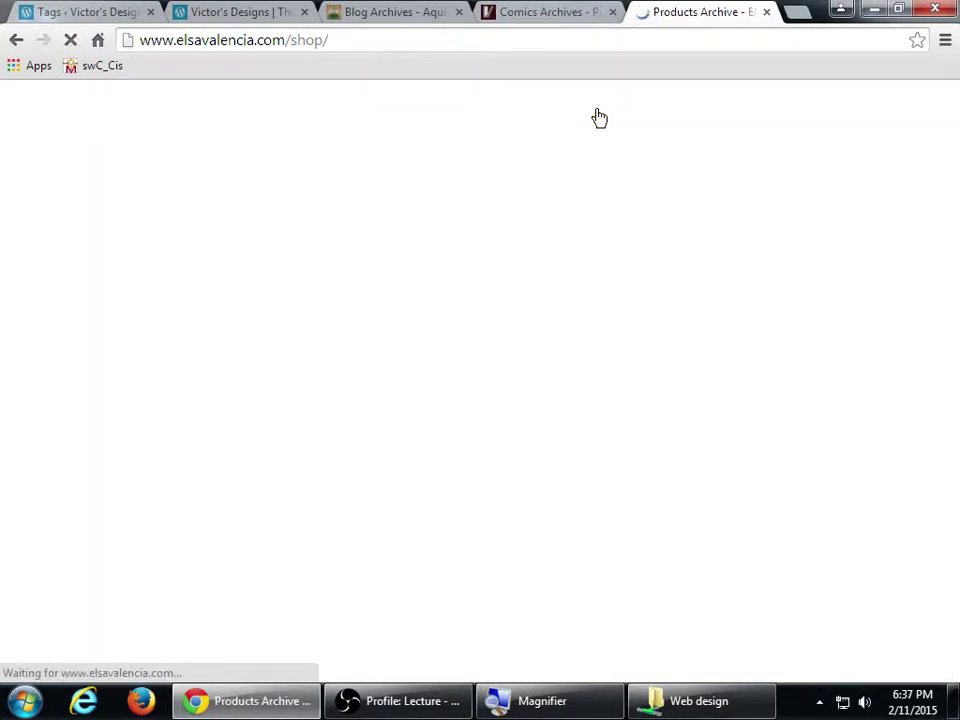
scroll(707, 315, down, 5)
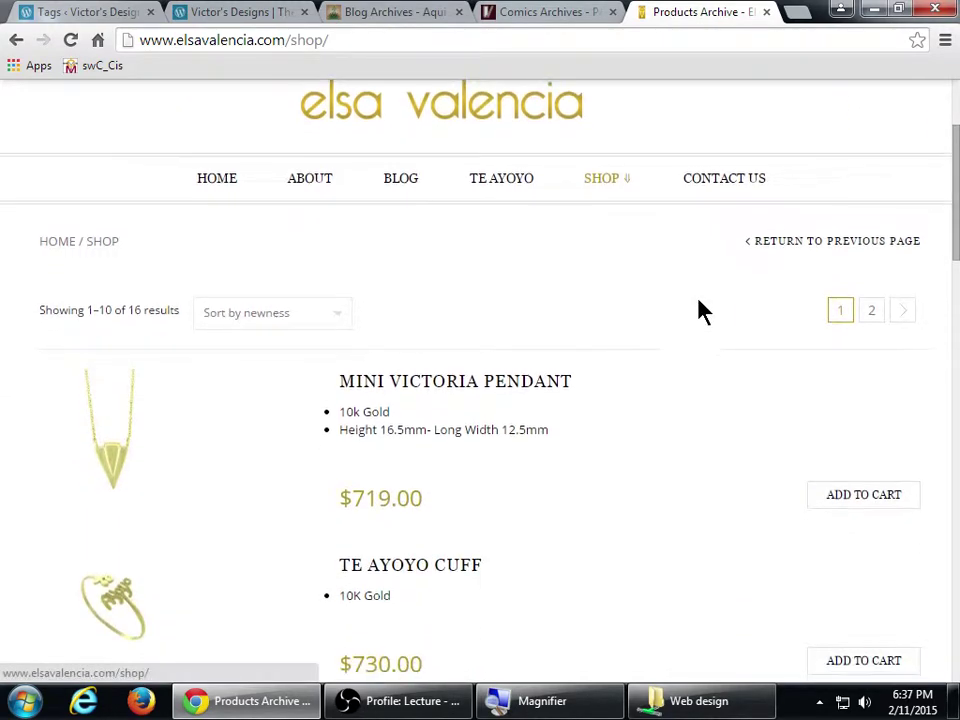
scroll(768, 334, down, 3)
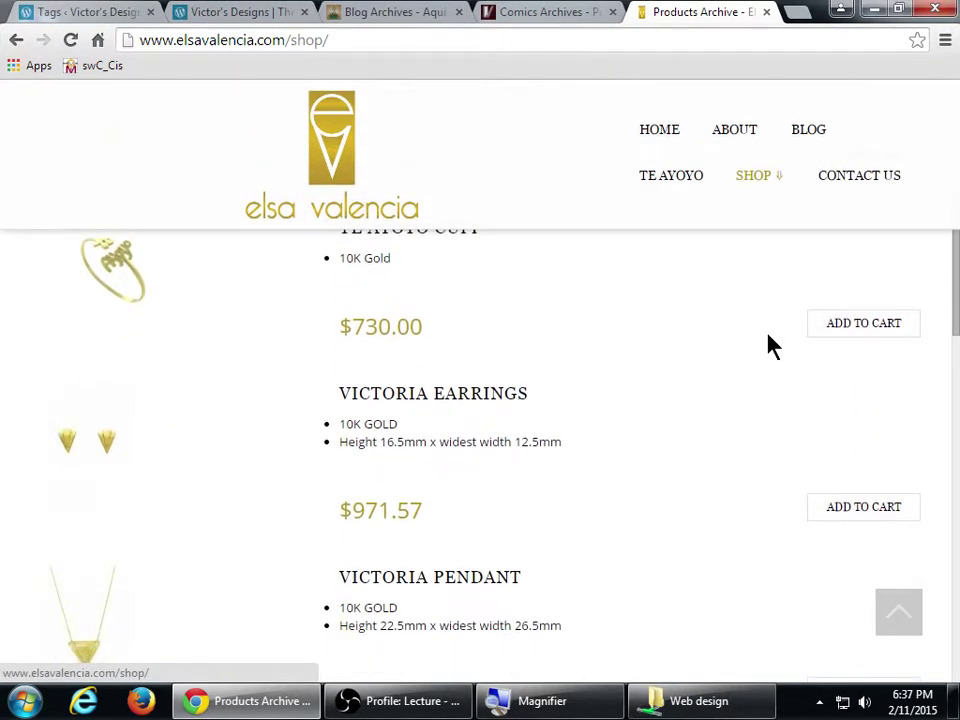
scroll(754, 354, down, 4)
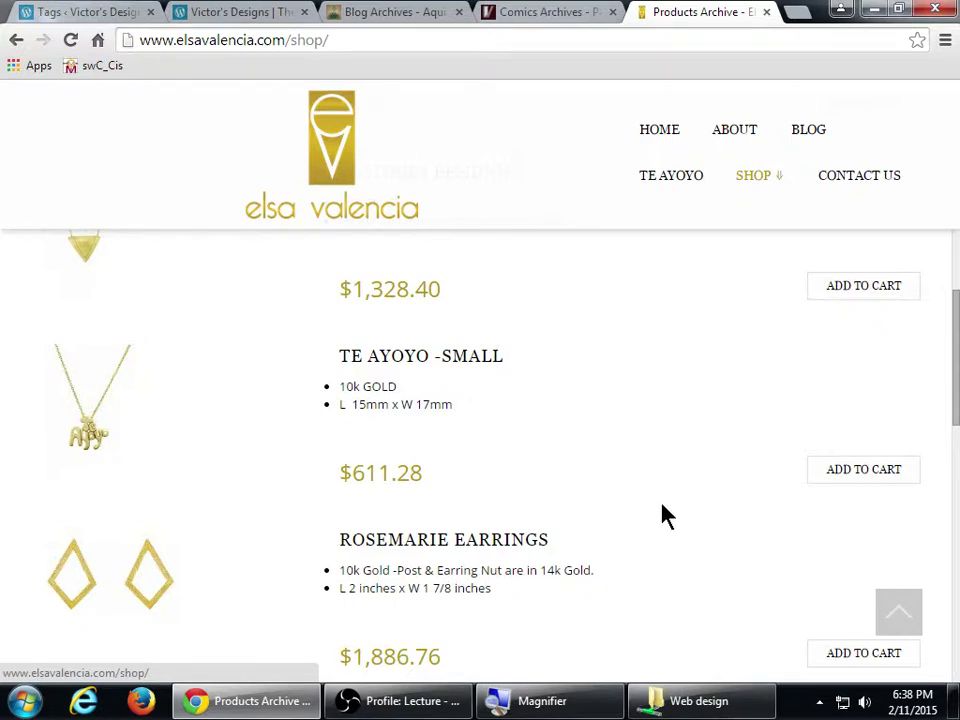
scroll(665, 515, down, 1)
scroll(665, 515, down, 3)
scroll(658, 517, down, 4)
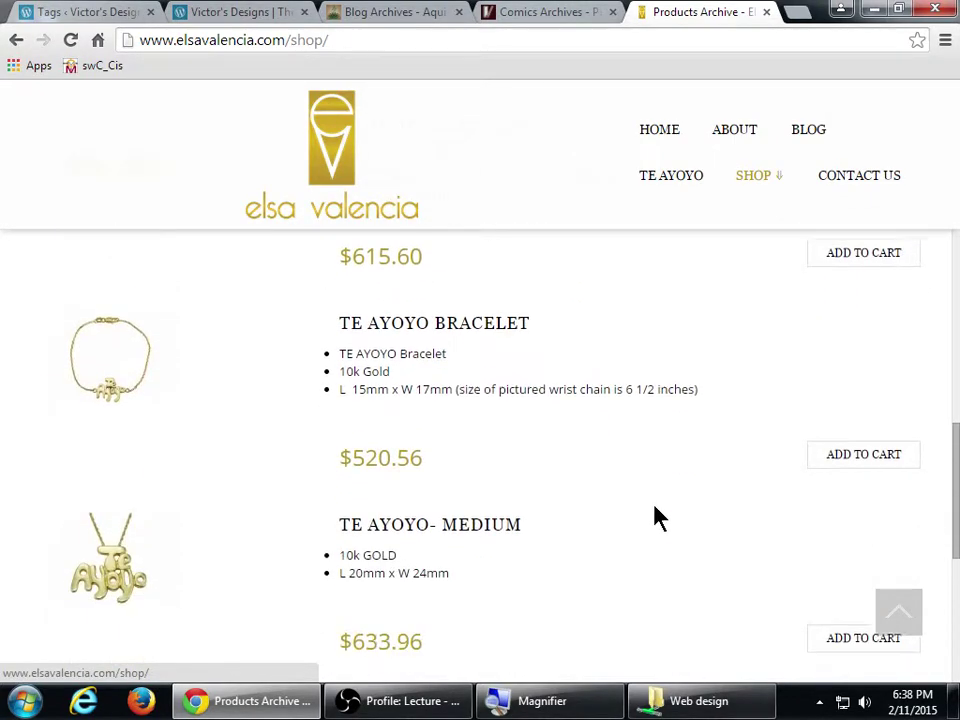
click(85, 12)
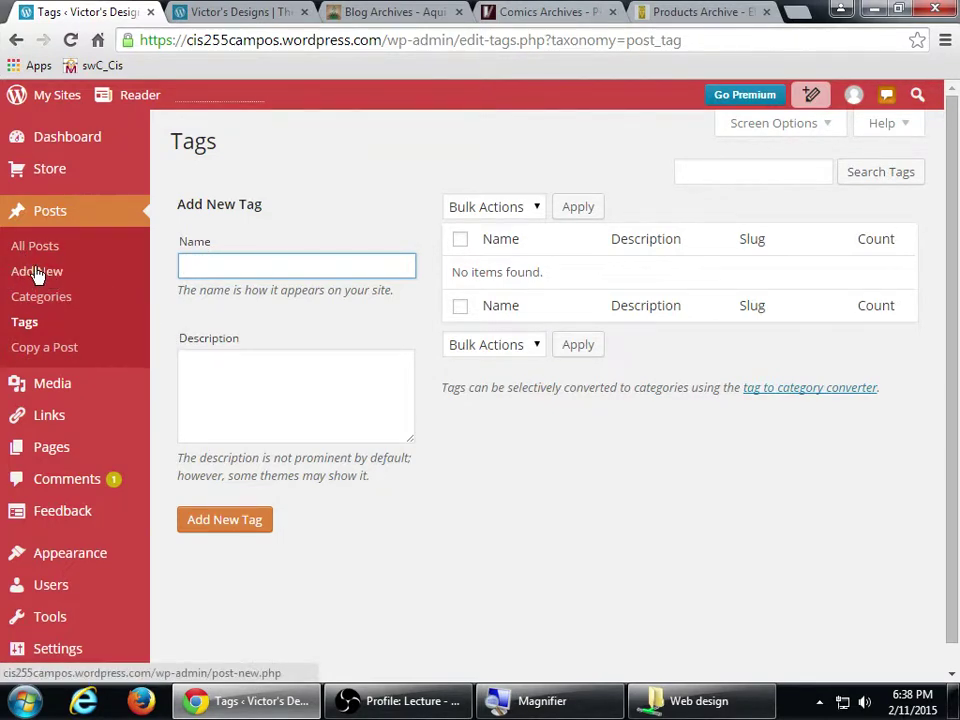
- Start a new blank post from Posts > Add New
key(super+plus)
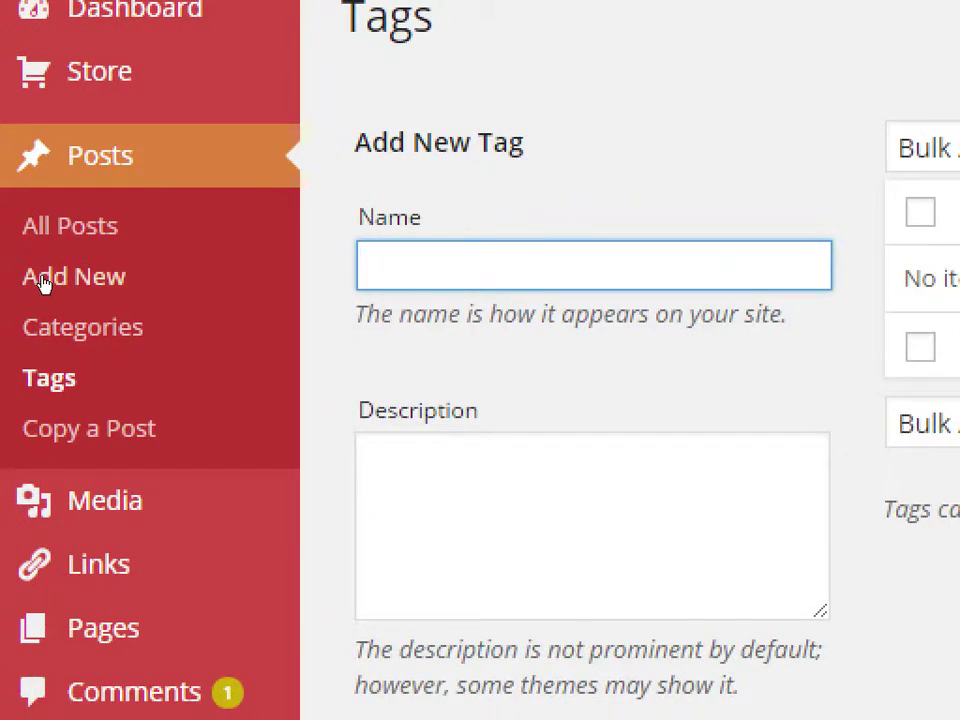
click(42, 284)
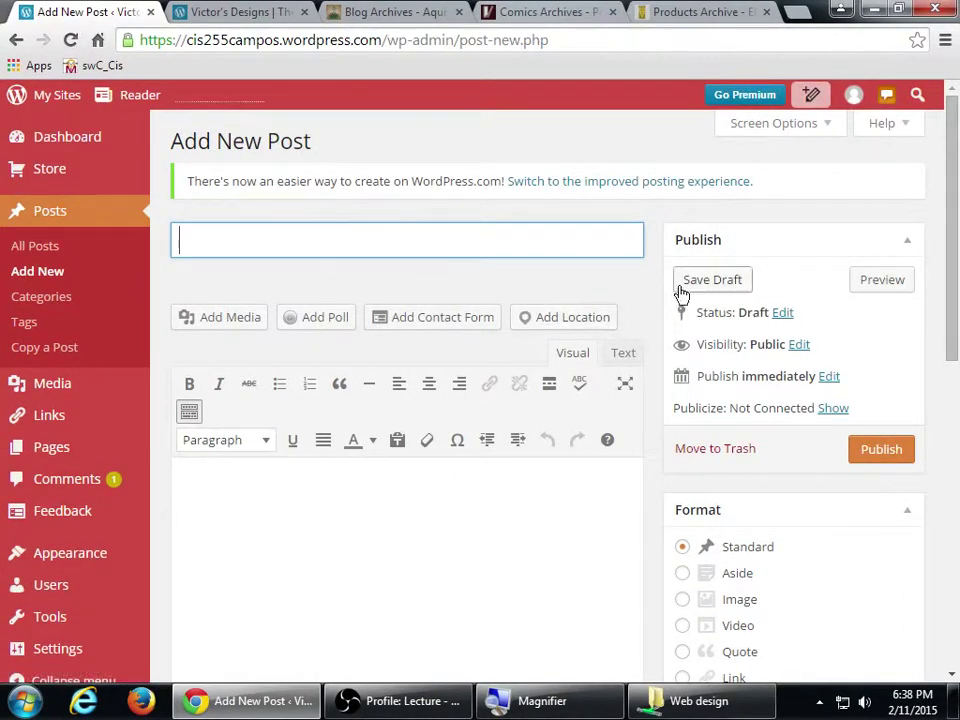
drag(952, 242, 936, 486)
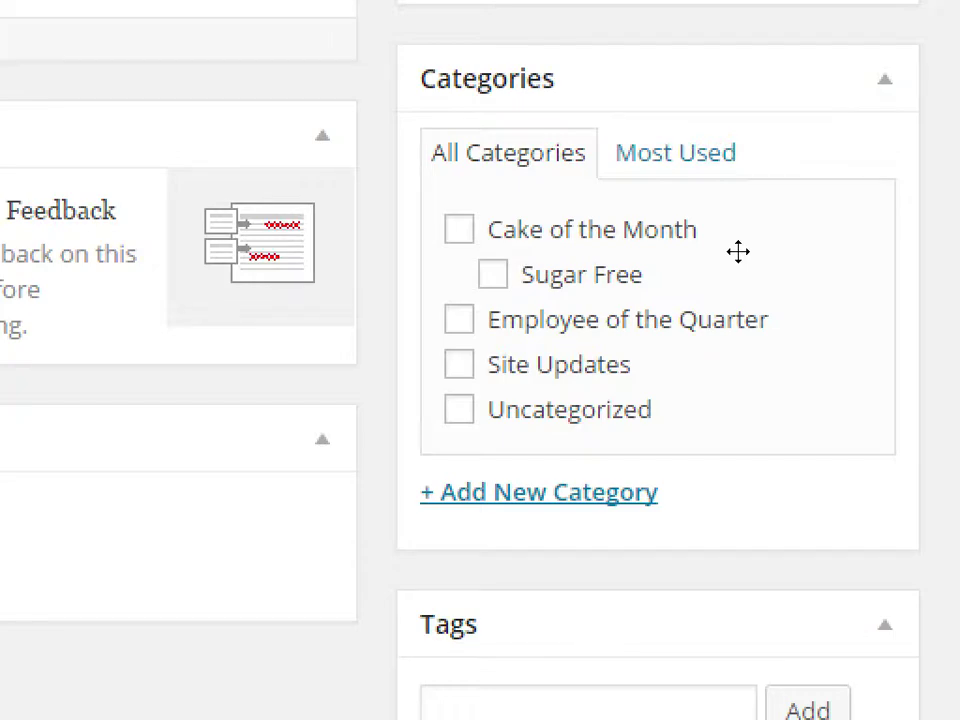
scroll(618, 265, up, 3)
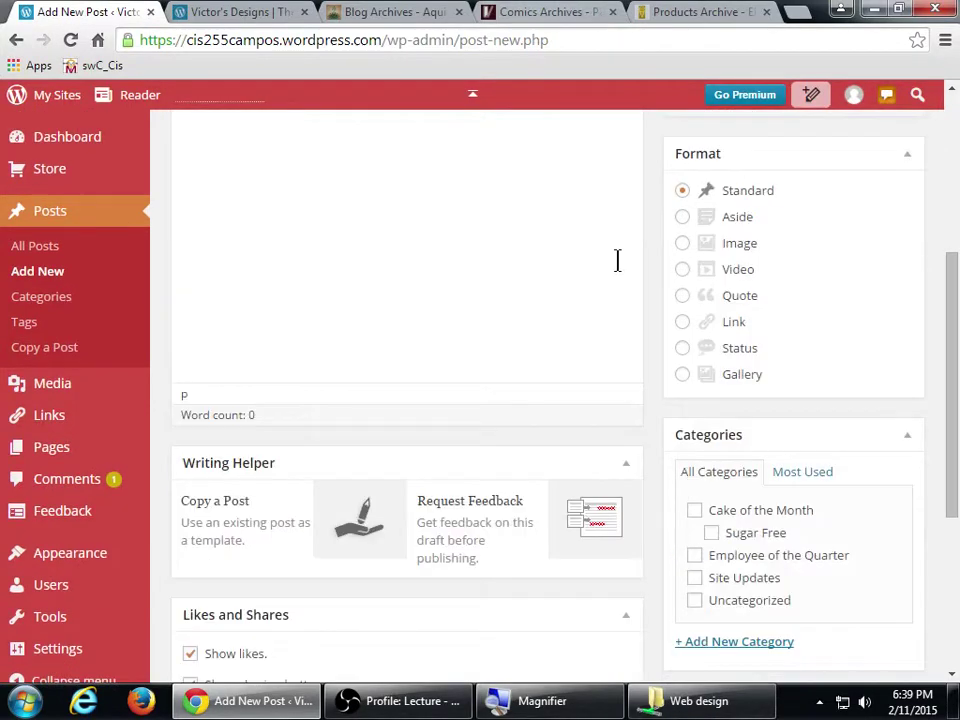
scroll(618, 260, up, 3)
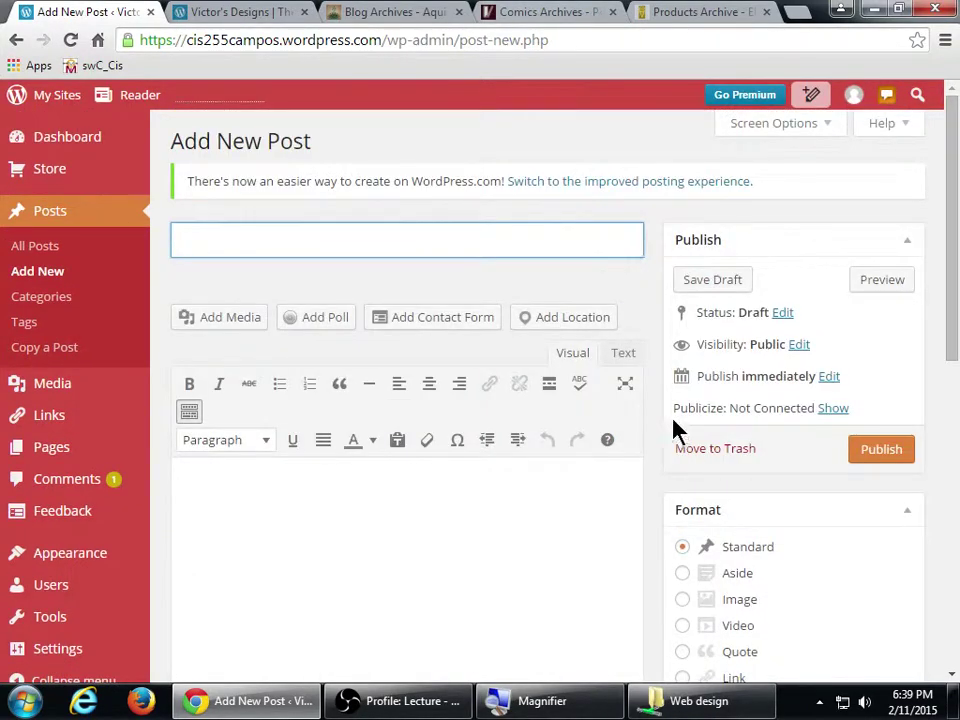
scroll(636, 379, down, 5)
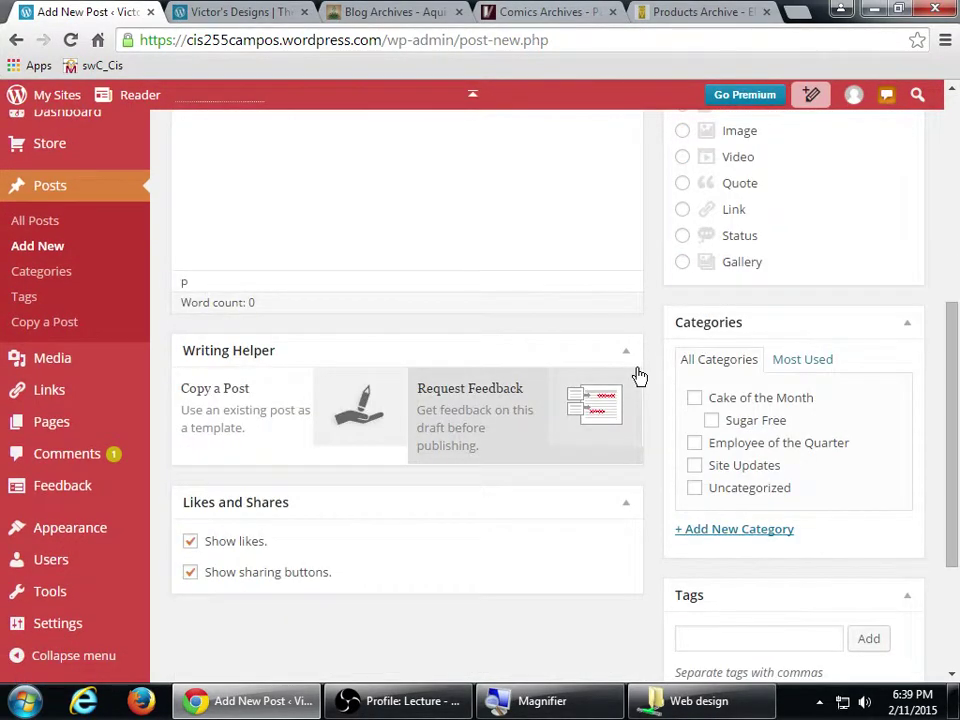
scroll(636, 376, up, 5)
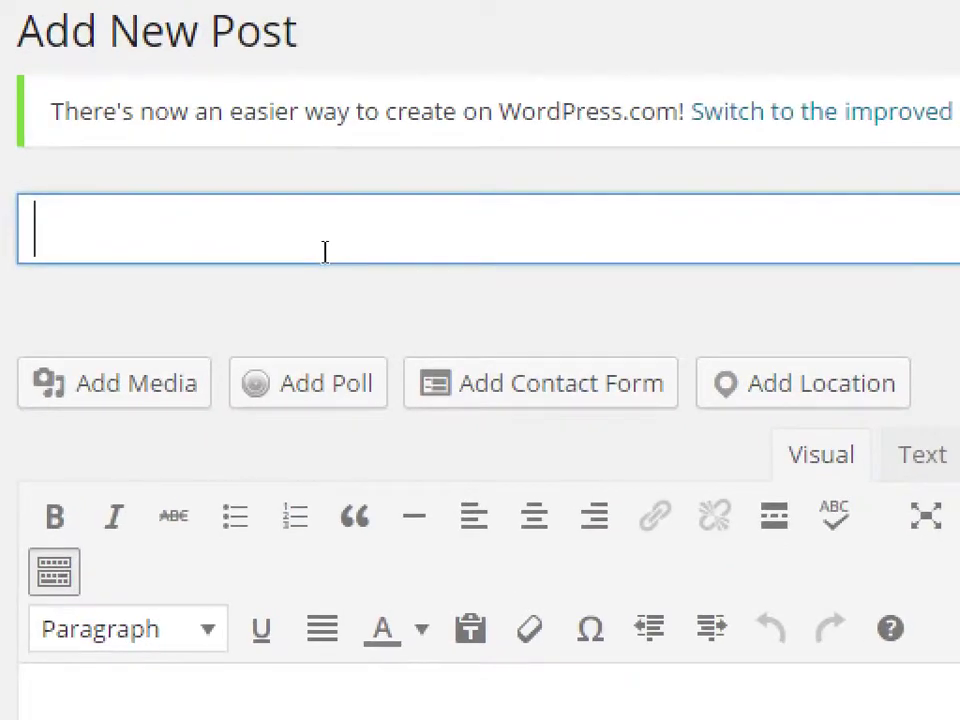
- Title the post 'Chocolate Birthday Cake' so the chocolate-birthday-cake slug is generated
text(Chocolate Bir)
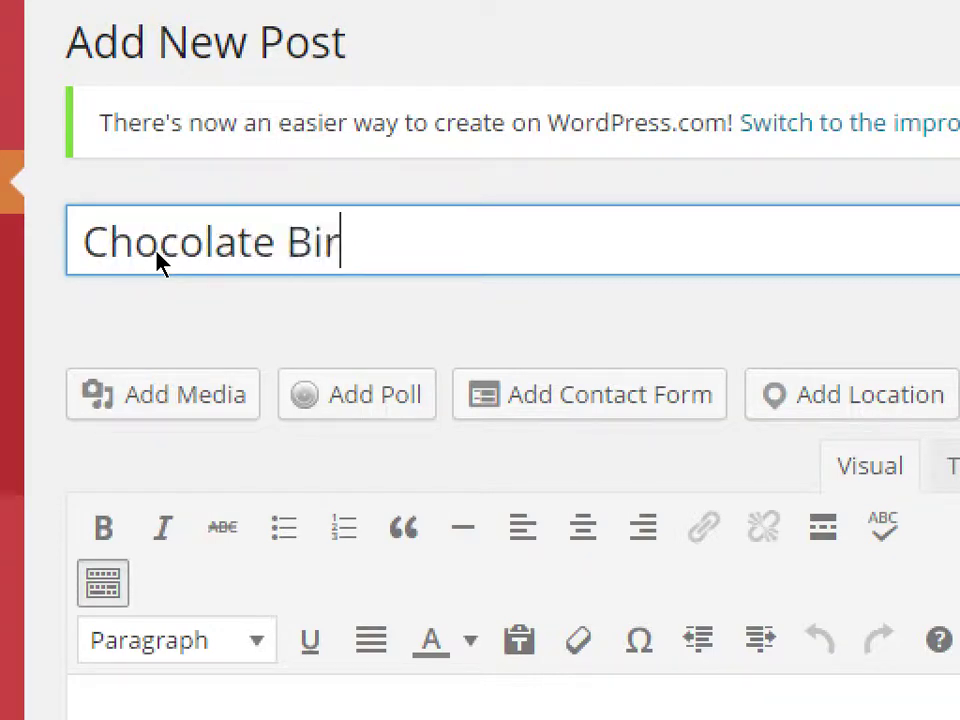
text(thday Cake)
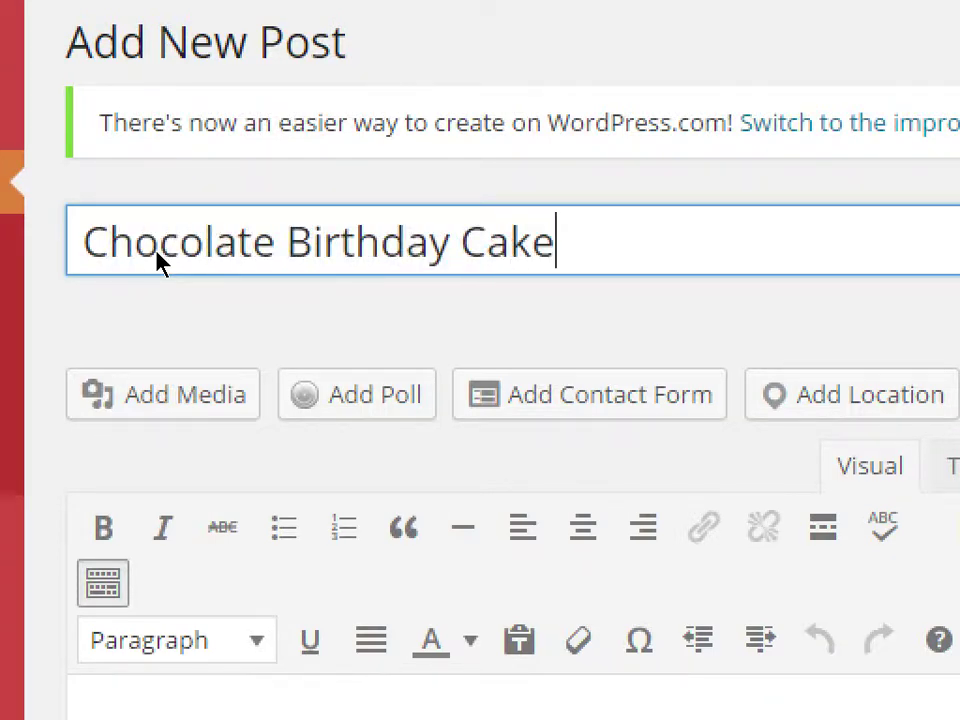
key(Tab)
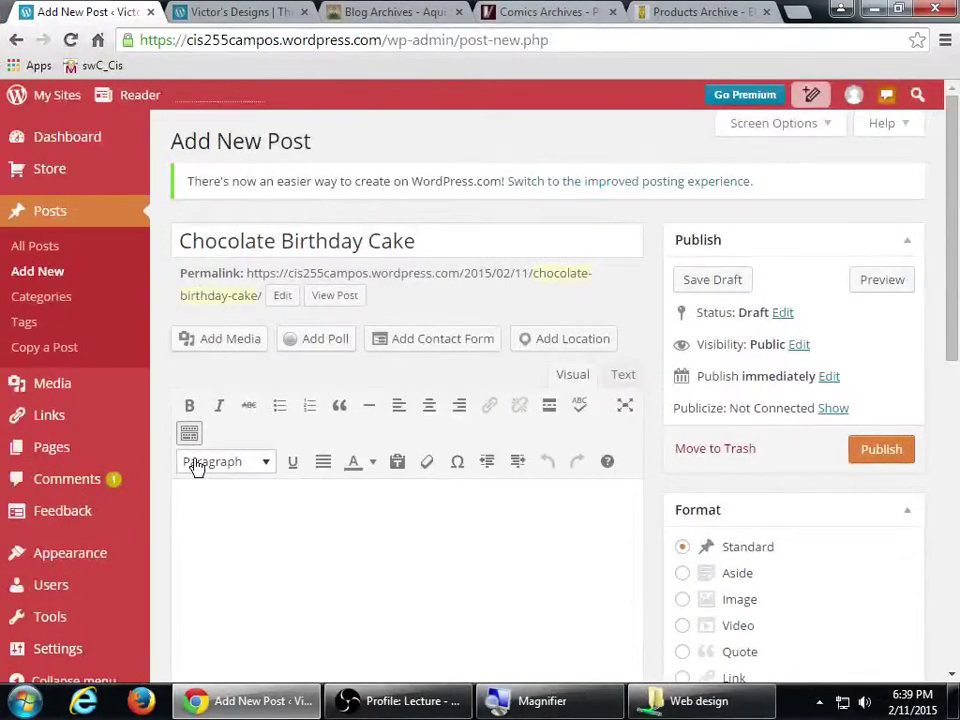
mouse_move(123, 578)
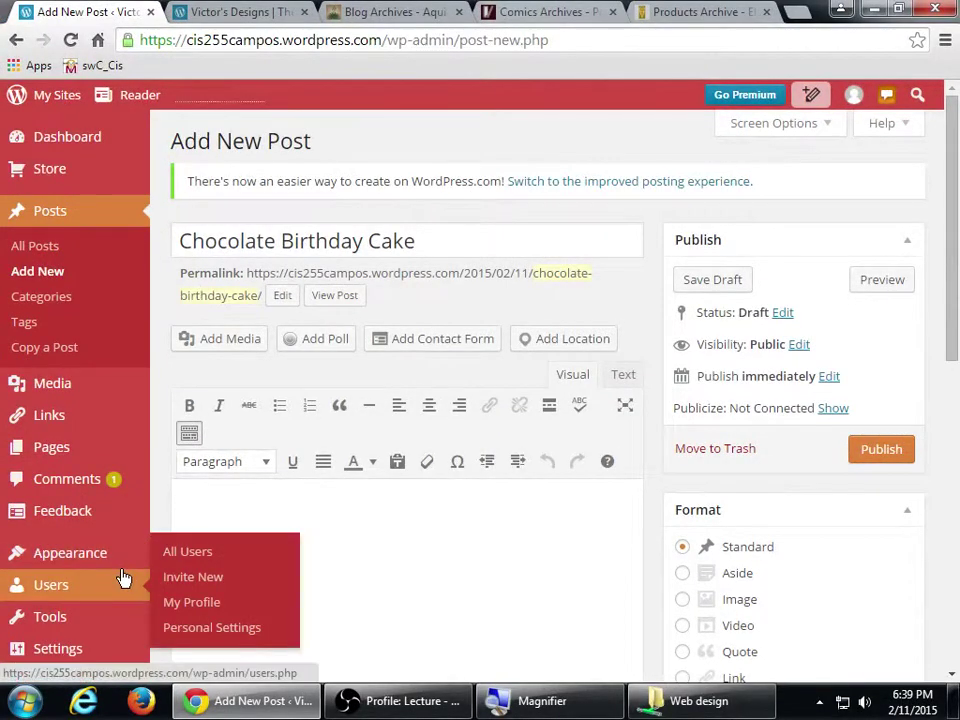
scroll(118, 590, down, 1)
mouse_move(116, 623)
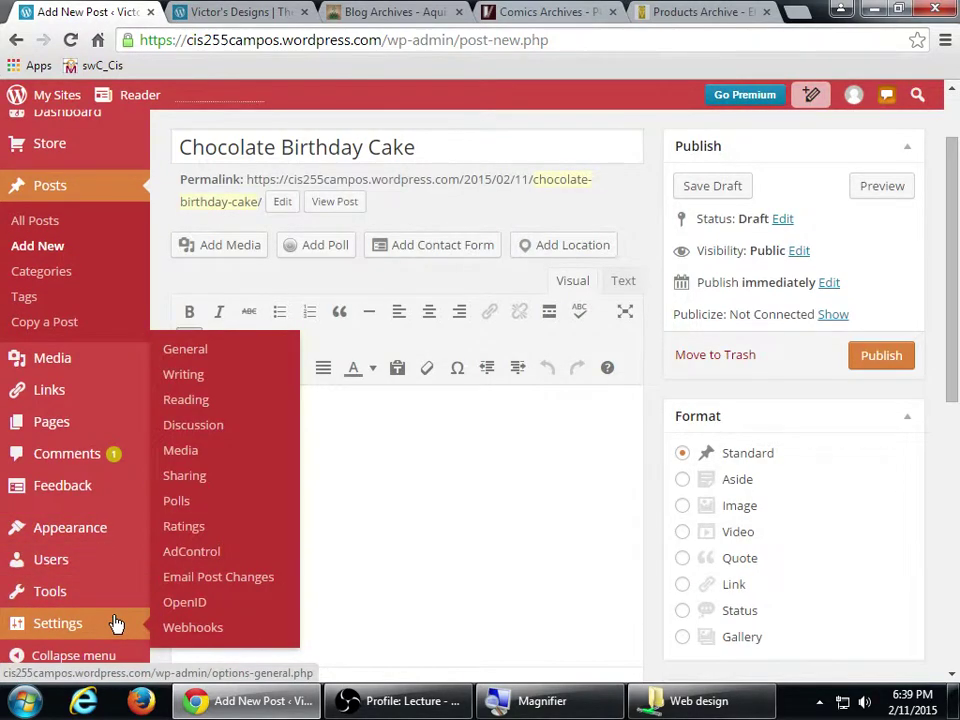
click(456, 151)
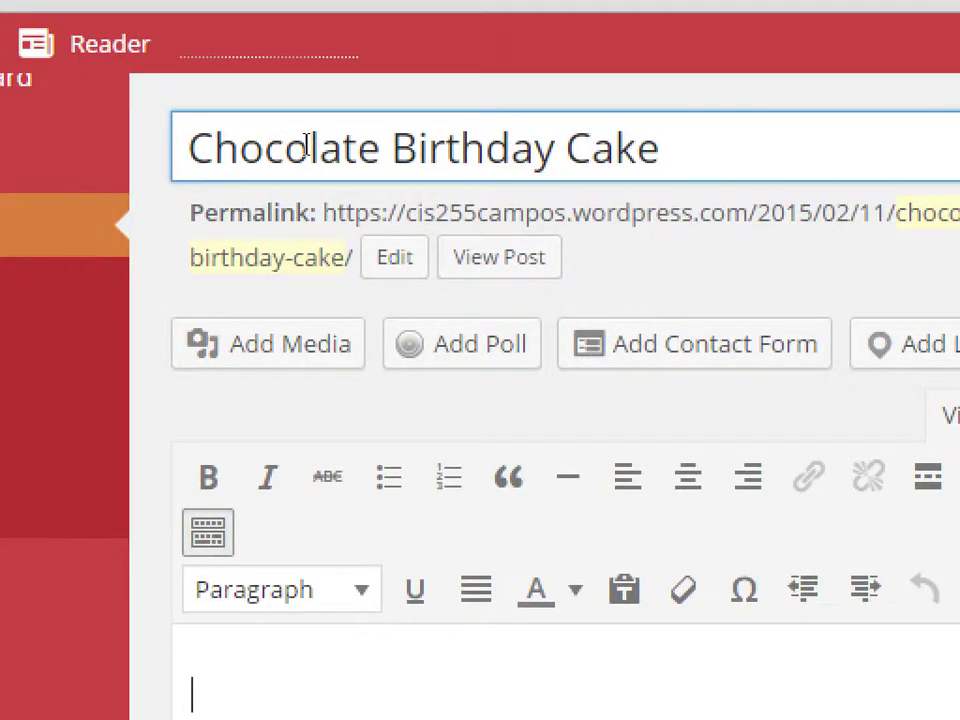
- Tick the 'Cake of the Month' category for the Chocolate Birthday Cake draft
scroll(952, 640, down, 4)
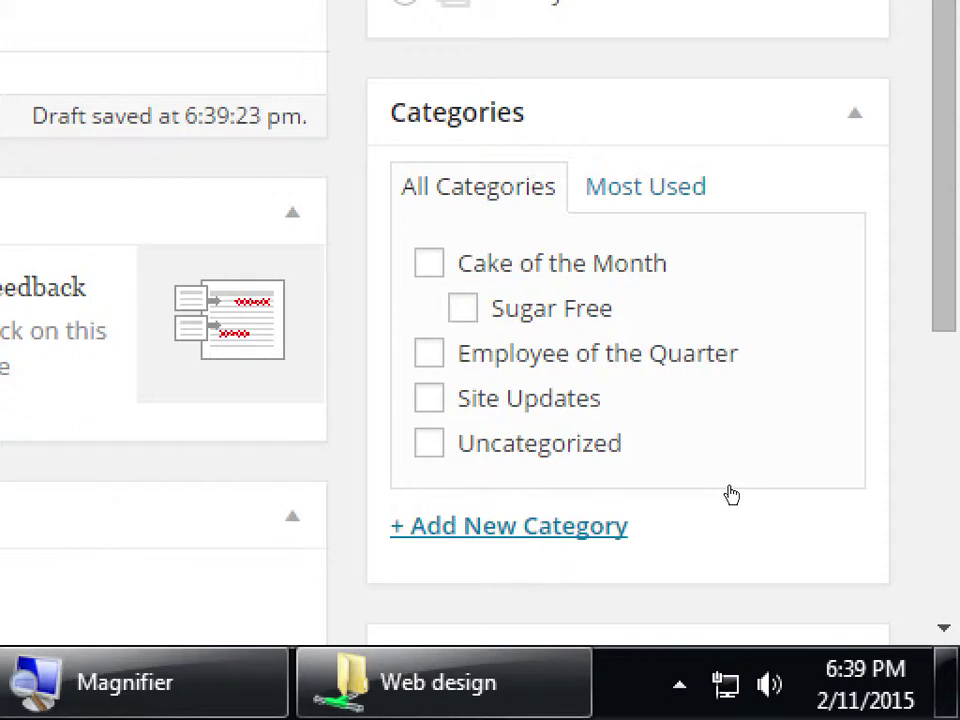
key(space)
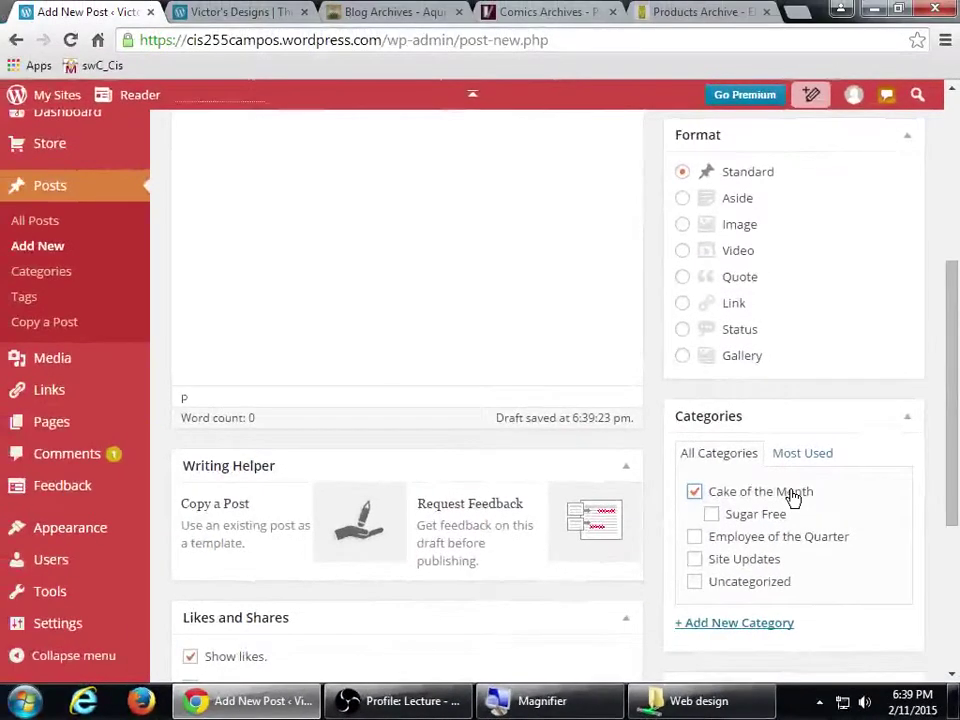
scroll(677, 437, up, 3)
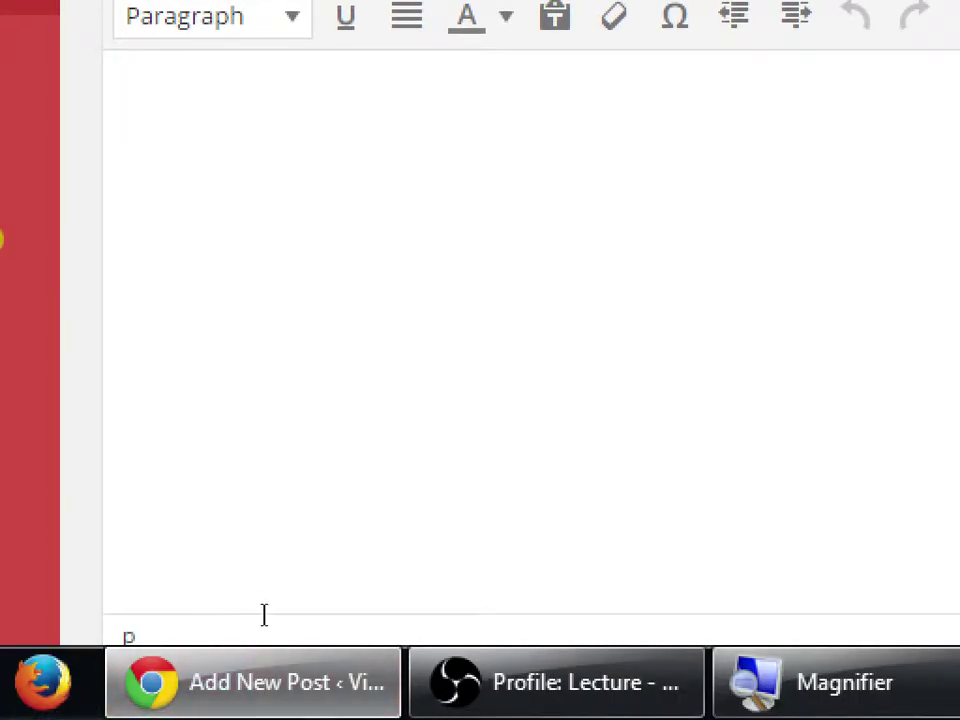
- Replace the placeholder post body with 'It was the best of times'
text(sdfsdf)
scroll(264, 614, down, 2)
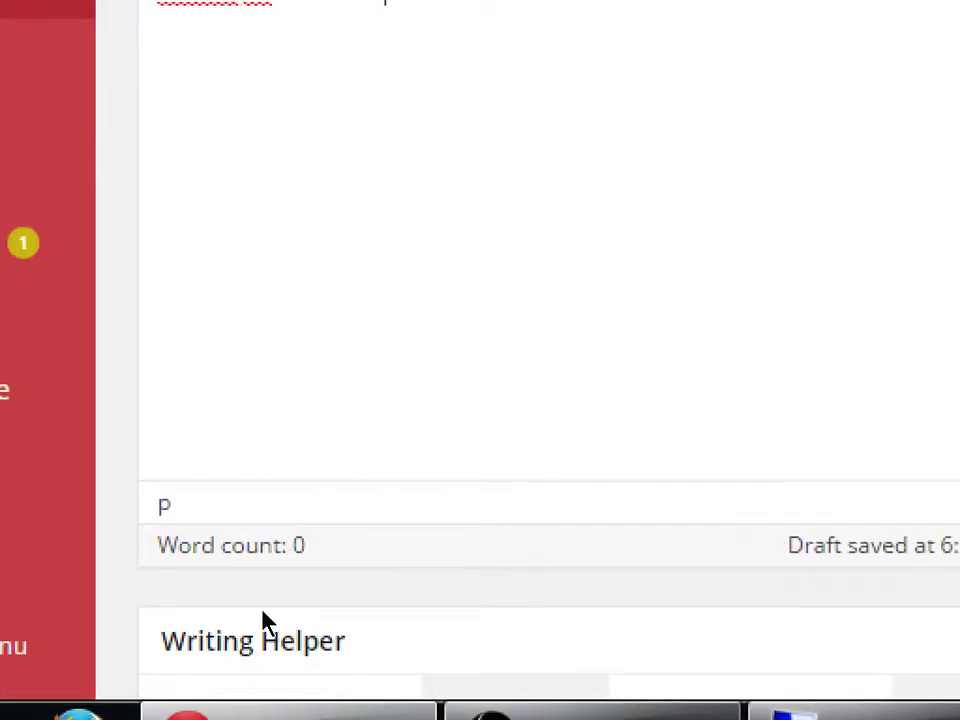
key(super+minus)
key(ctrl+a)
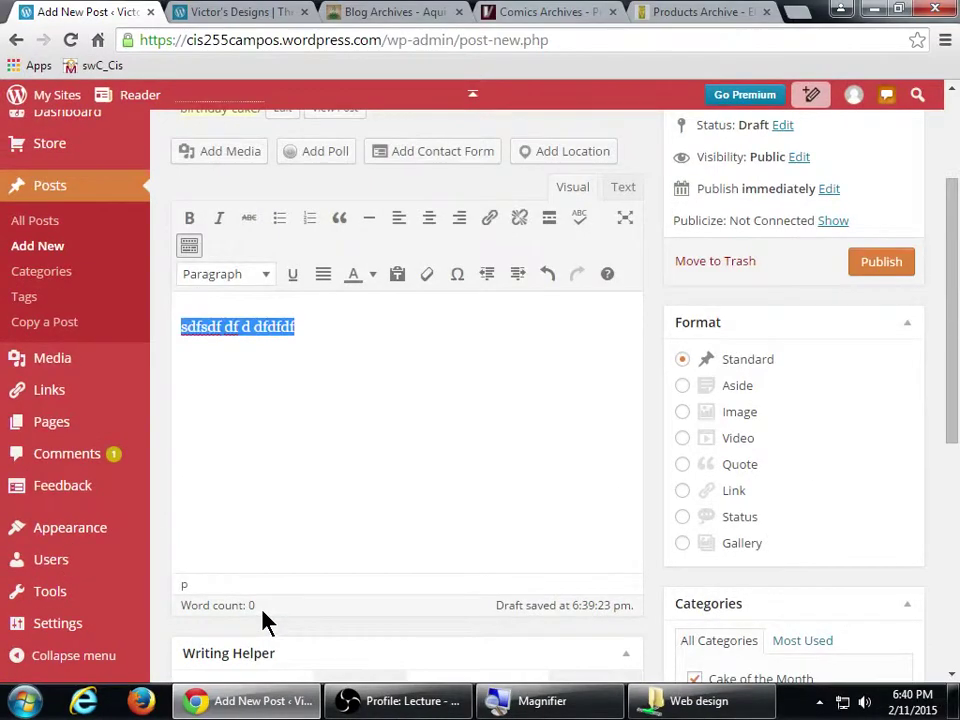
text(It was the best )
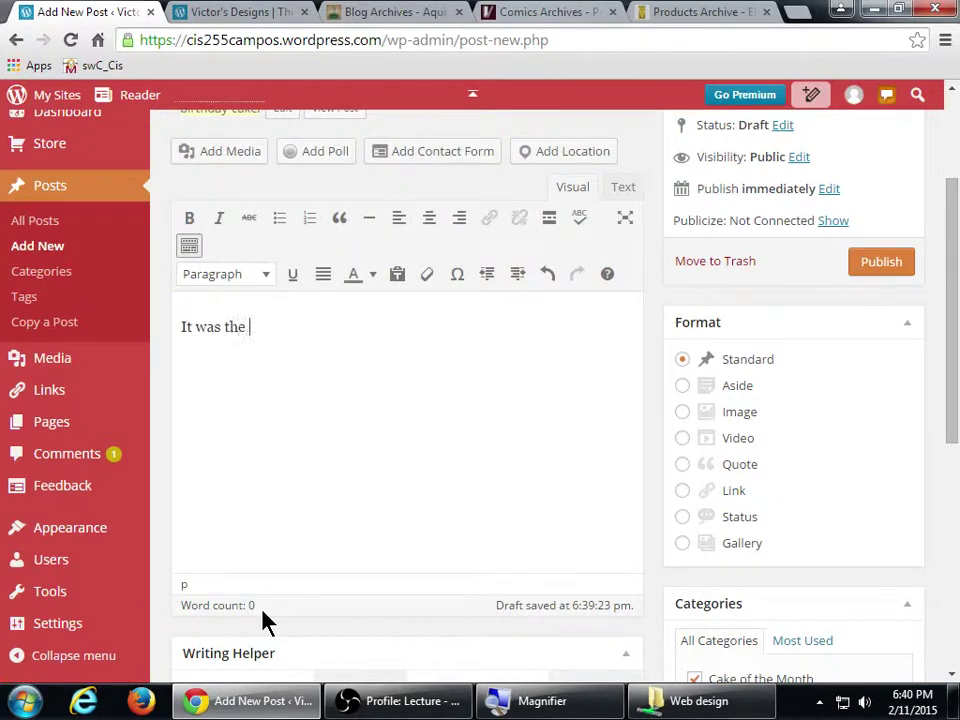
text(of times)
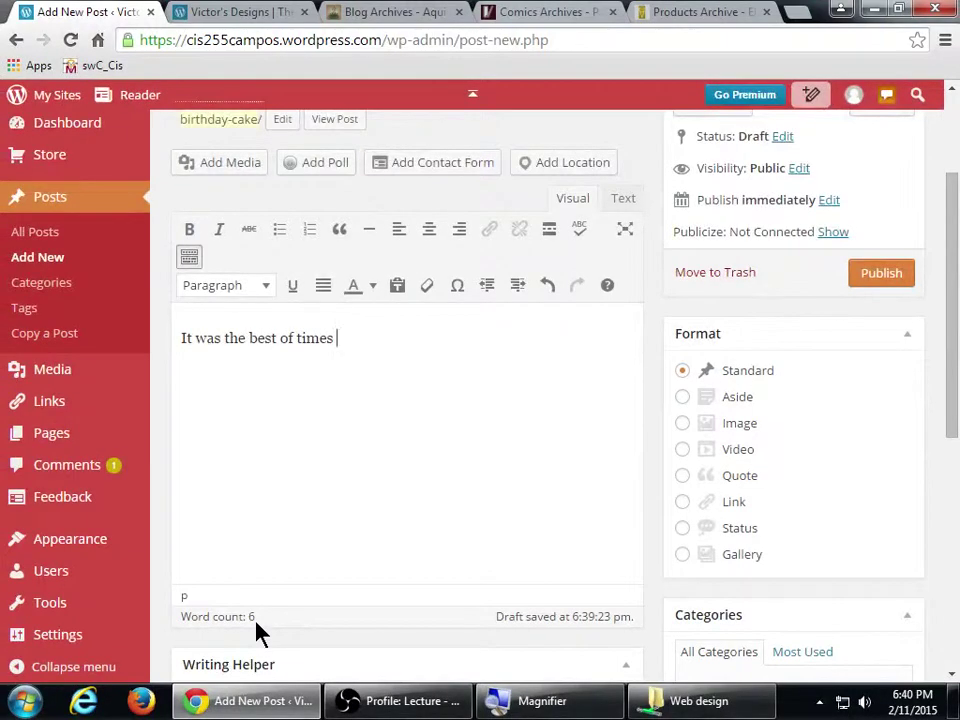
- Overwrite the body with 'This classic recipe is based on Grandma's old recipe.'
scroll(257, 630, up, 2)
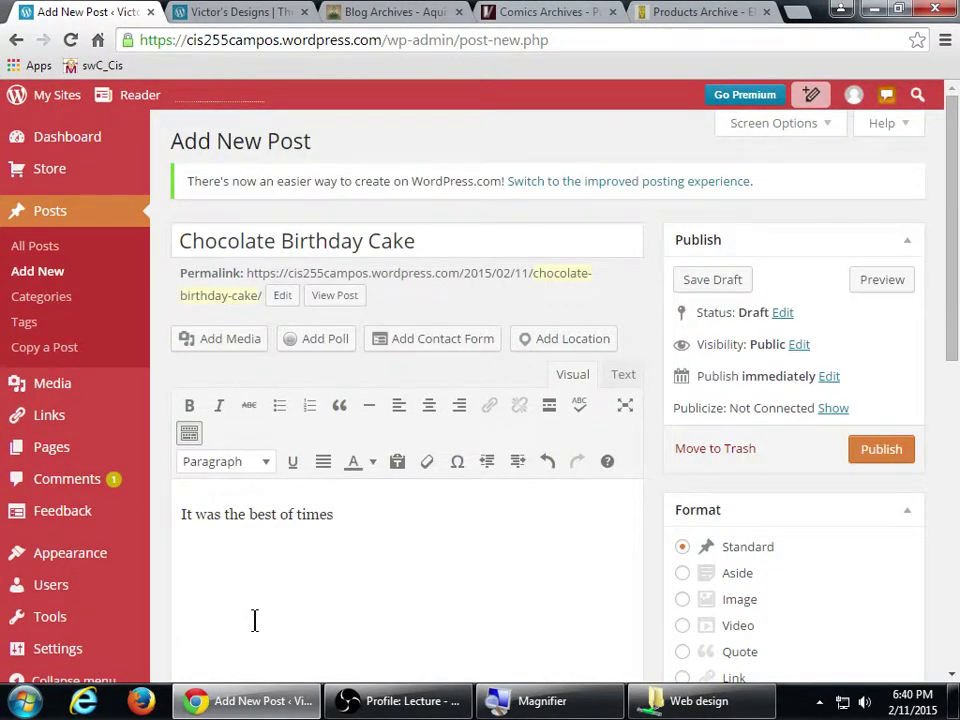
key(ctrl+a)
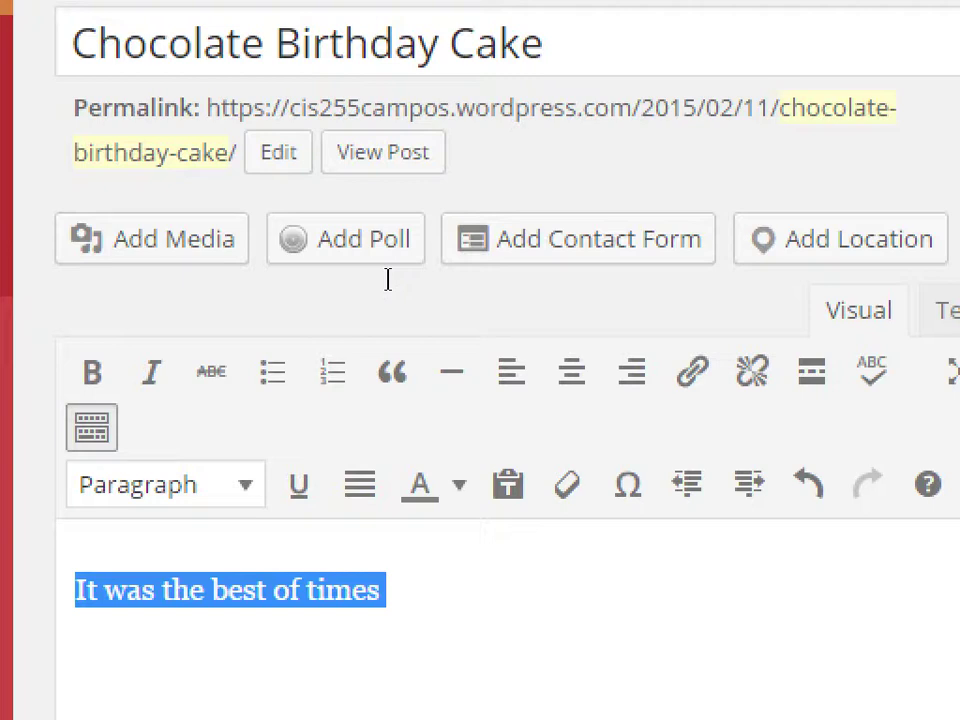
text(T)
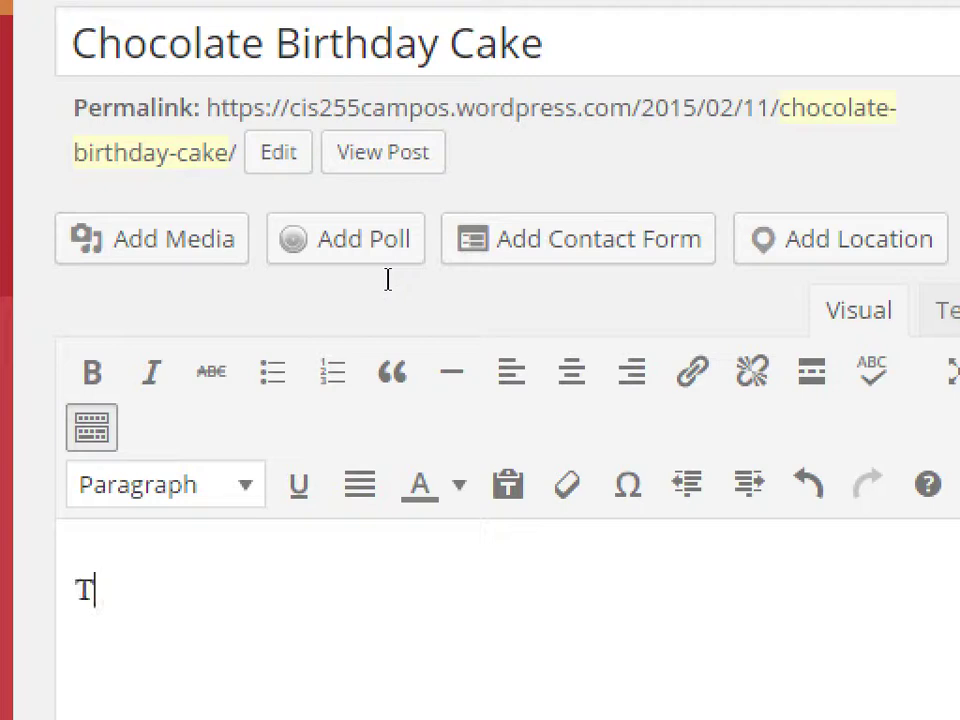
text(his classic recipe is based on Grandma's old)
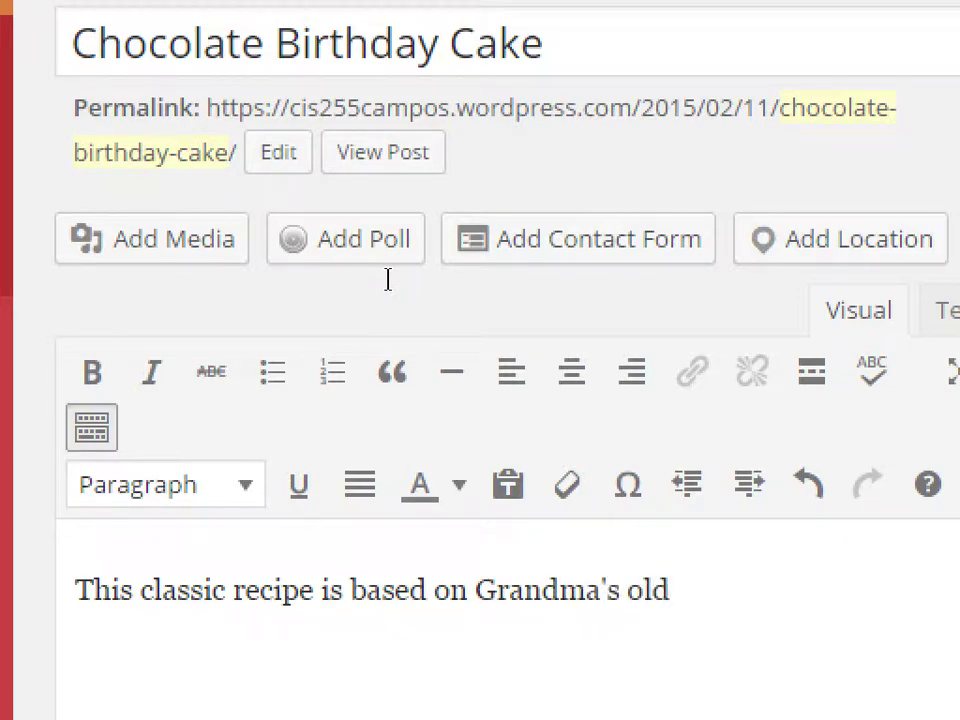
text( recipe.)
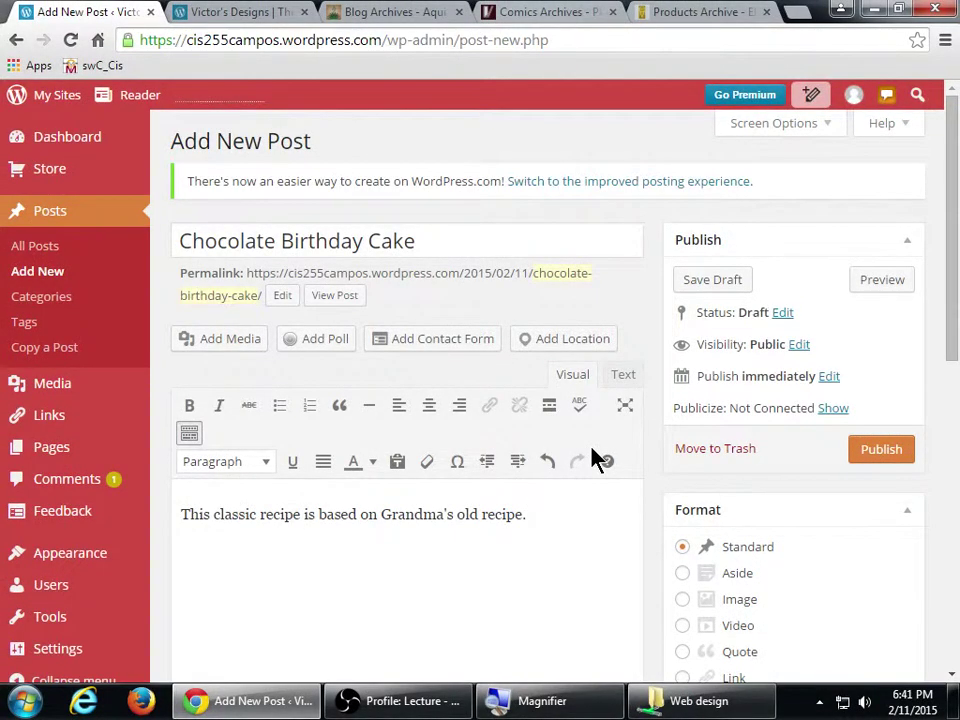
- Insert jellyfish.jpg from the Media Library below the recipe sentence
click(236, 342)
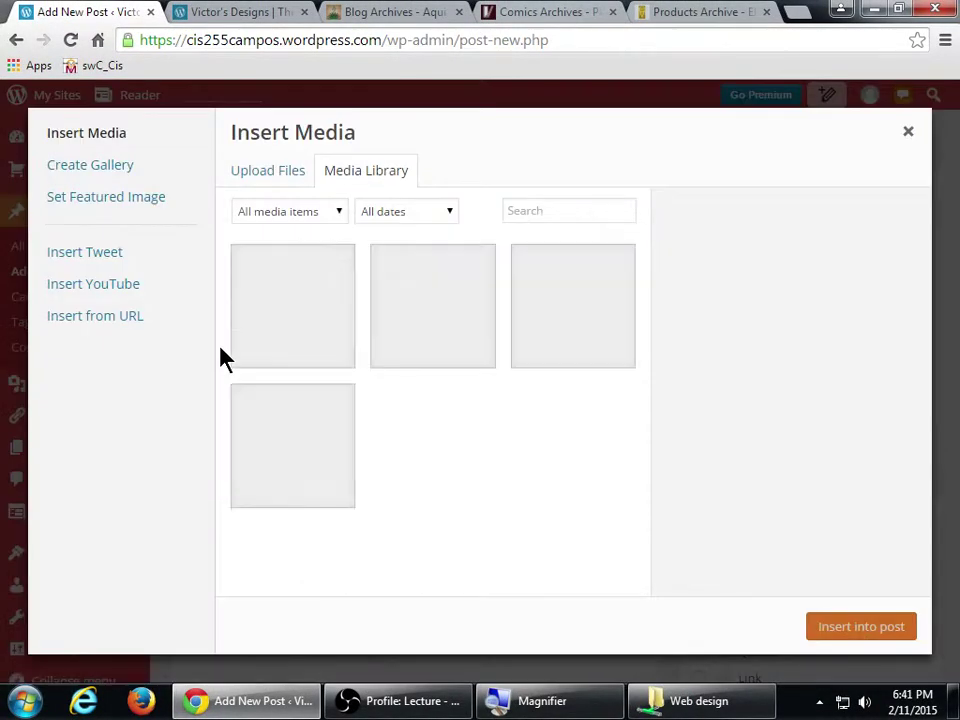
click(317, 429)
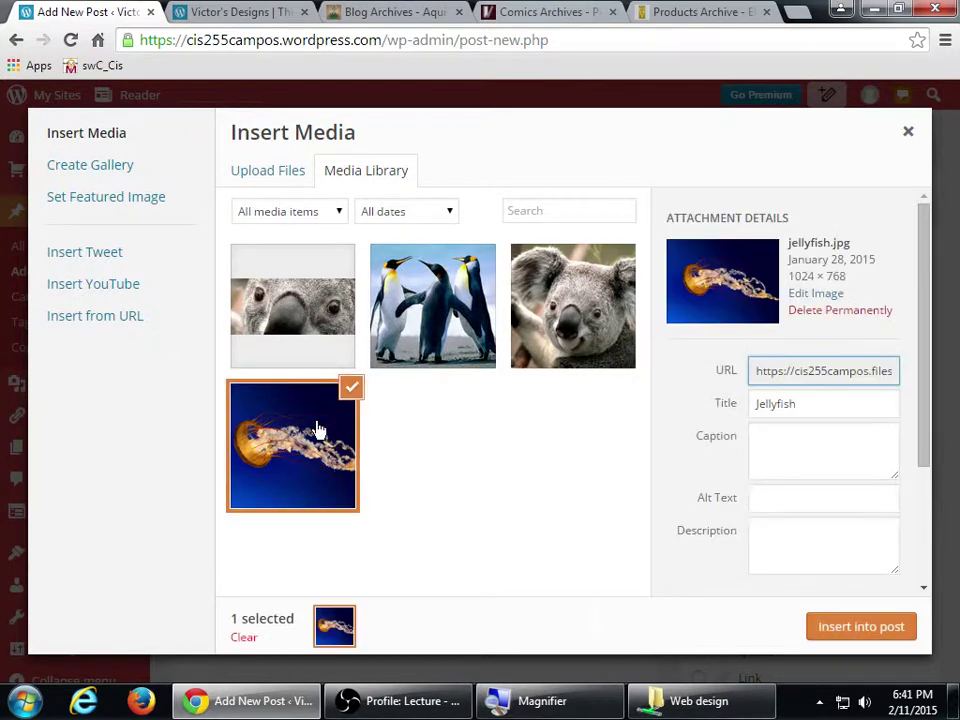
click(879, 624)
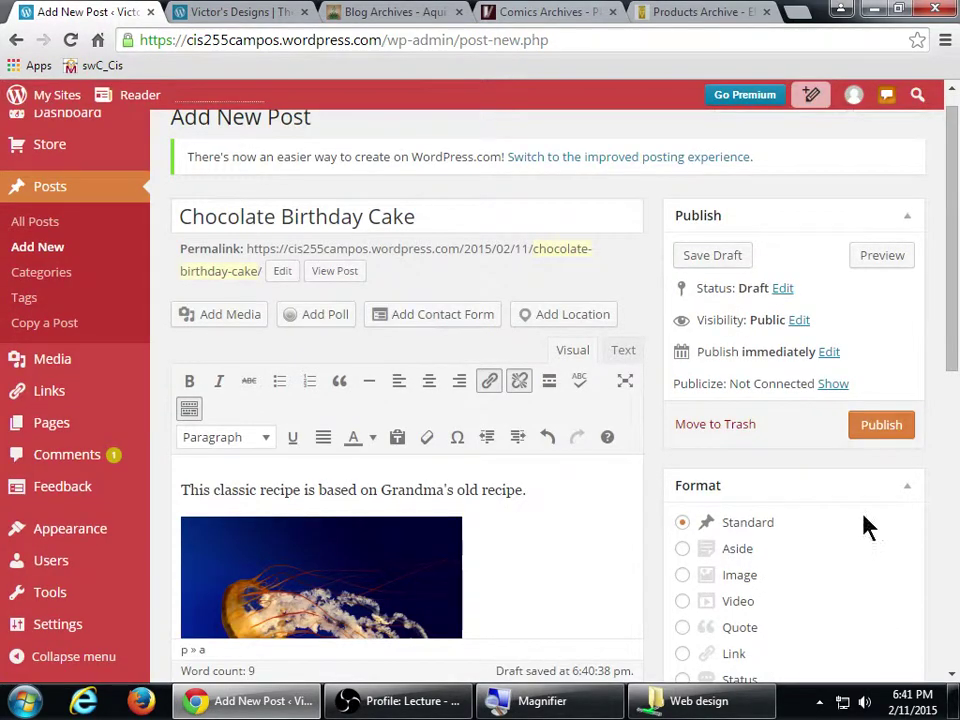
drag(951, 369, 930, 332)
- Open and close the editor's Screen Options panel
click(780, 145)
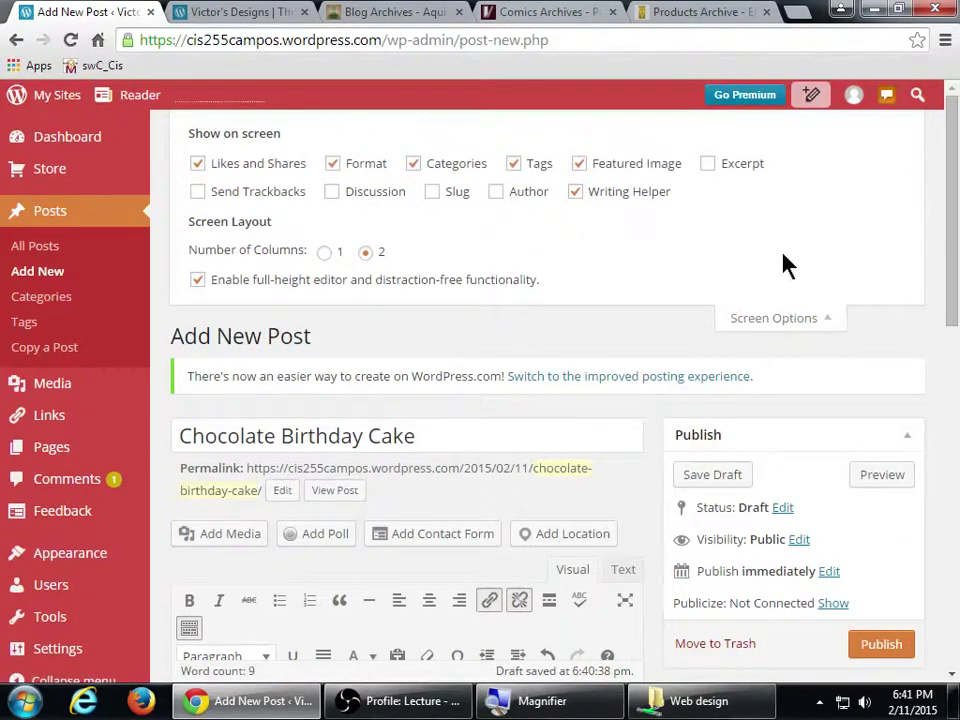
click(767, 322)
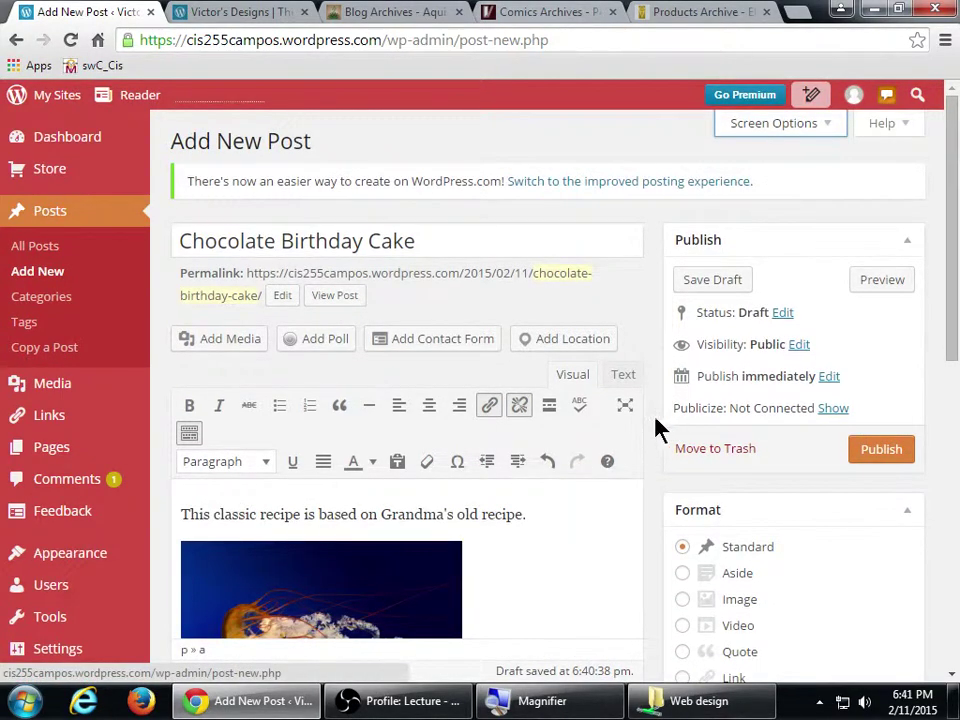
key(super+plus)
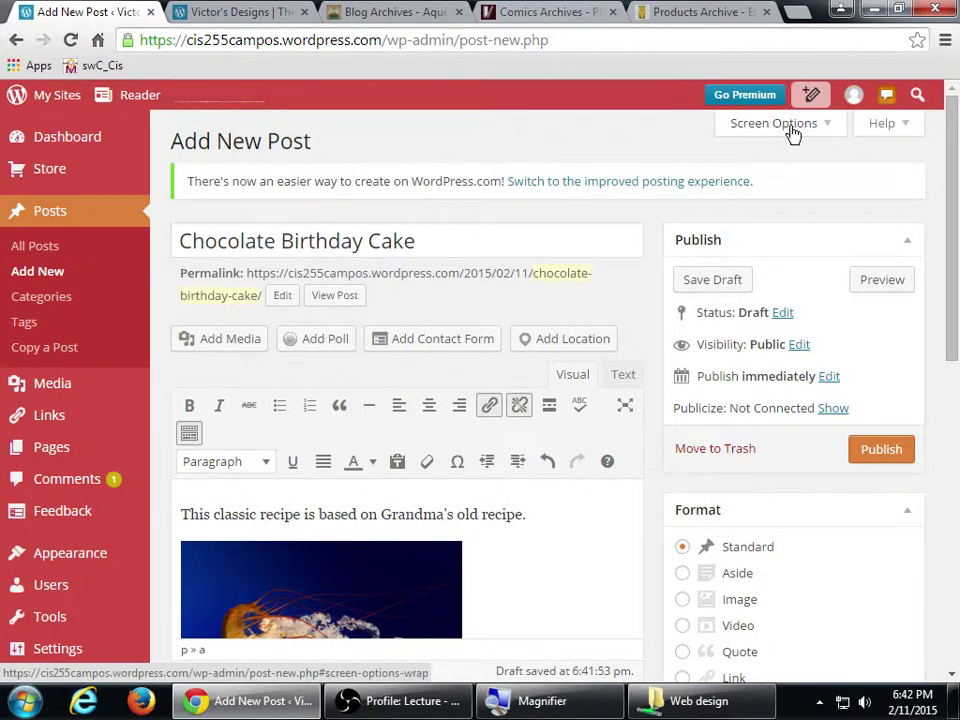
- Enable the Discussion box via Screen Options and toggle Allow comments off, then back on
click(793, 132)
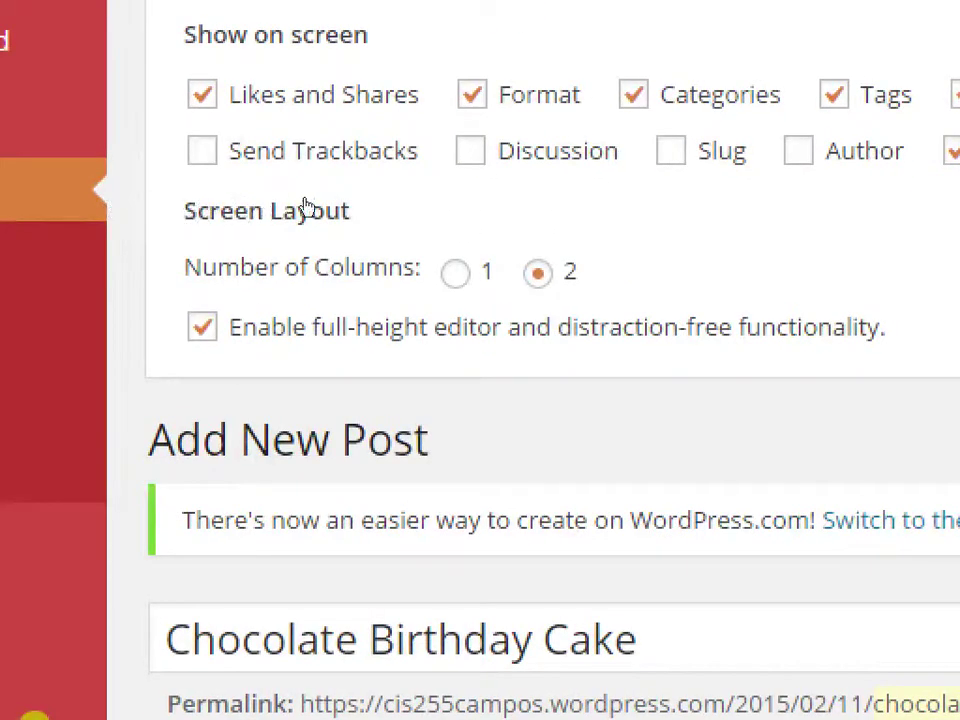
click(331, 191)
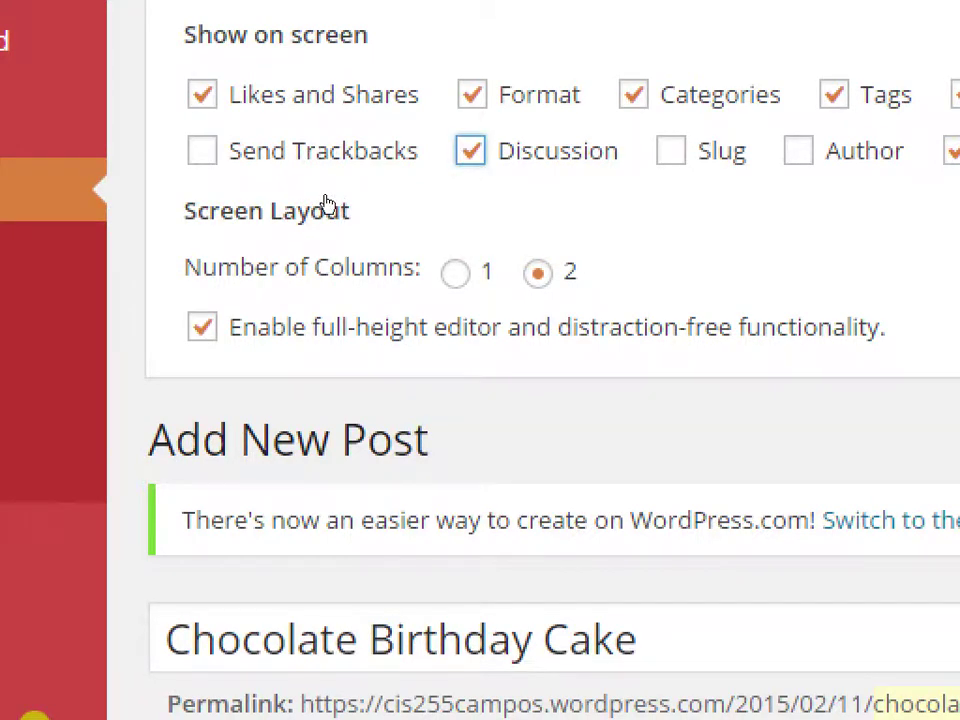
scroll(334, 304, down, 15)
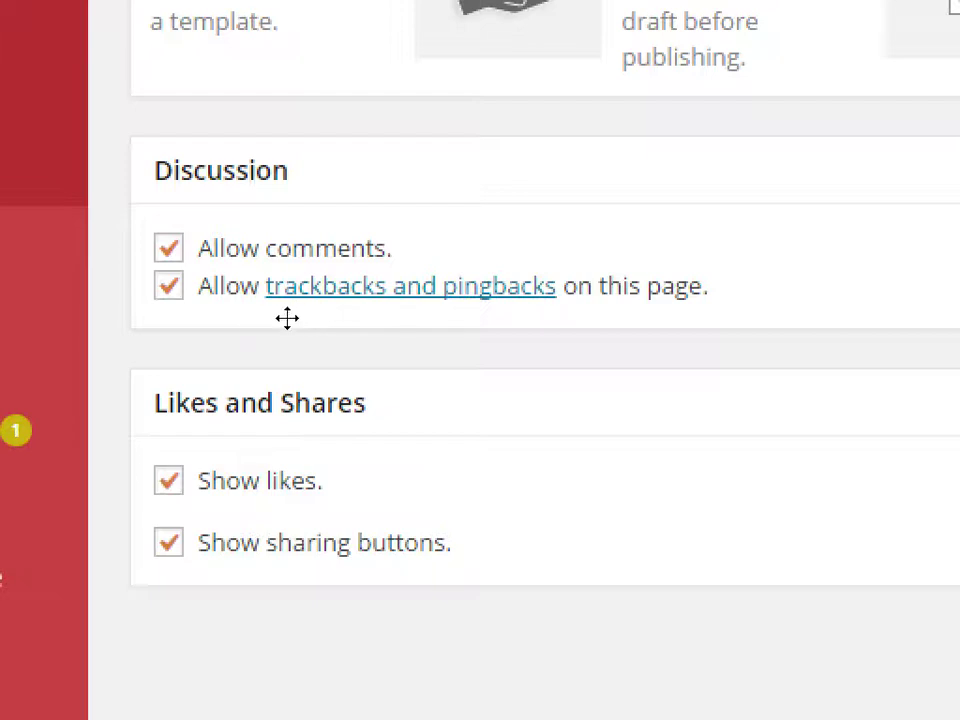
key(space)
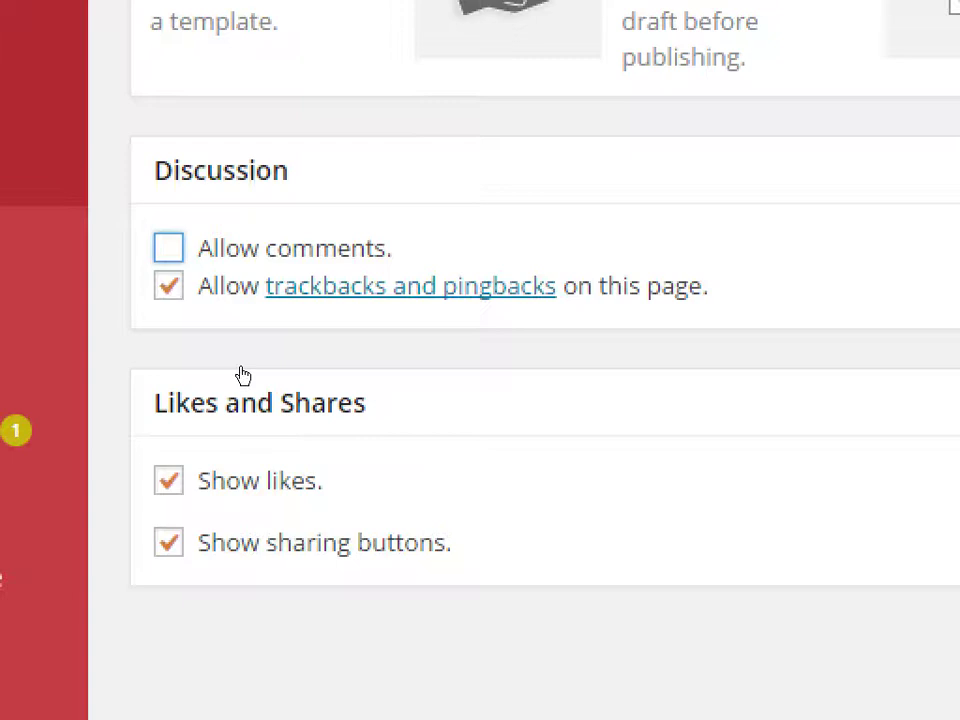
key(space)
key(space)
key(space)
key(space)
key(space)
key(space)
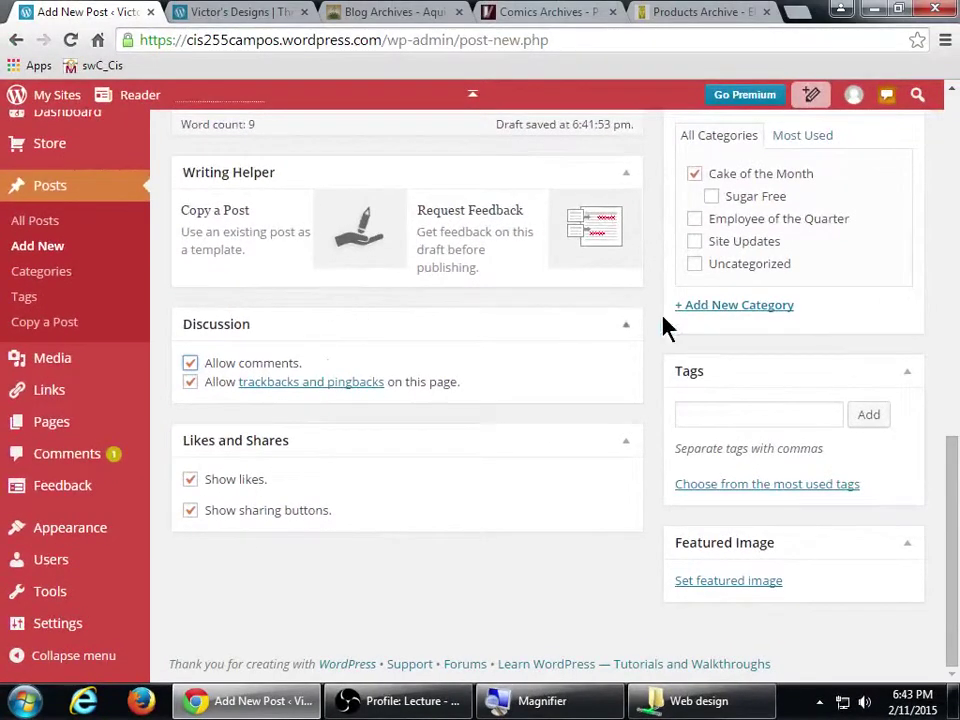
- Bring the Tags box into view, then select the word Grandma's in the post body
scroll(662, 311, up, 10)
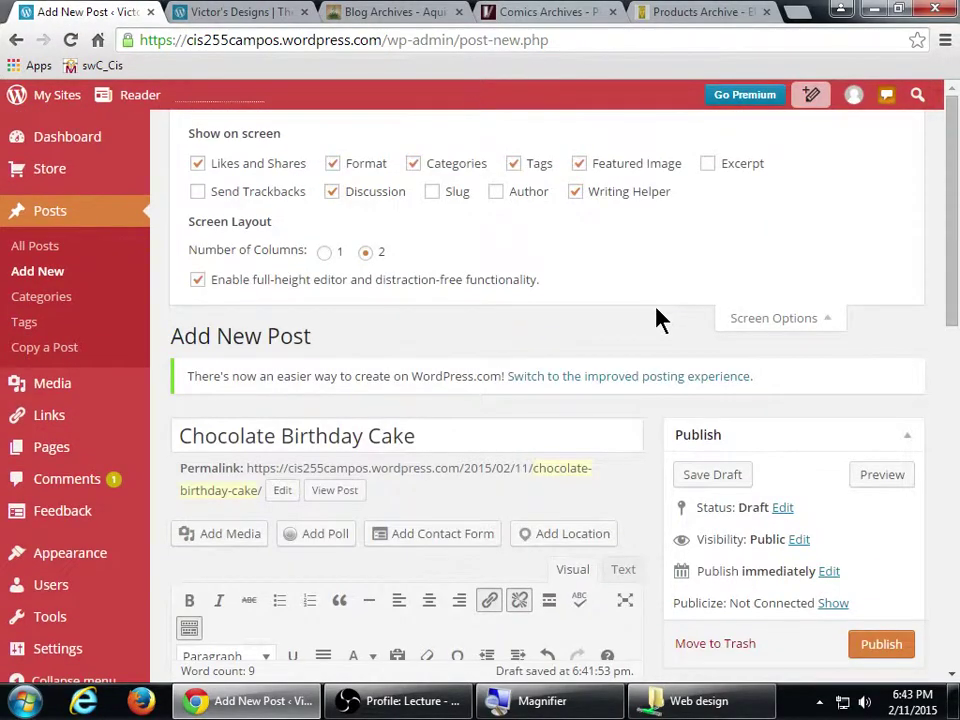
scroll(656, 317, down, 3)
scroll(626, 313, down, 2)
scroll(697, 373, down, 3)
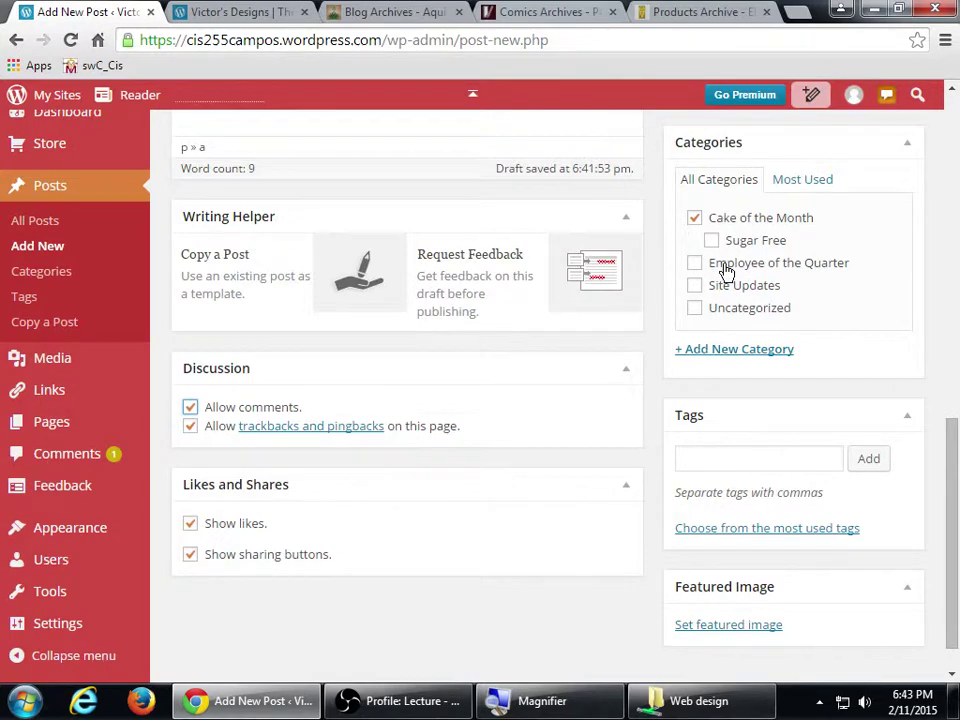
key(super)
key(super+plus)
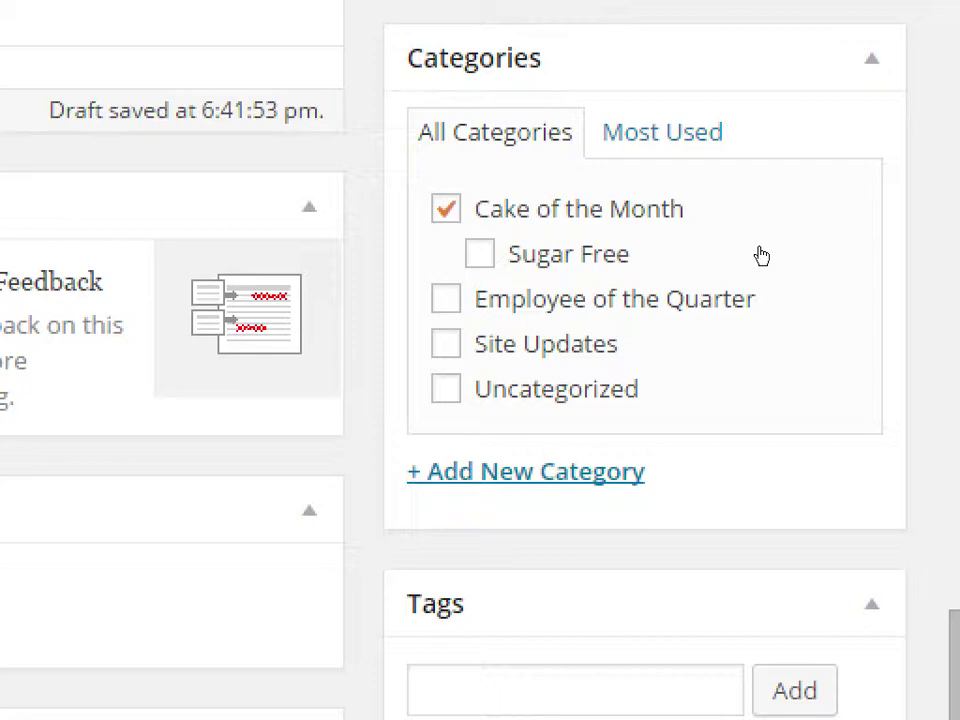
key(super)
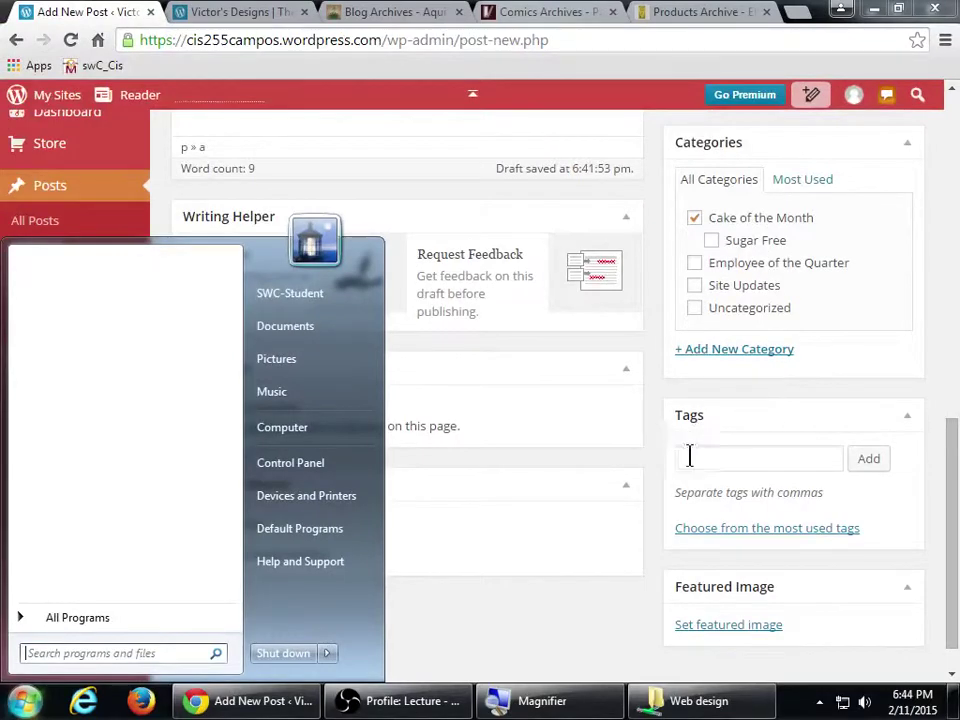
click(658, 467)
click(708, 455)
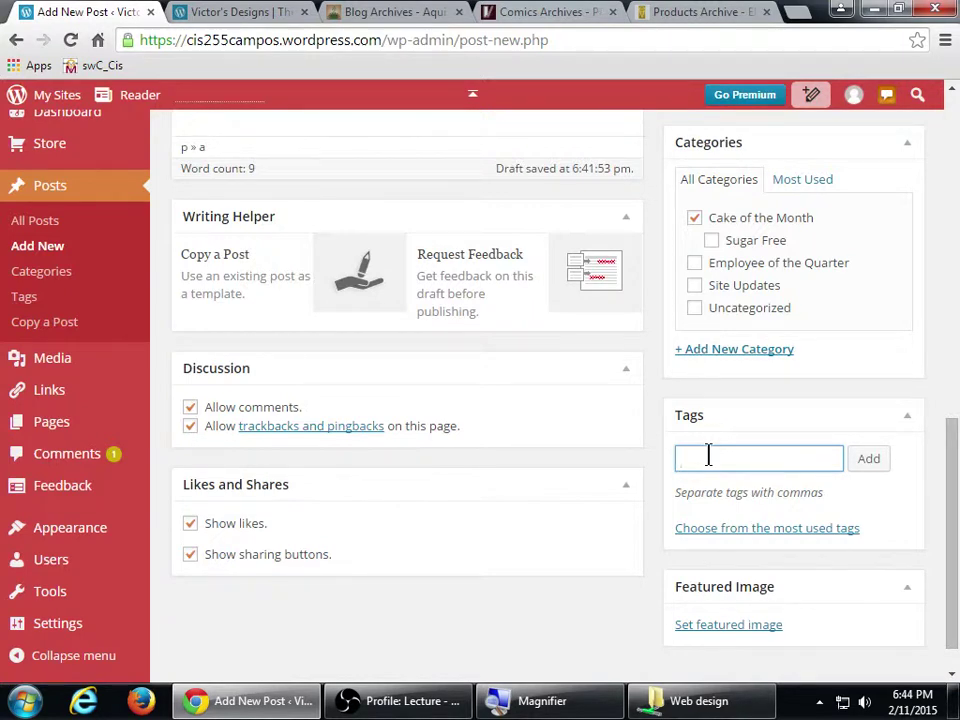
scroll(664, 420, up, 1)
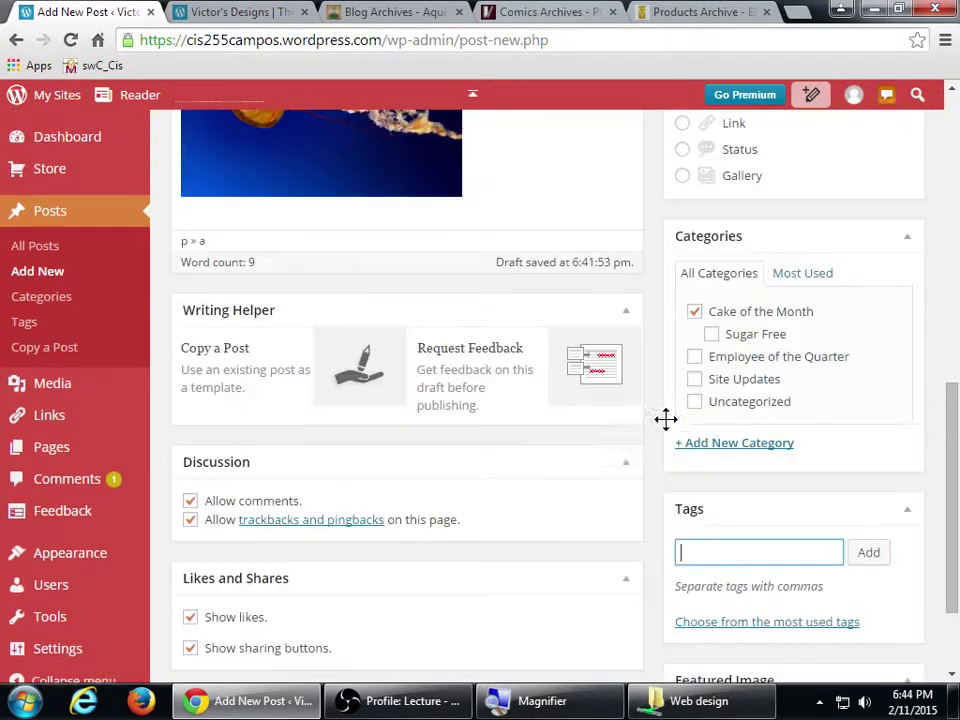
scroll(668, 432, up, 4)
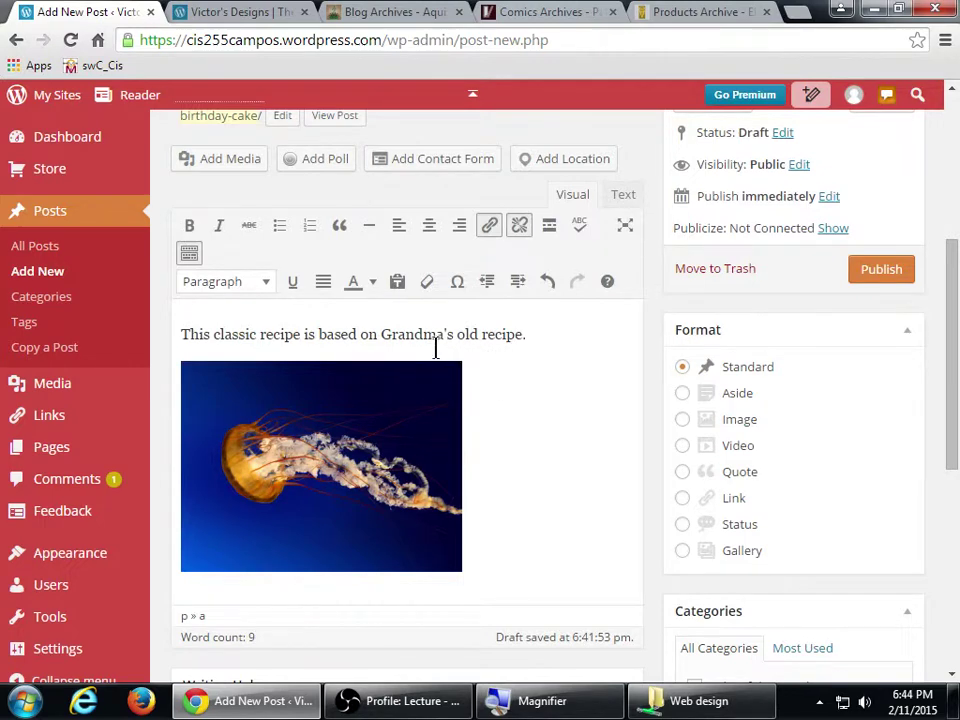
double_click(429, 340)
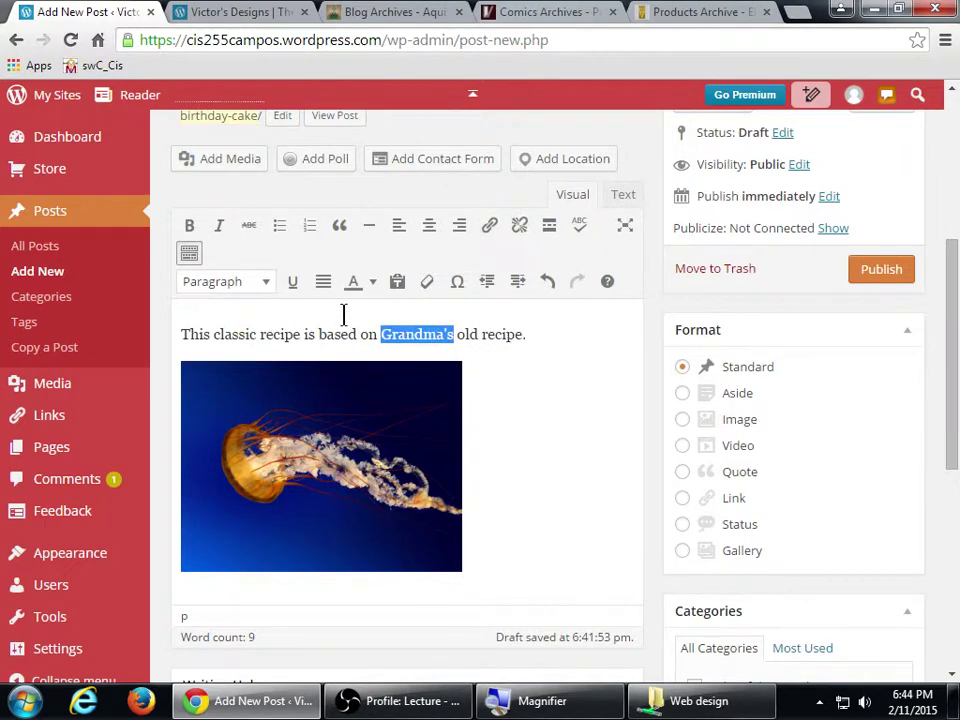
- Add 'grandma' as a tag on the post
scroll(480, 460, down, 4)
scroll(680, 500, down, 1)
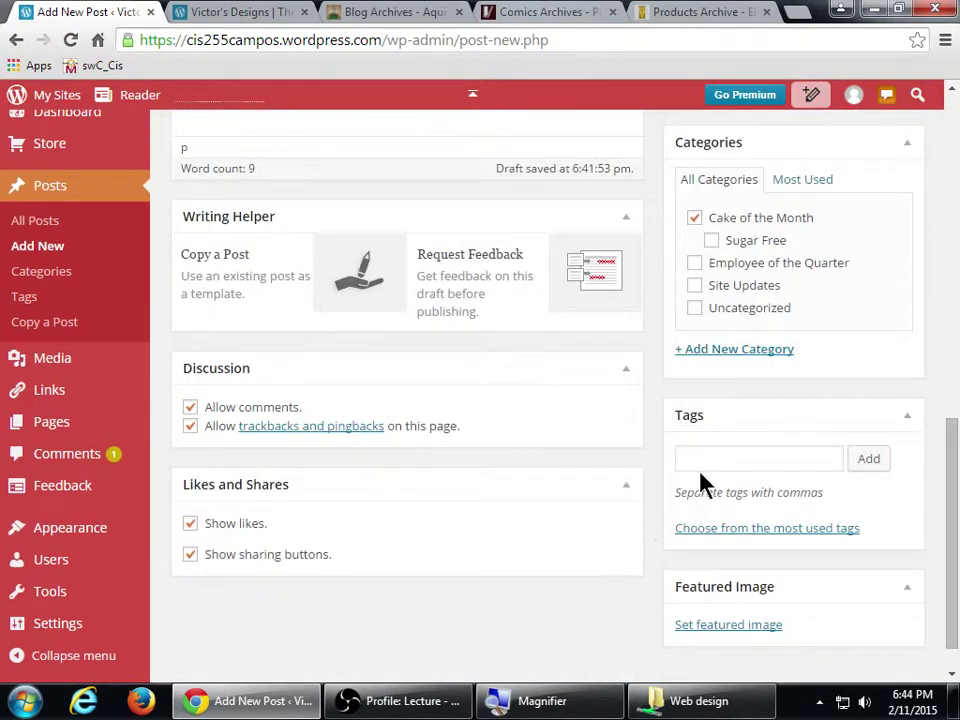
click(708, 464)
text(gran)
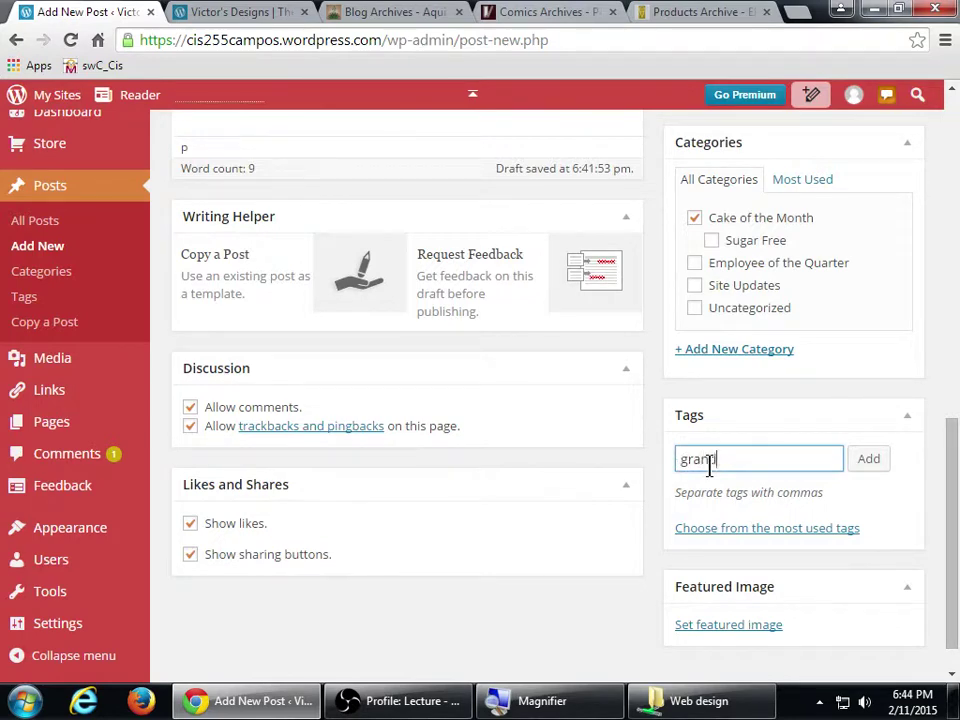
text(dma)
click(870, 461)
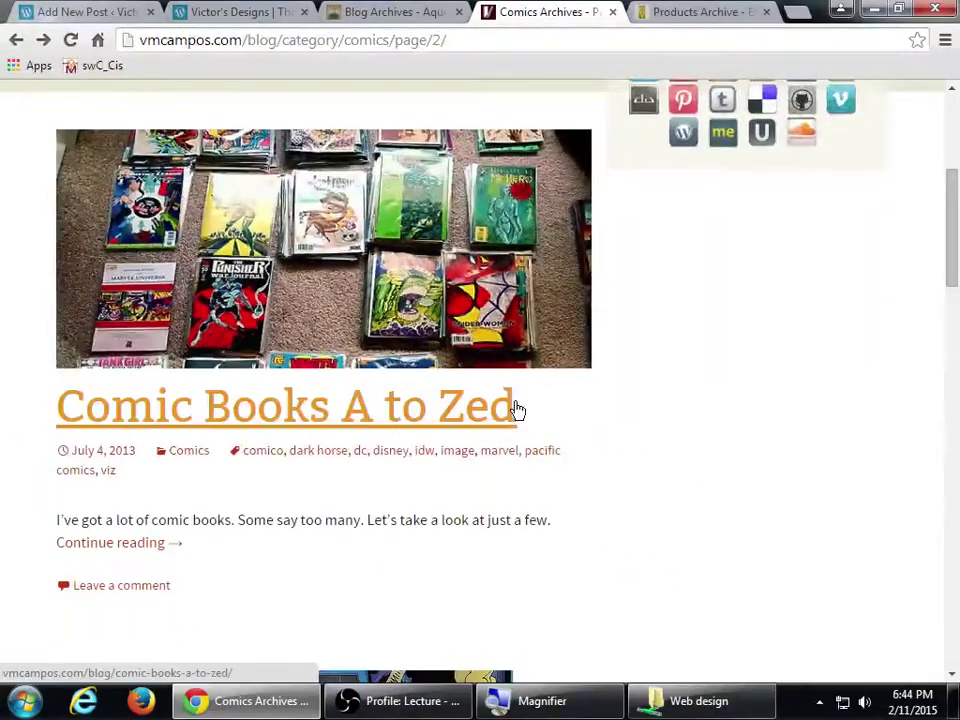
- Open the marvel tag archive from a post's tag link on the vmcampos blog
click(505, 461)
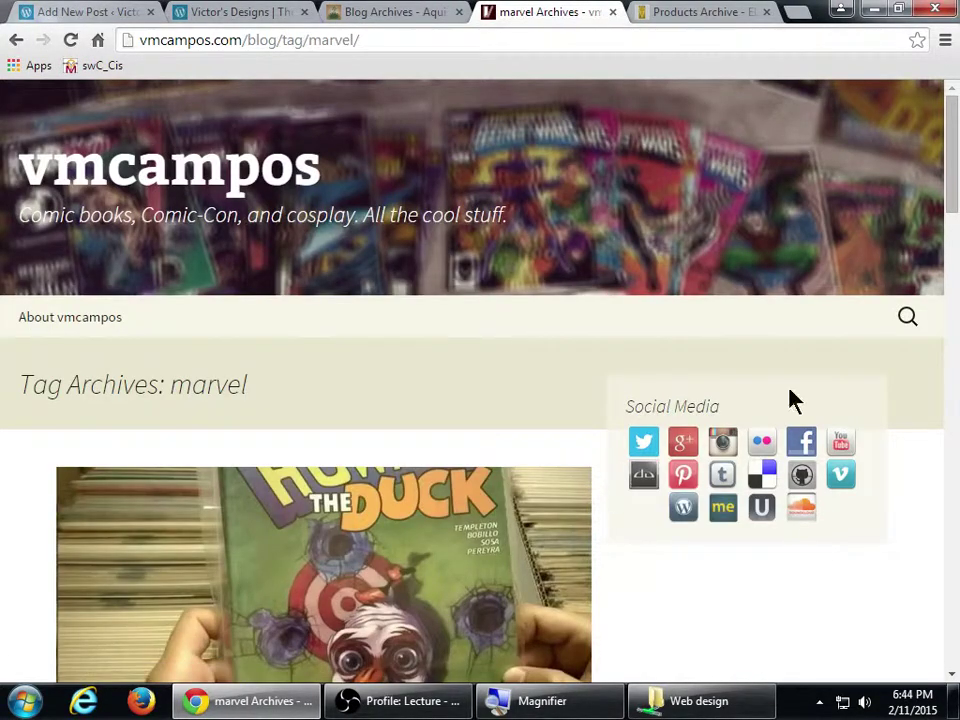
drag(951, 185, 955, 523)
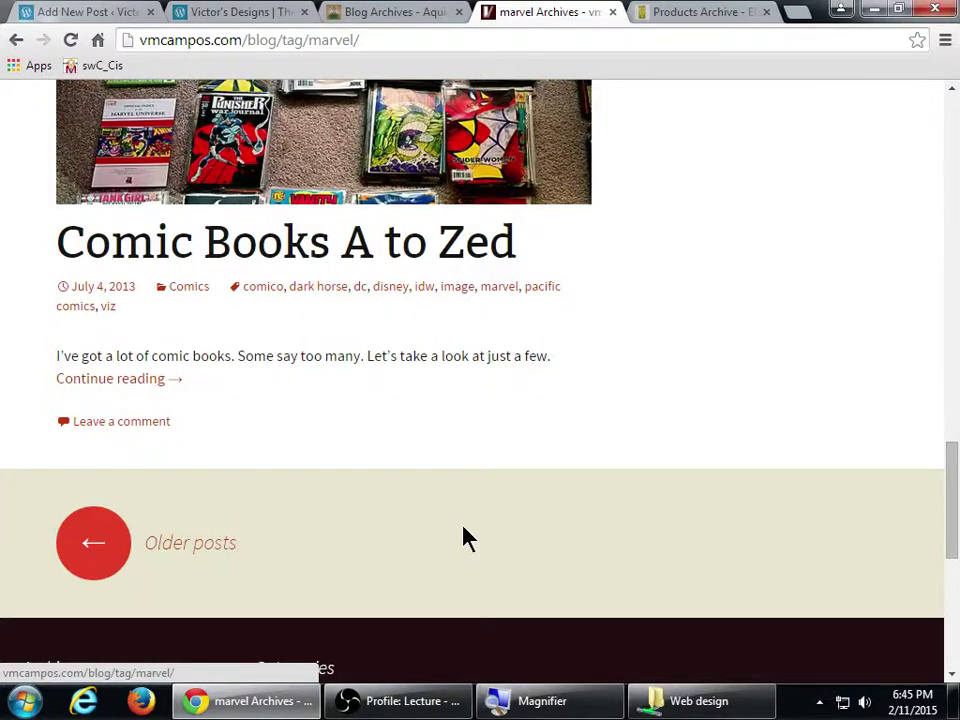
scroll(463, 538, up, 20)
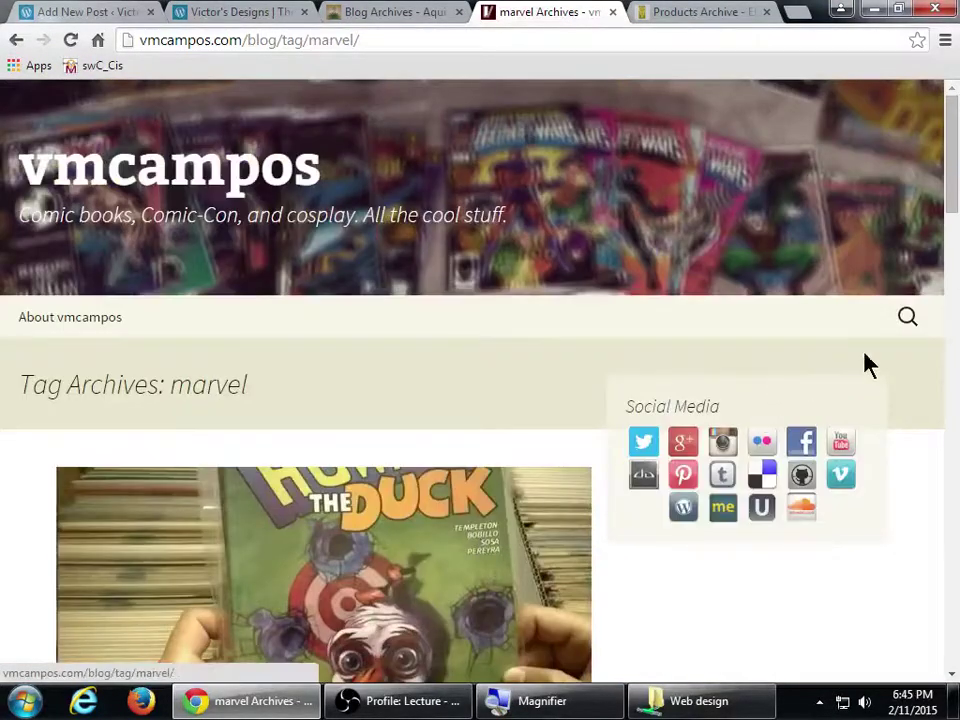
- Search the vmcampos blog for 'dc'
click(906, 317)
text(dc)
key(Return)
- Browse the dc results, then return to the Add New Post editor tab
scroll(770, 443, down, 5)
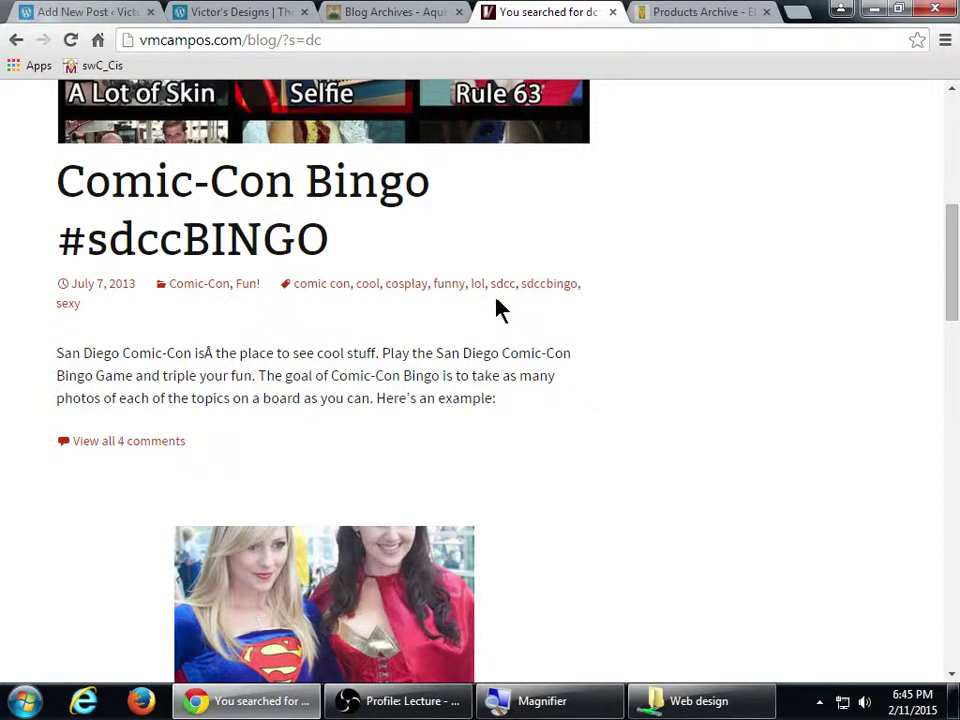
scroll(393, 298, down, 9)
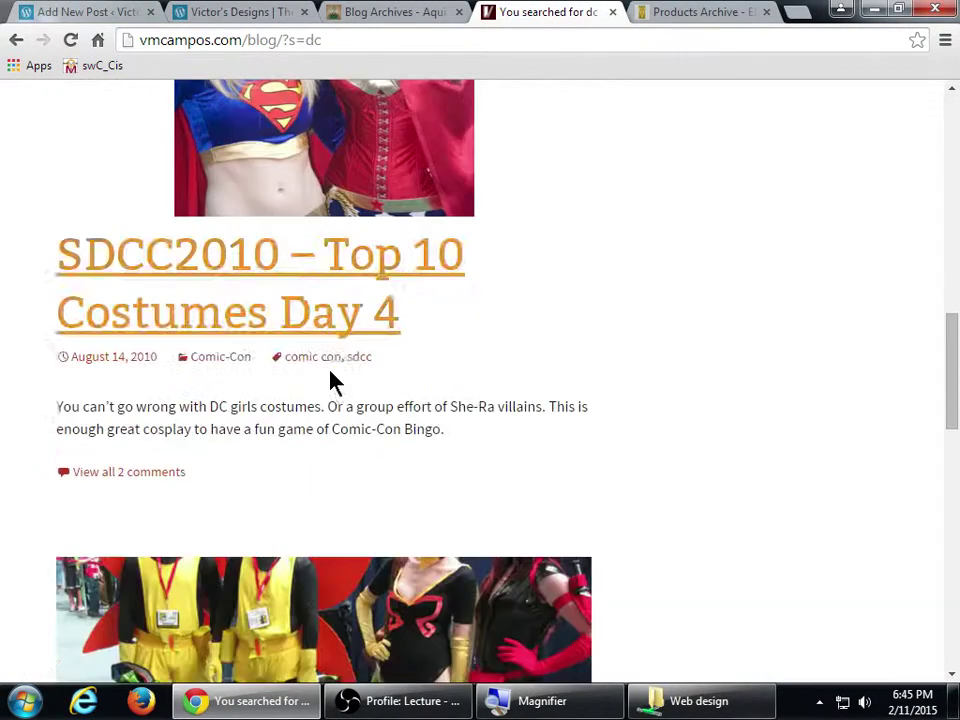
scroll(458, 385, down, 3)
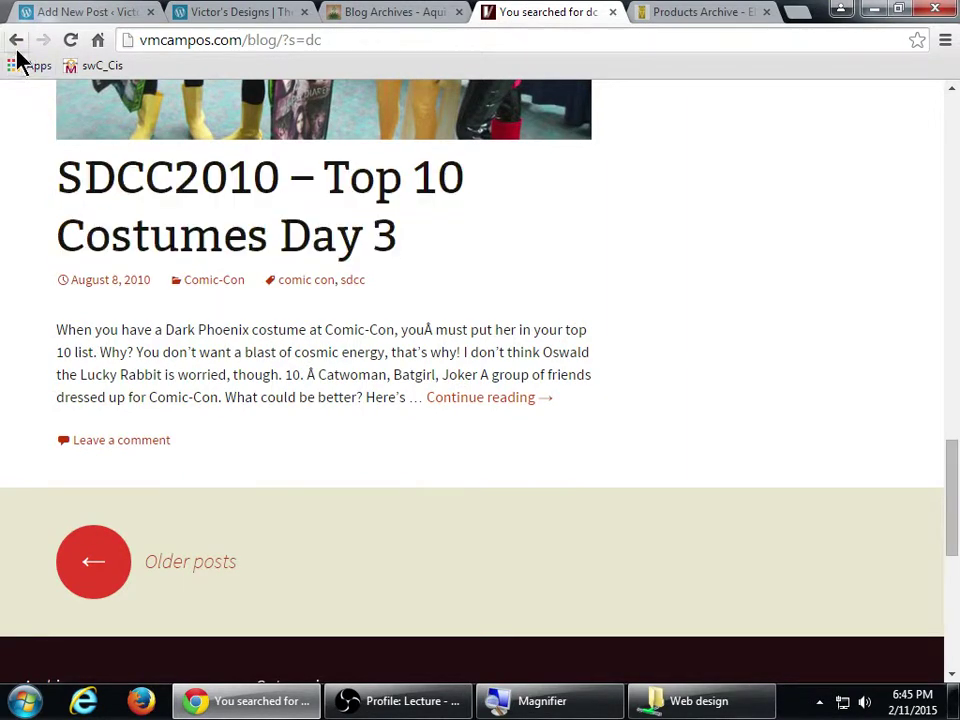
click(220, 12)
click(122, 11)
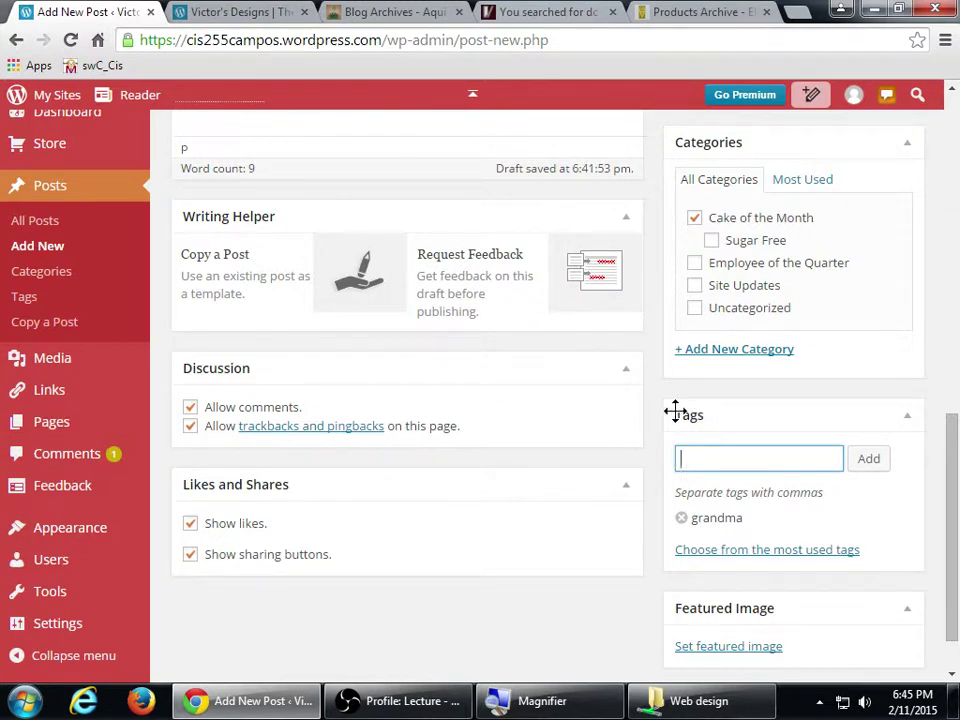
- Publish the Chocolate Birthday Cake post
scroll(675, 410, up, 8)
scroll(885, 525, down, 3)
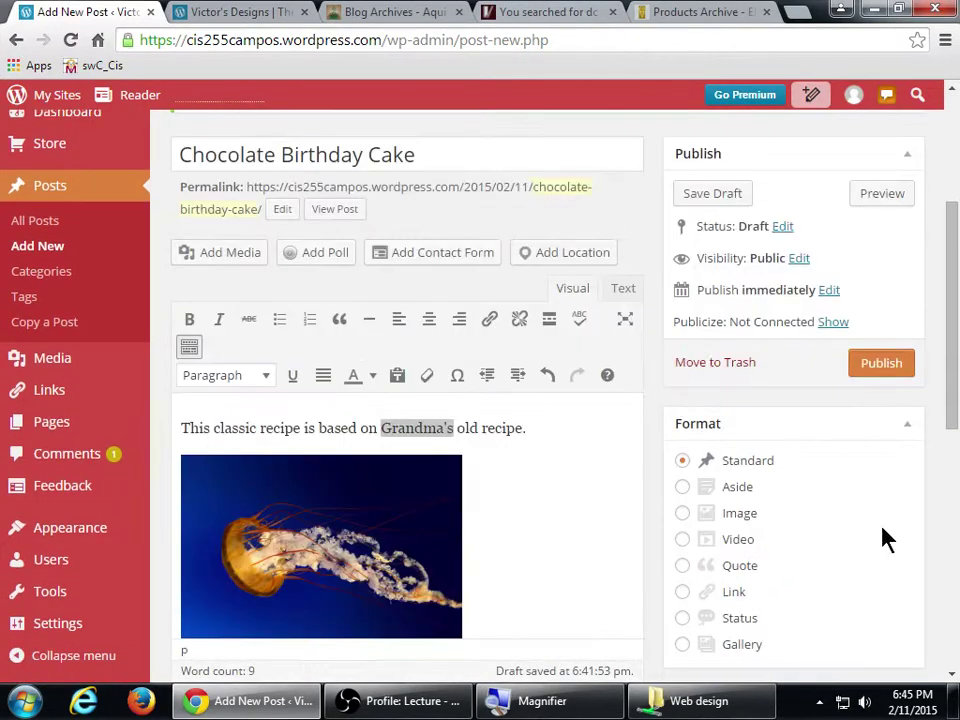
click(883, 366)
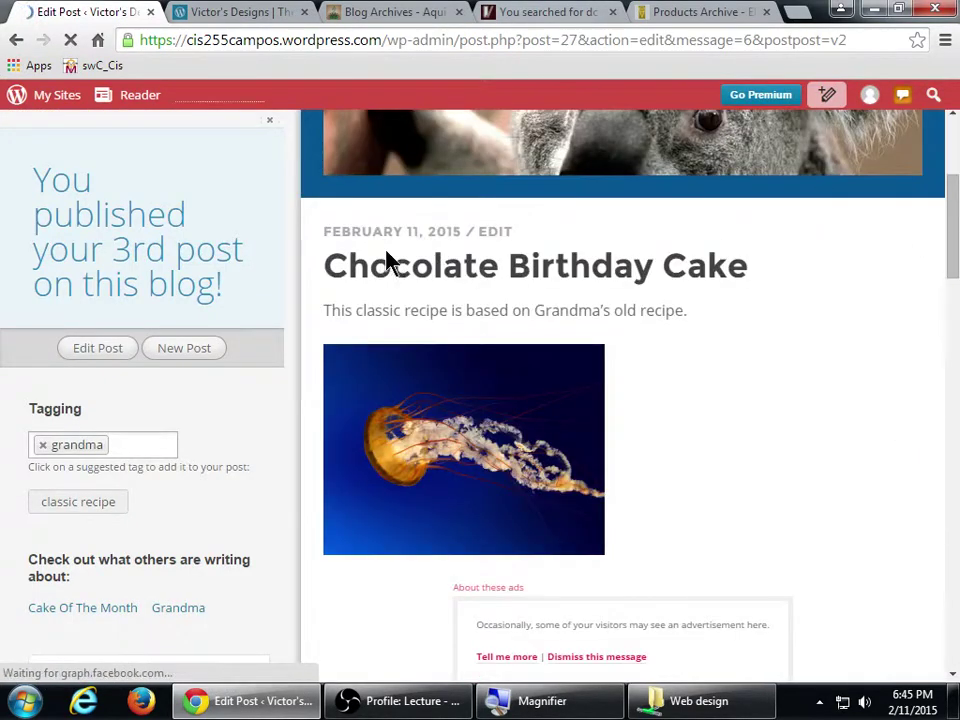
- Go back to the new-post page and open the All Posts list
click(16, 40)
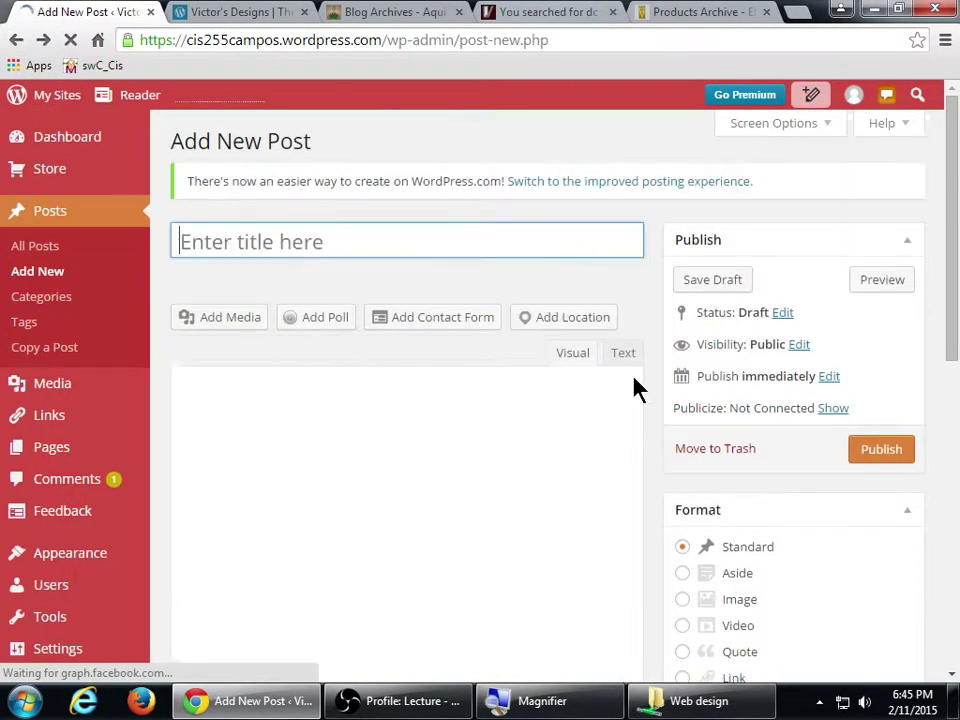
scroll(700, 430, down, 5)
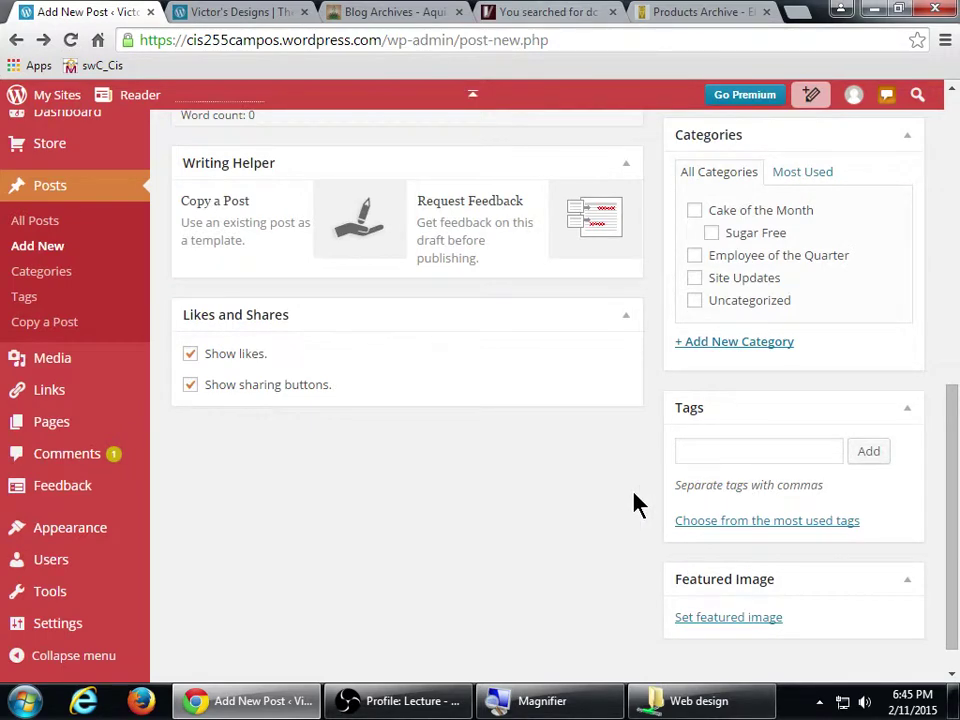
scroll(632, 503, up, 5)
scroll(380, 382, up, 1)
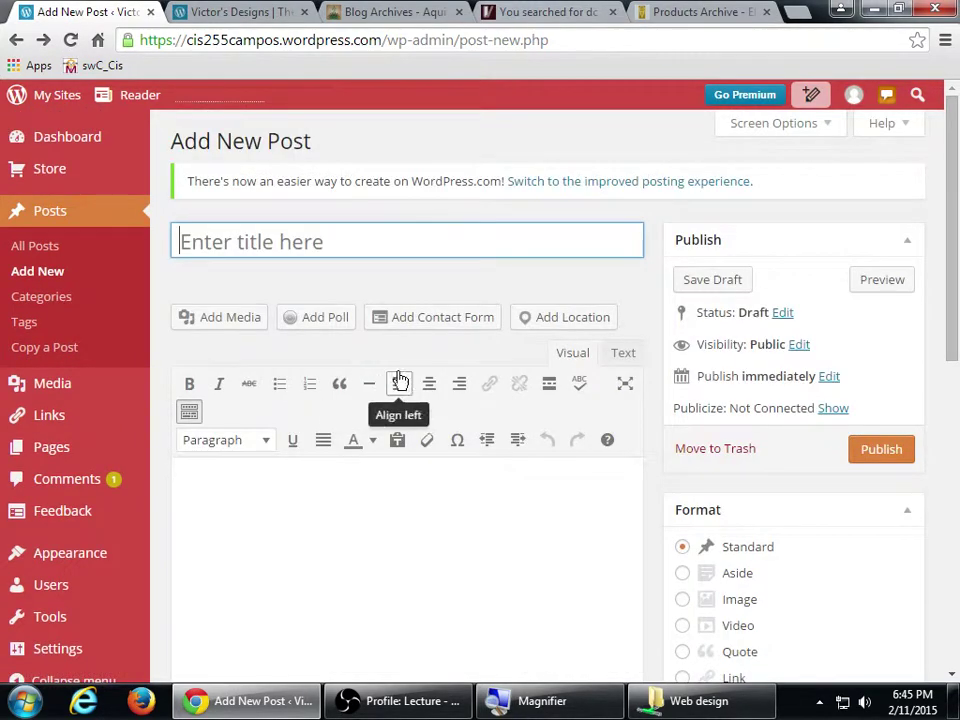
click(58, 257)
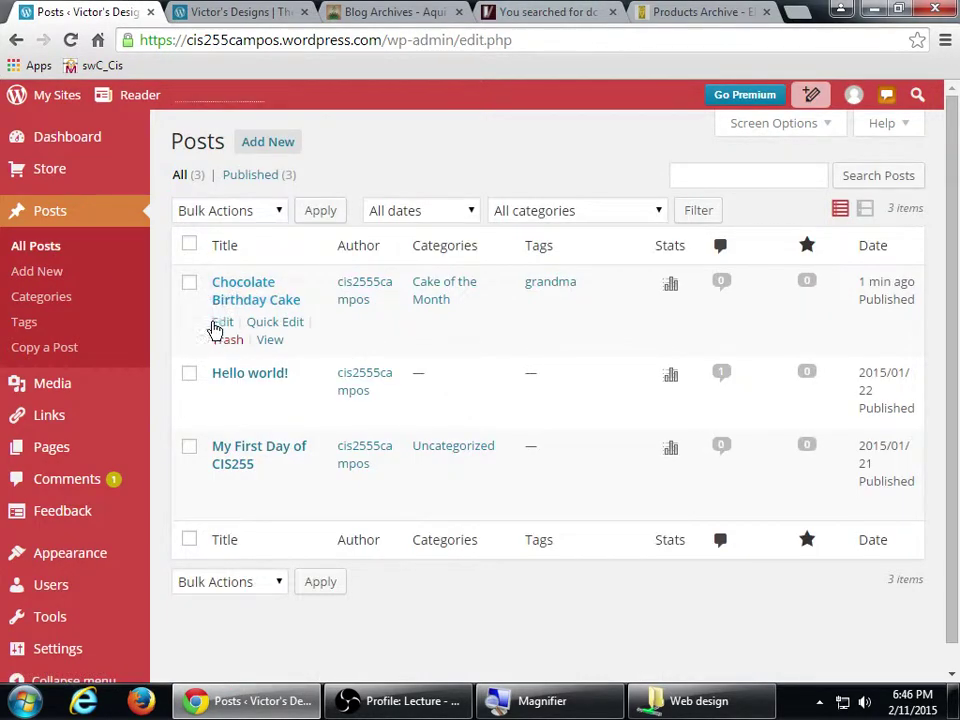
- Reopen Chocolate Birthday Cake for editing and click into its Tags box
click(219, 323)
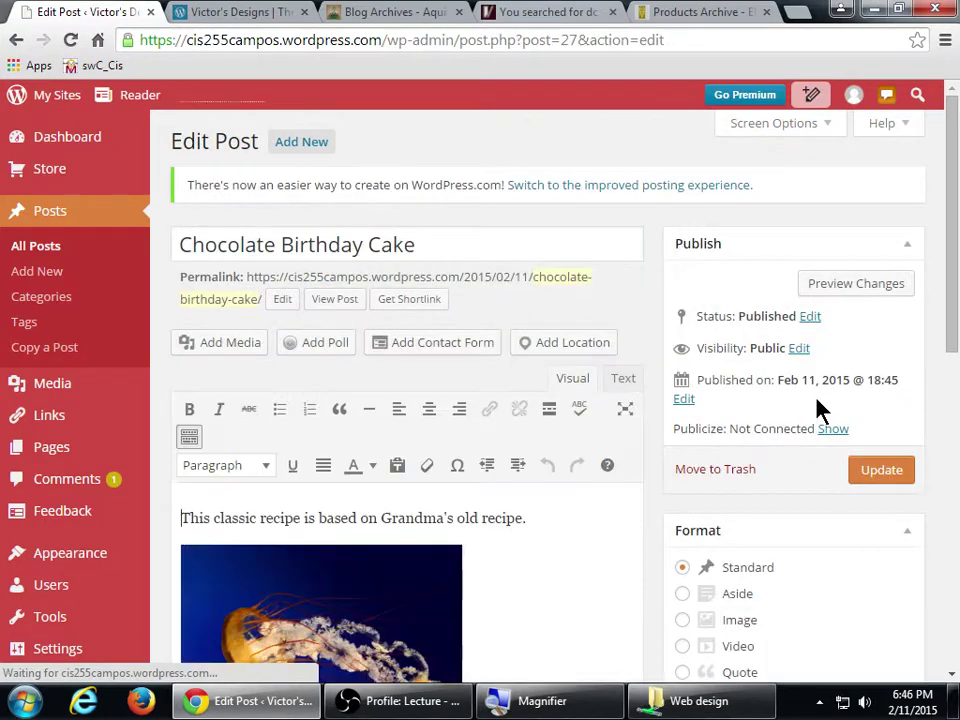
scroll(819, 407, down, 8)
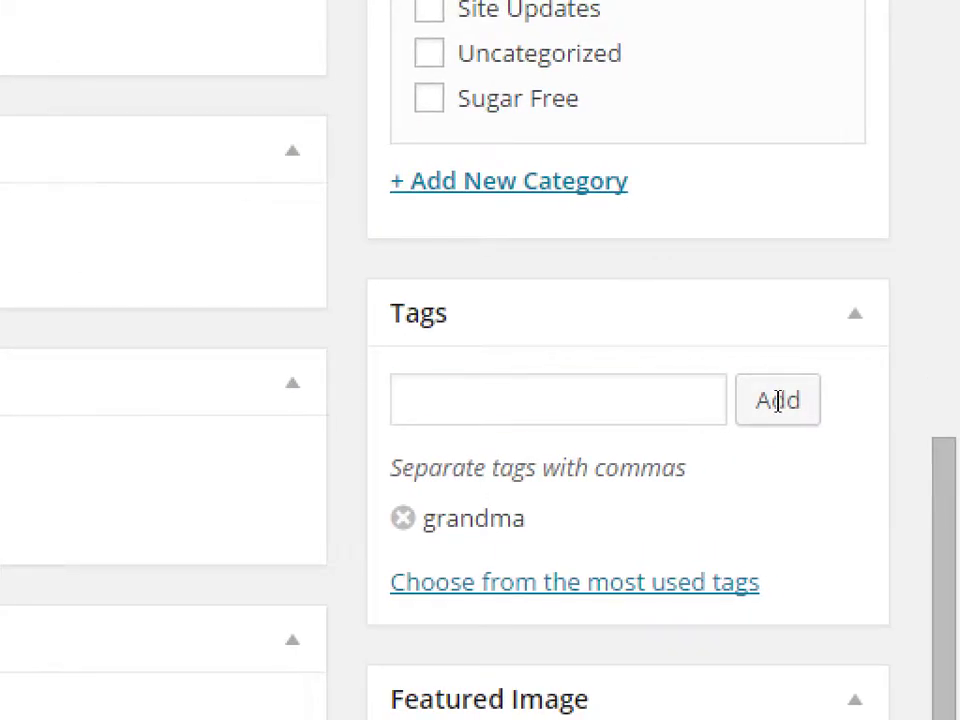
click(778, 388)
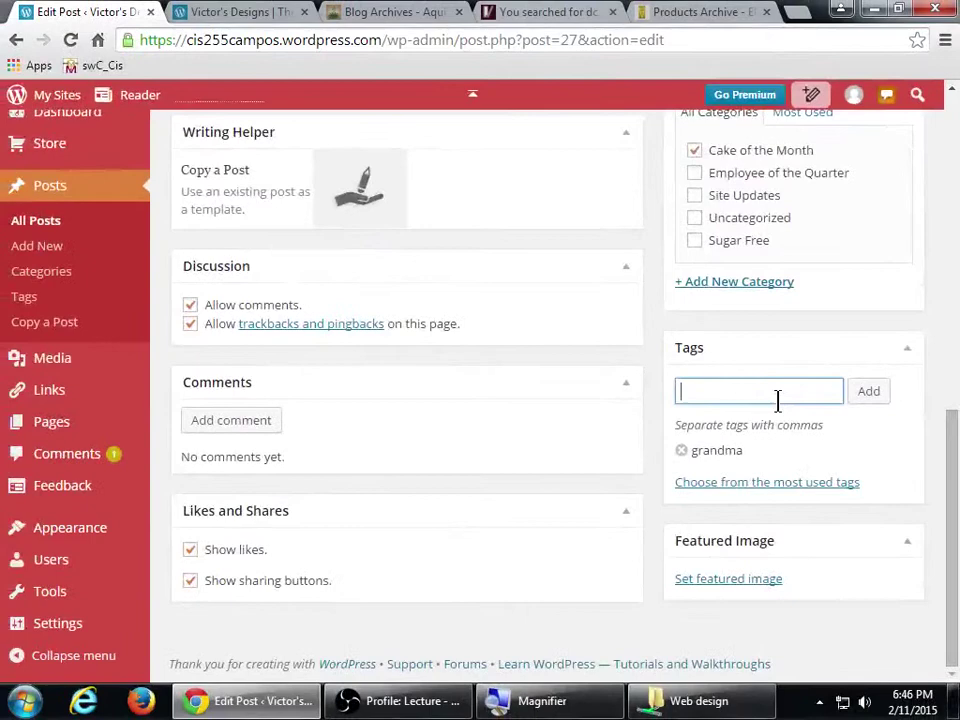
- Search the vmcampos blog for 'marvel' from its home page
click(521, 11)
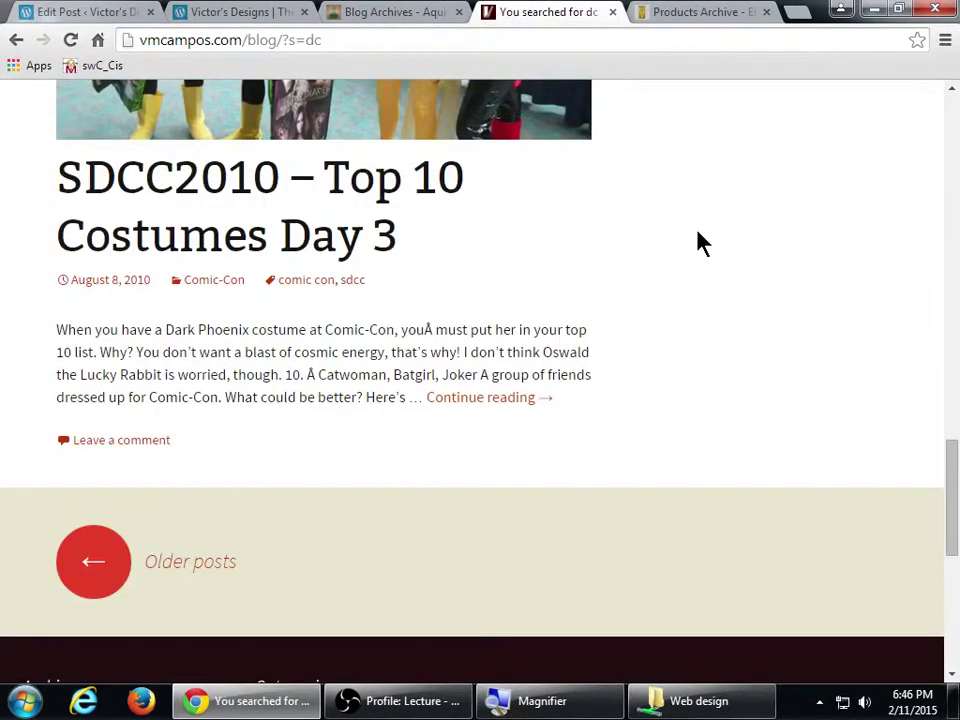
key(Home)
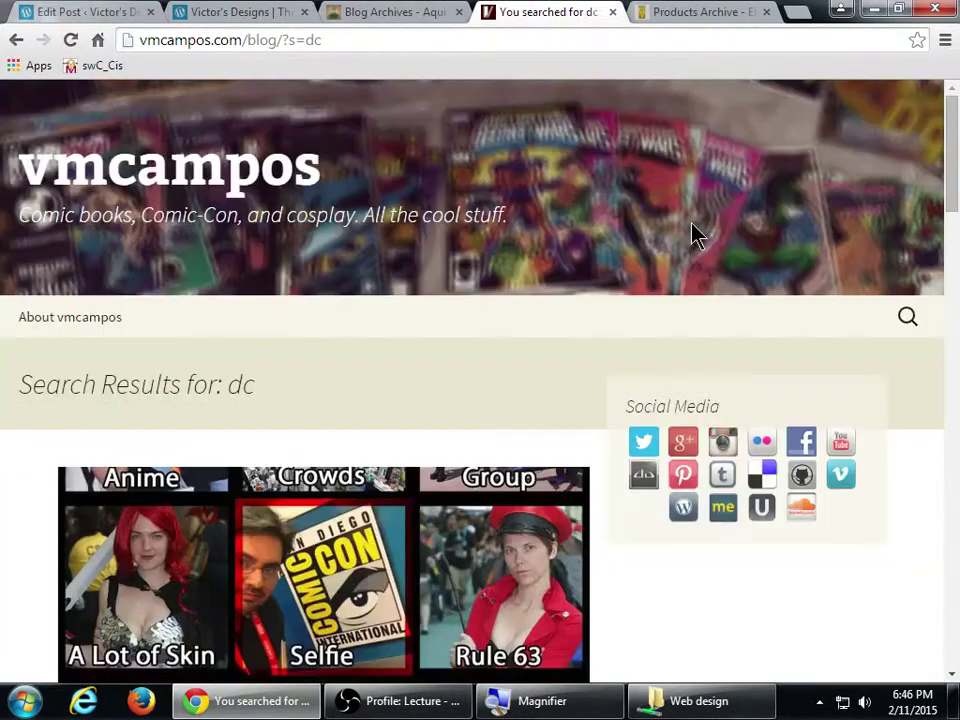
click(140, 170)
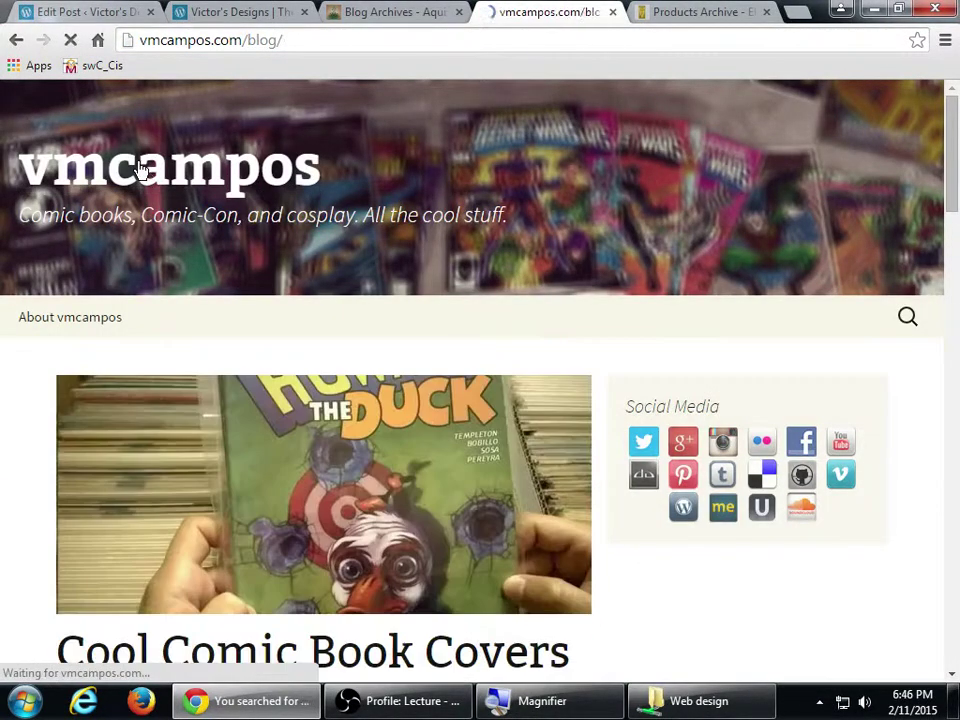
click(906, 320)
click(819, 318)
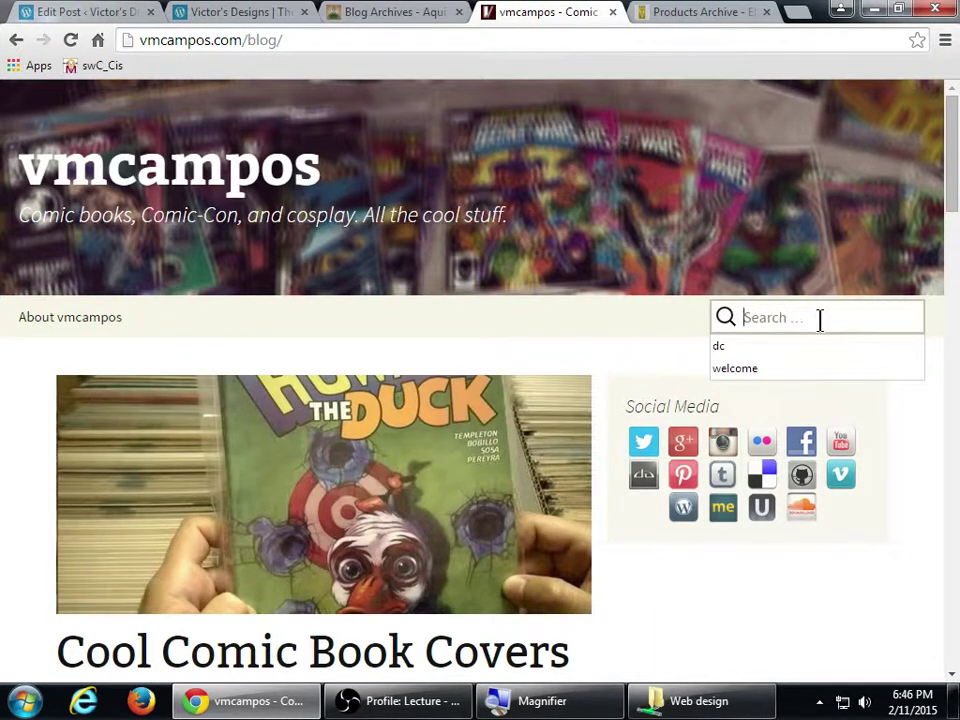
text(marvel)
key(Return)
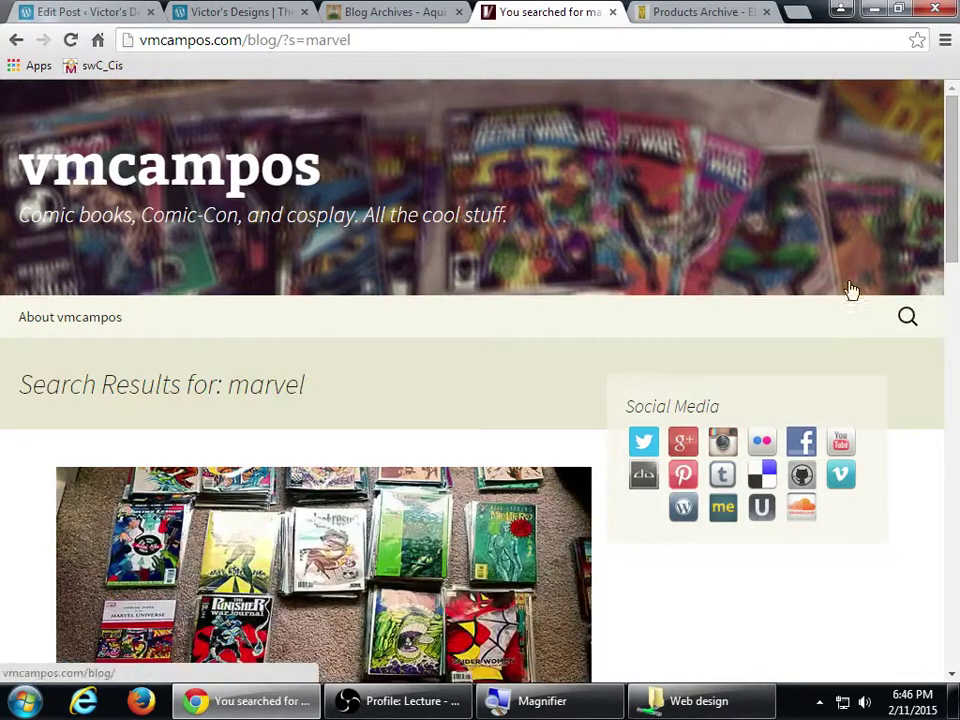
- Scroll through the marvel results, briefly magnifying a post's tags
scroll(716, 369, down, 2)
scroll(684, 501, down, 2)
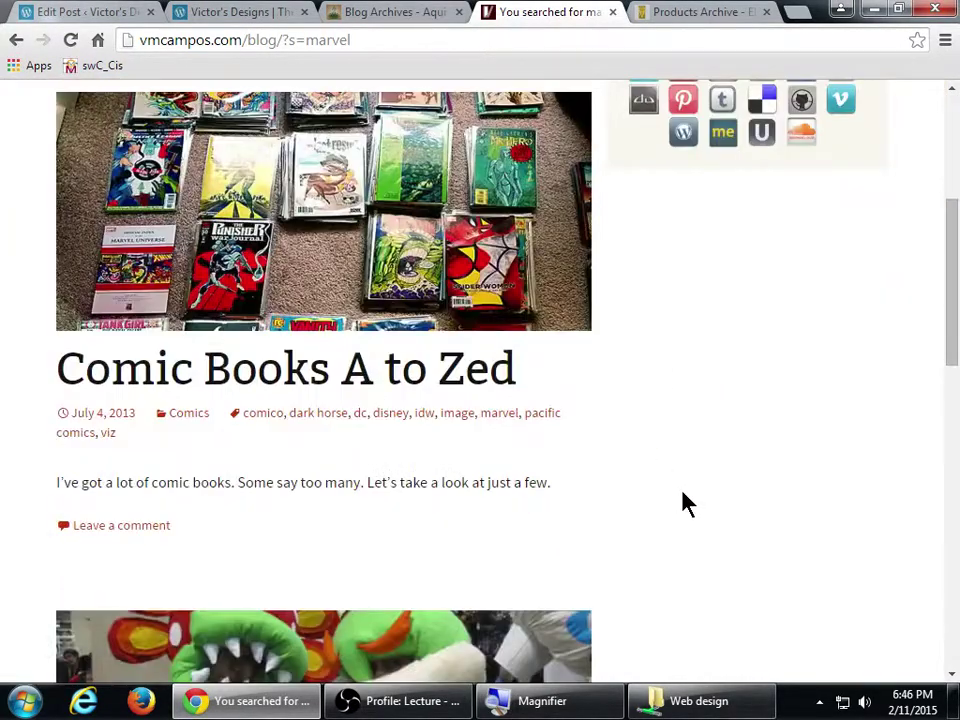
key(super+plus)
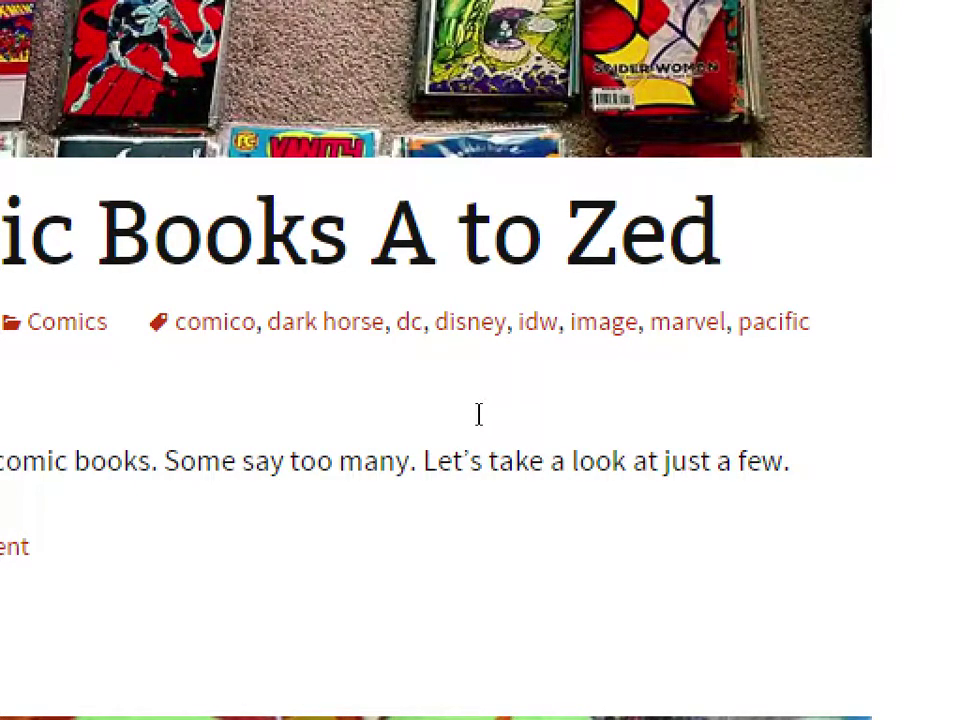
key(super+minus)
scroll(492, 425, down, 3)
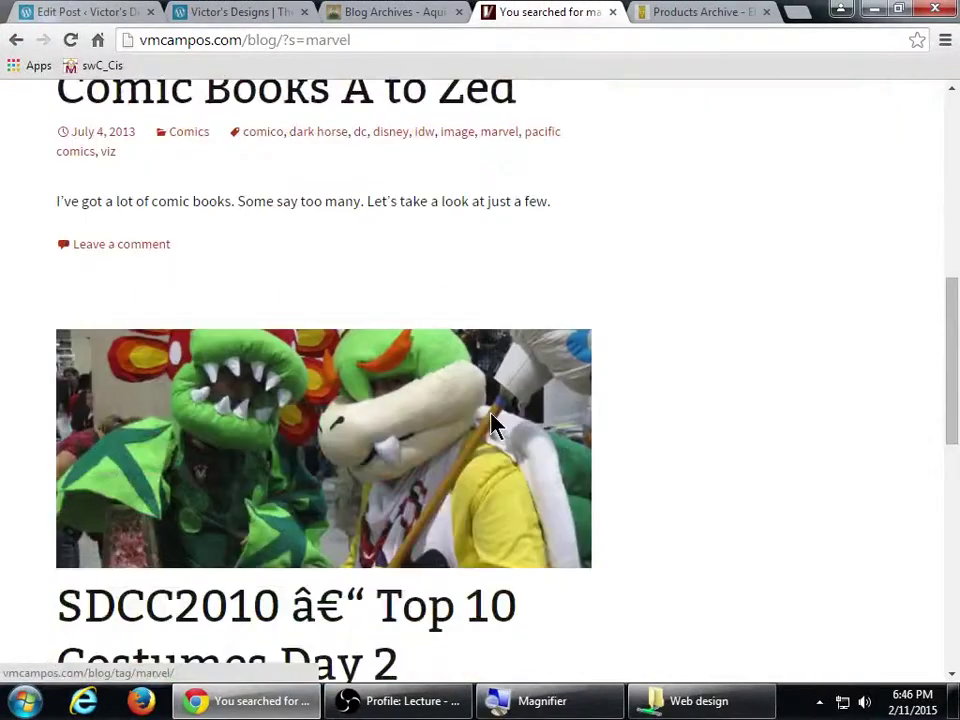
scroll(492, 425, down, 3)
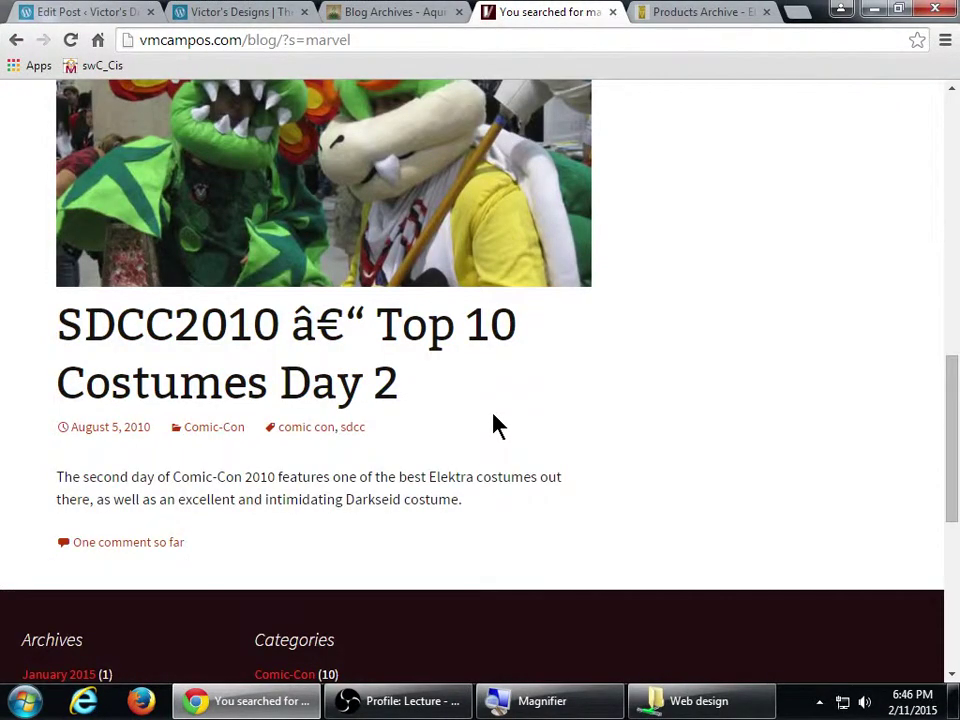
scroll(493, 424, up, 7)
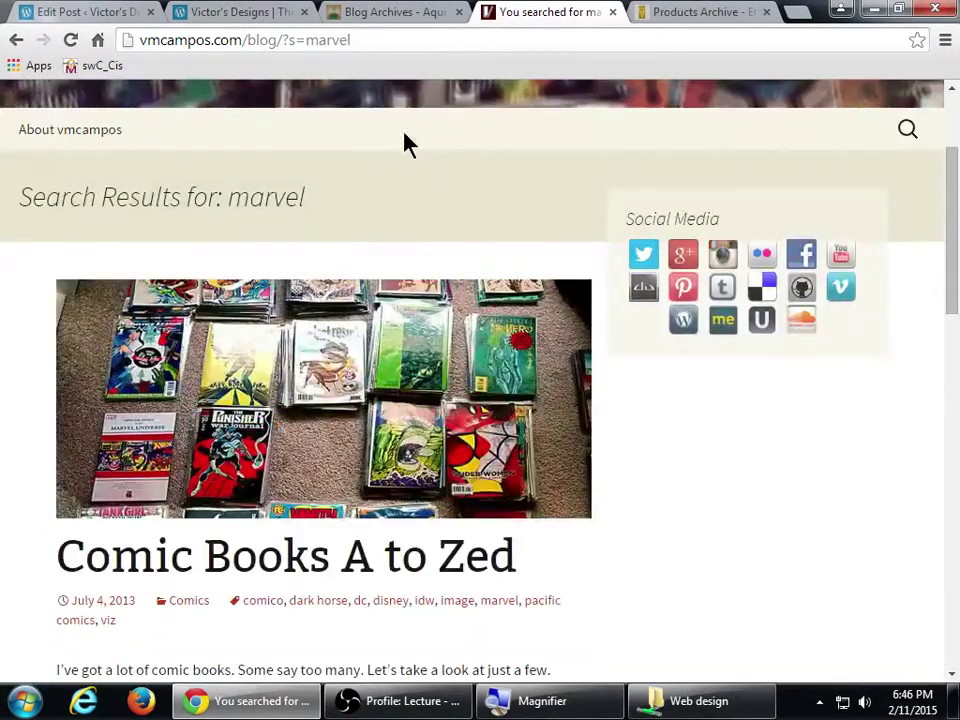
- Return from the blog archive and live site tabs to the dashboard's All Posts list
click(392, 11)
click(238, 12)
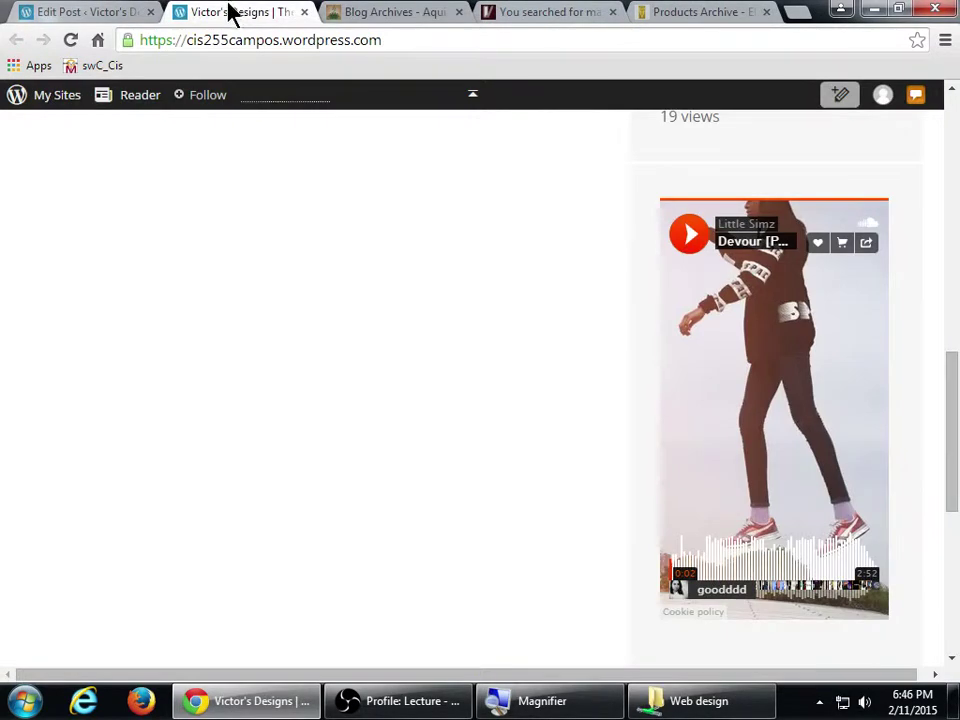
click(78, 11)
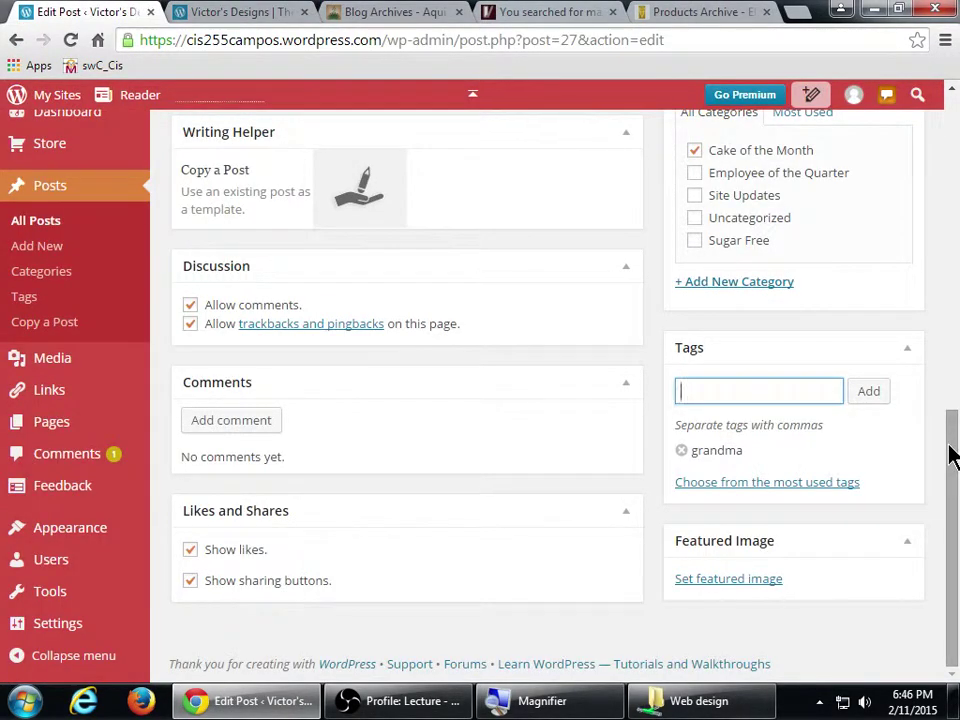
scroll(274, 350, up, 3)
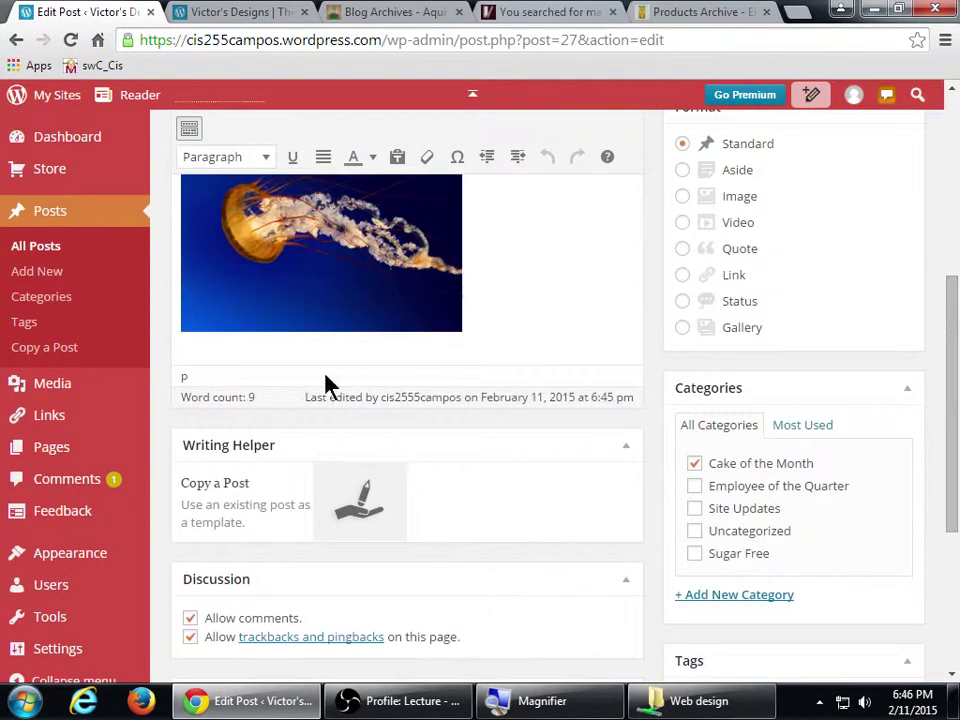
click(45, 250)
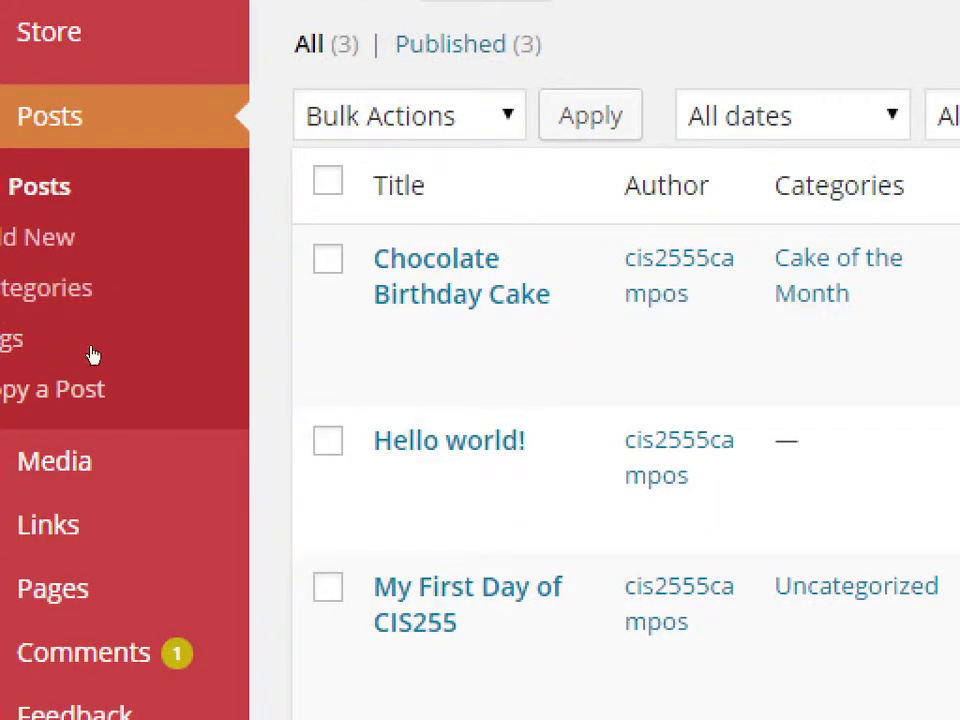
- Quick-edit Hello world! to tick the Site Updates category and update the post
mouse_move(243, 308)
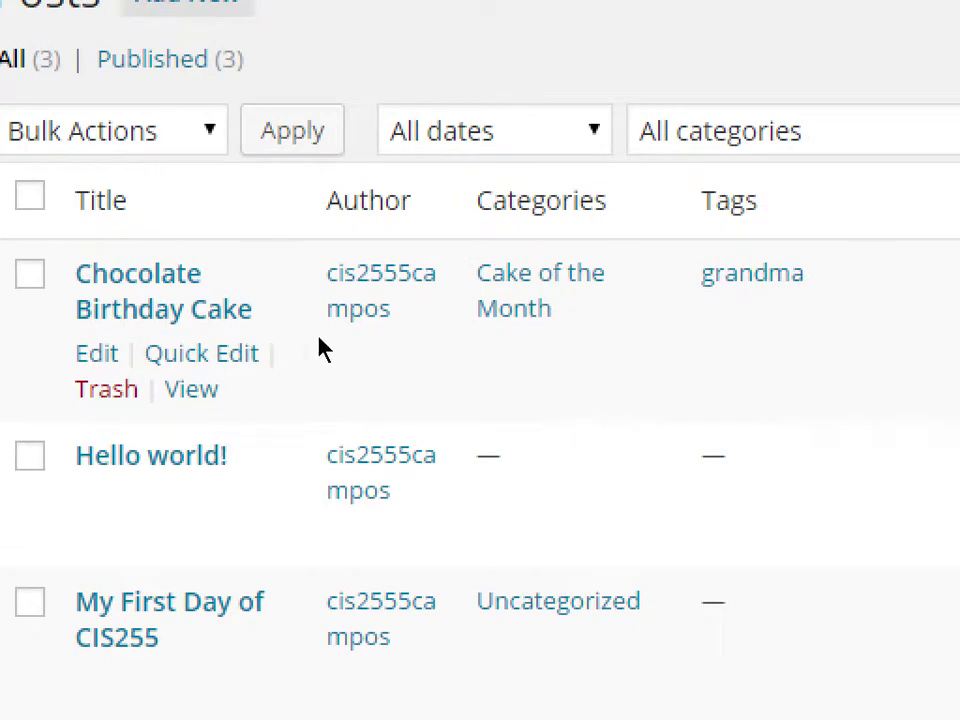
mouse_move(268, 371)
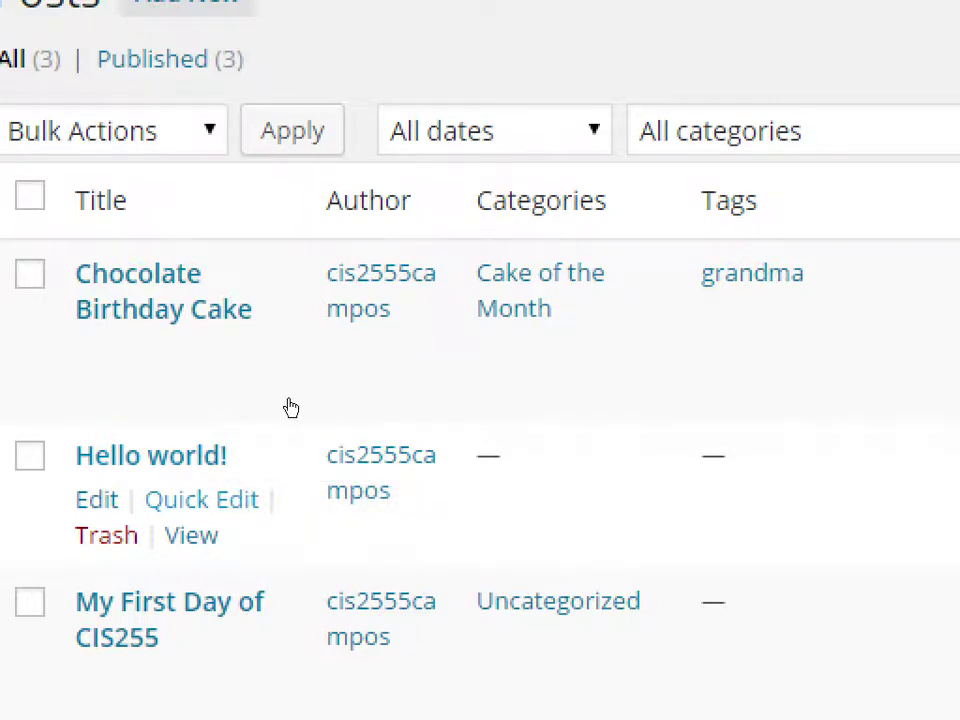
click(201, 499)
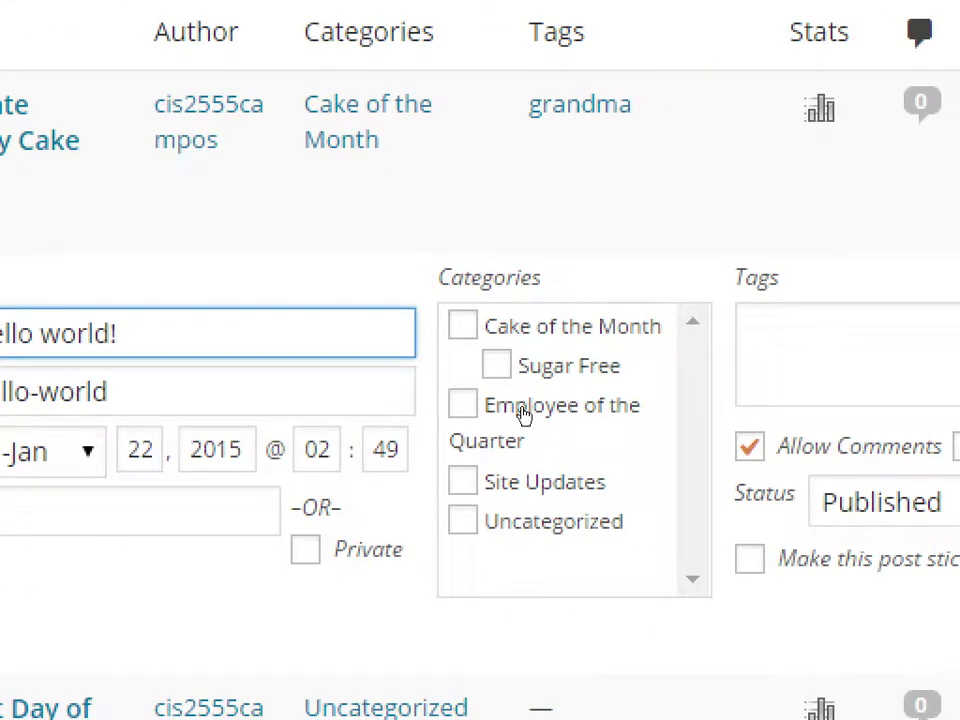
click(498, 481)
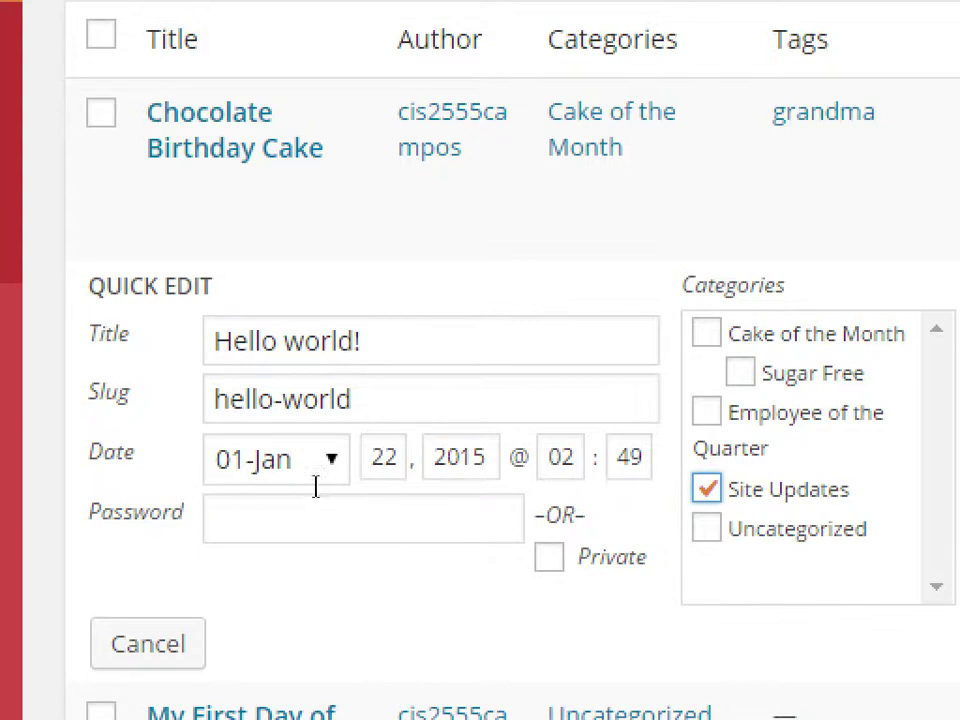
key(Escape)
click(272, 338)
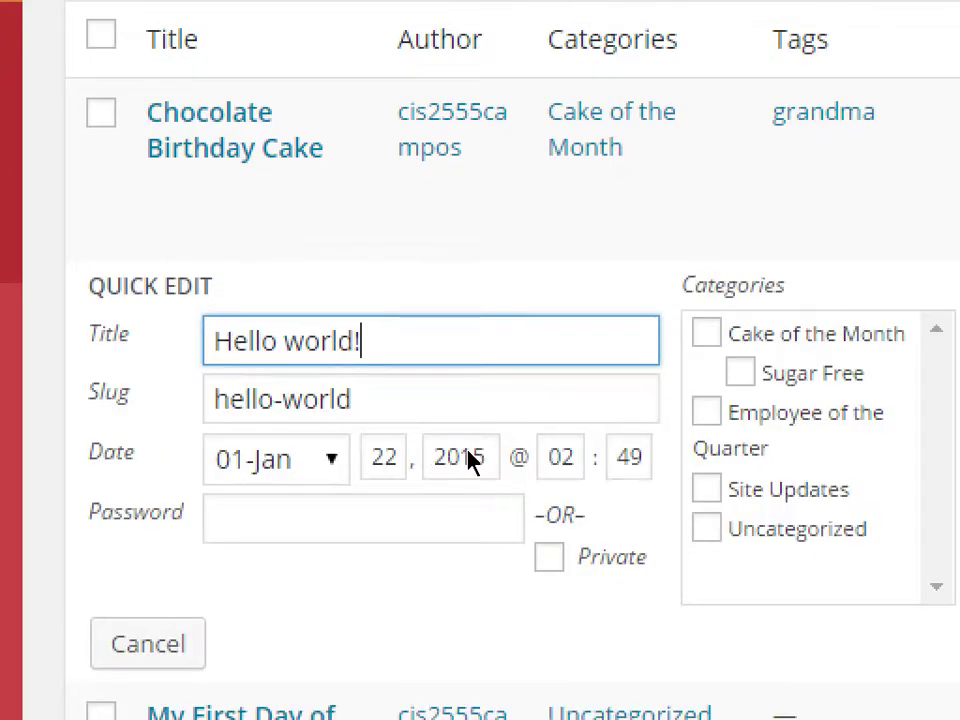
click(706, 489)
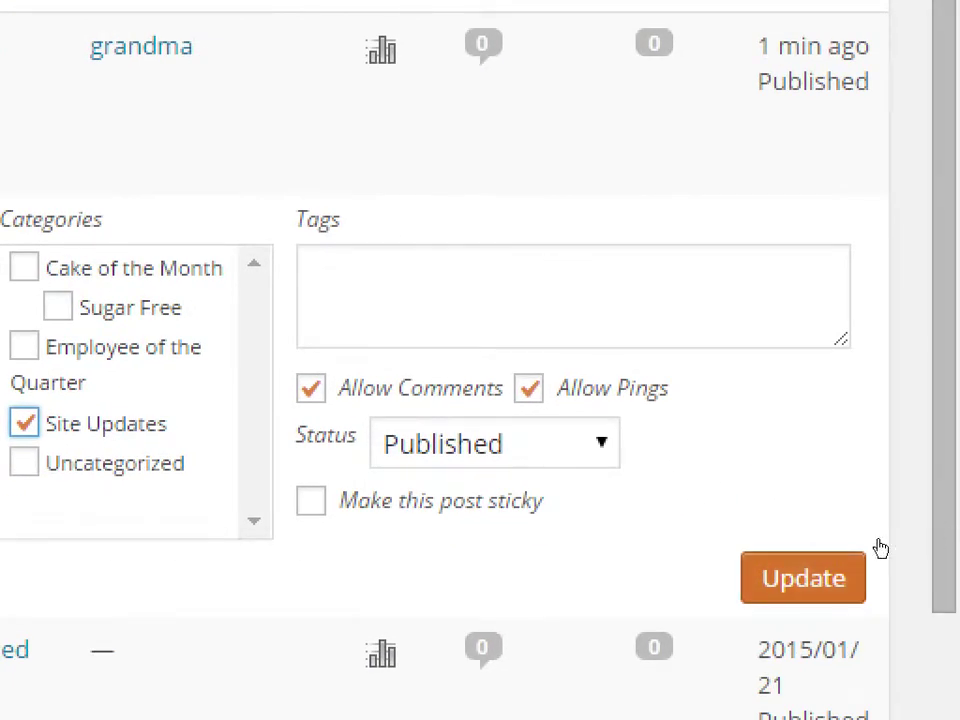
click(862, 560)
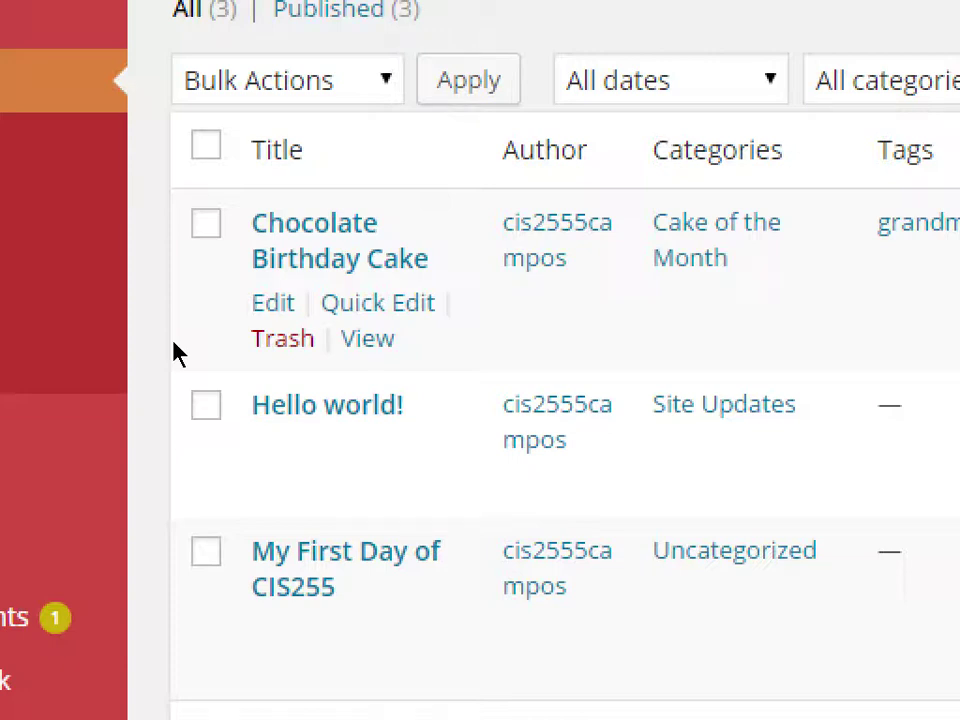
key(super+minus)
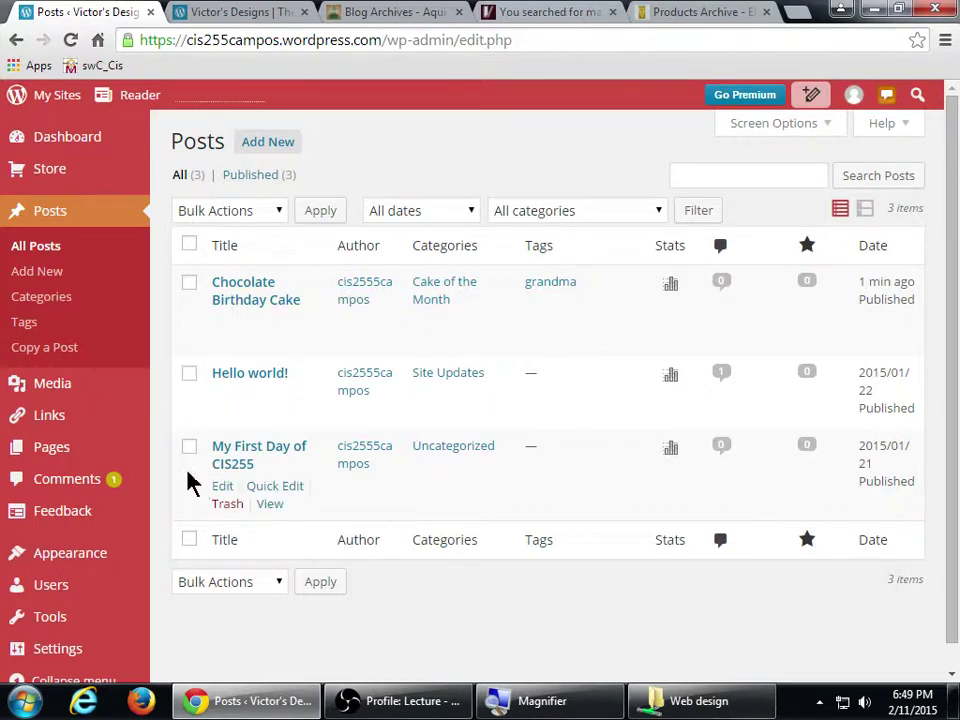
- Open the Menus editor under Appearance
mouse_move(94, 381)
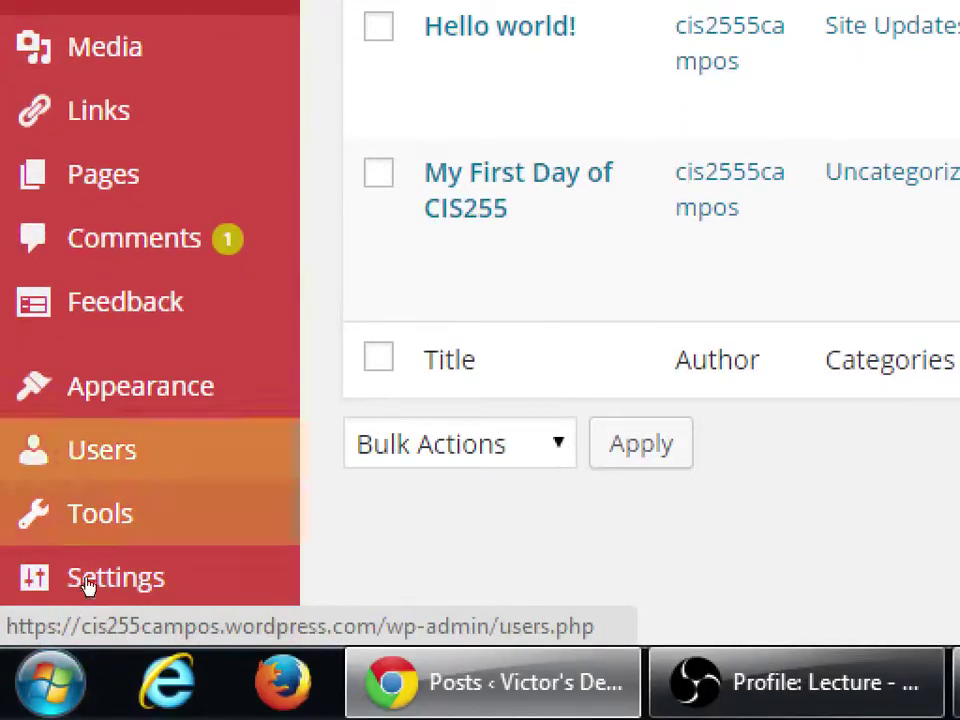
mouse_move(70, 552)
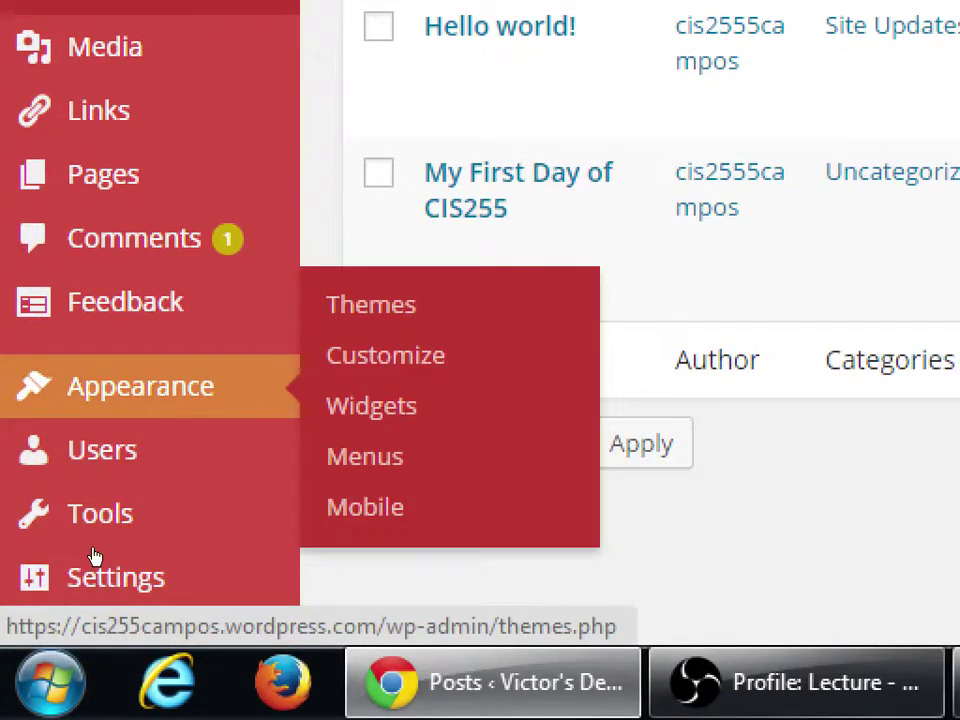
click(190, 599)
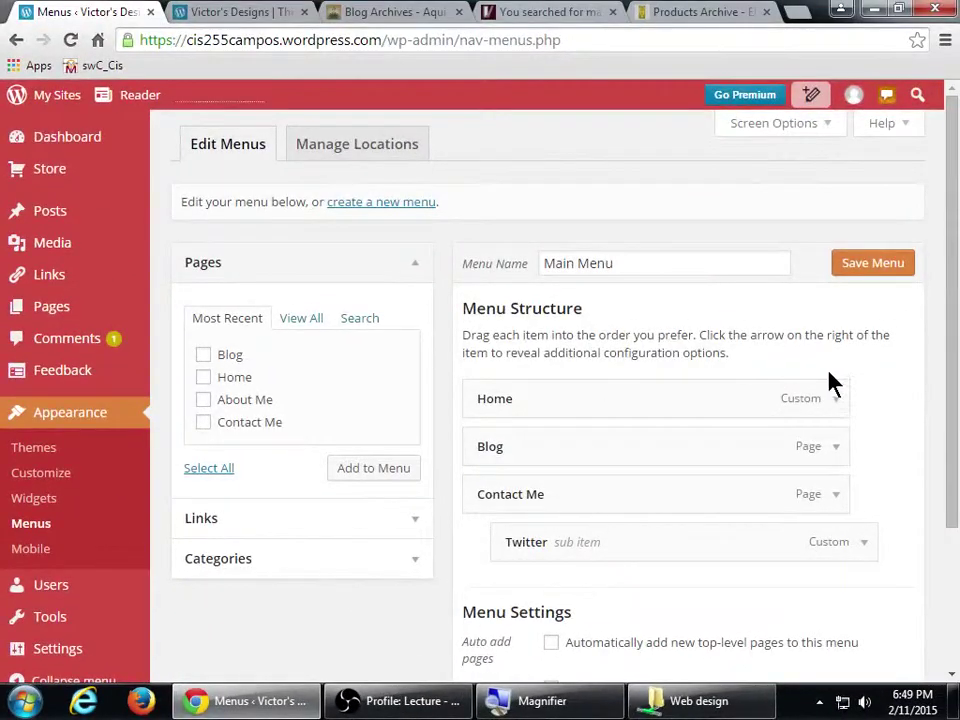
drag(955, 225, 957, 315)
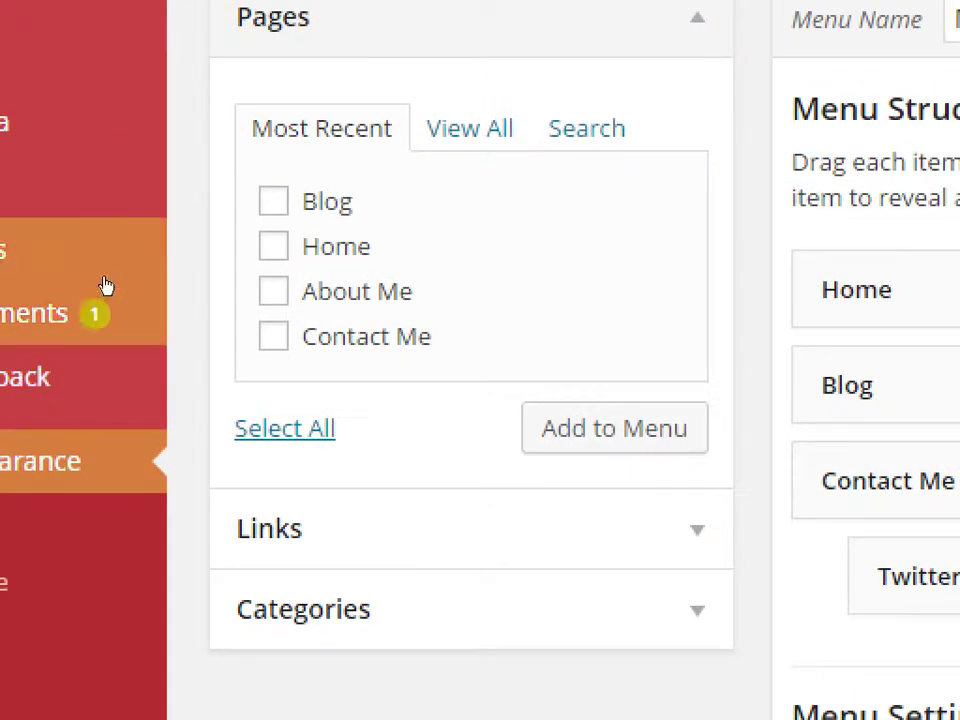
- Collapse the Pages box and expand the Categories box in the add-items panel
mouse_move(155, 170)
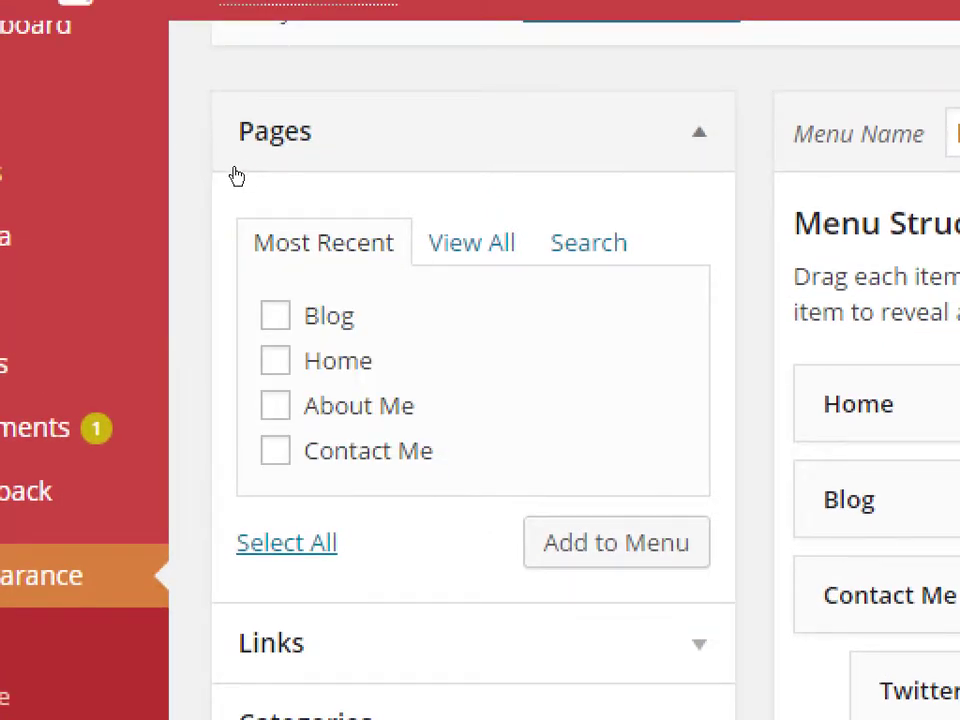
click(230, 172)
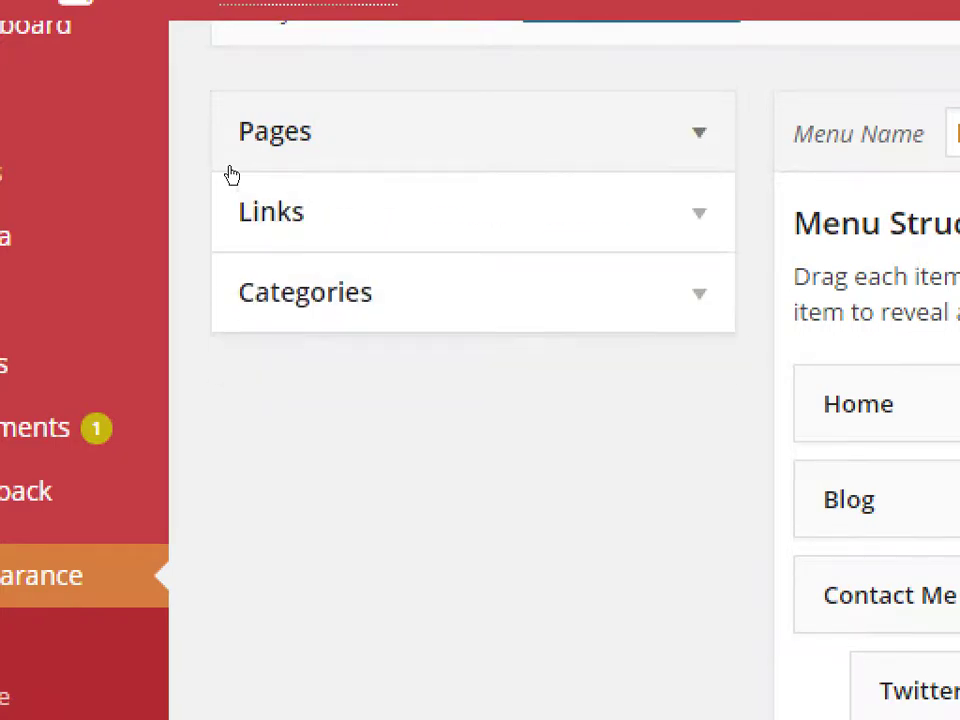
click(238, 218)
click(243, 228)
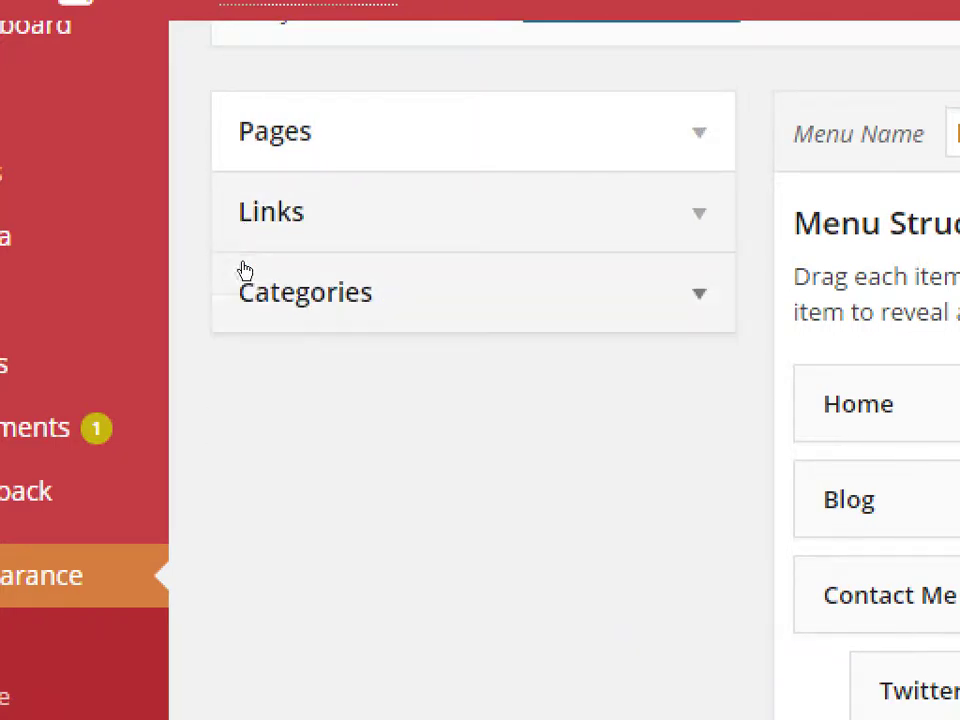
click(246, 266)
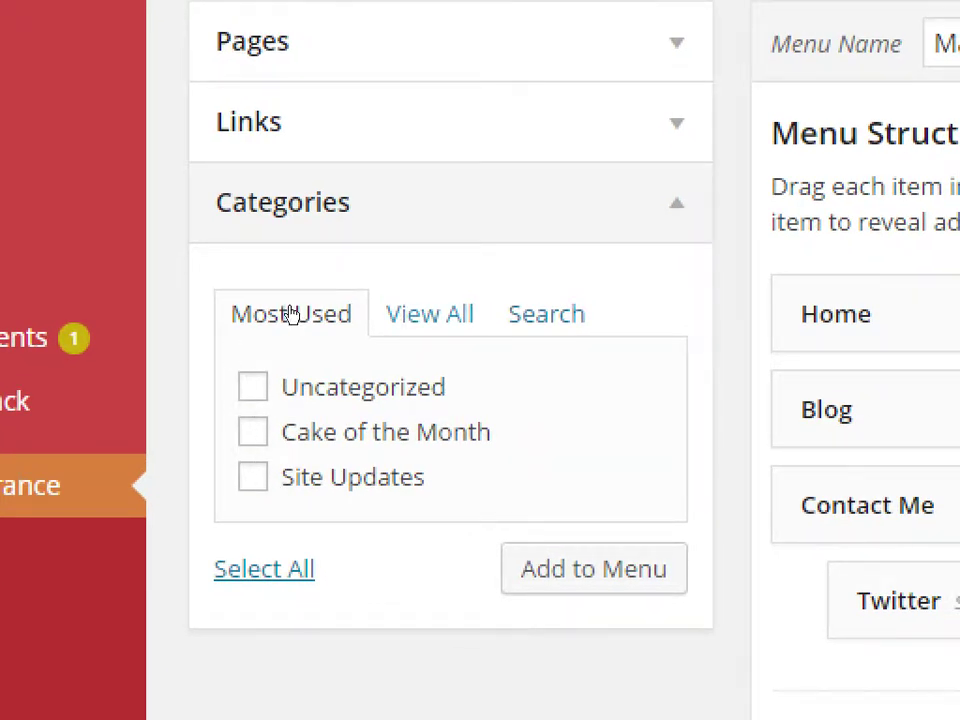
- Switch the Categories box to its View All list of every category
key(Tab)
key(Return)
key(Tab)
key(Return)
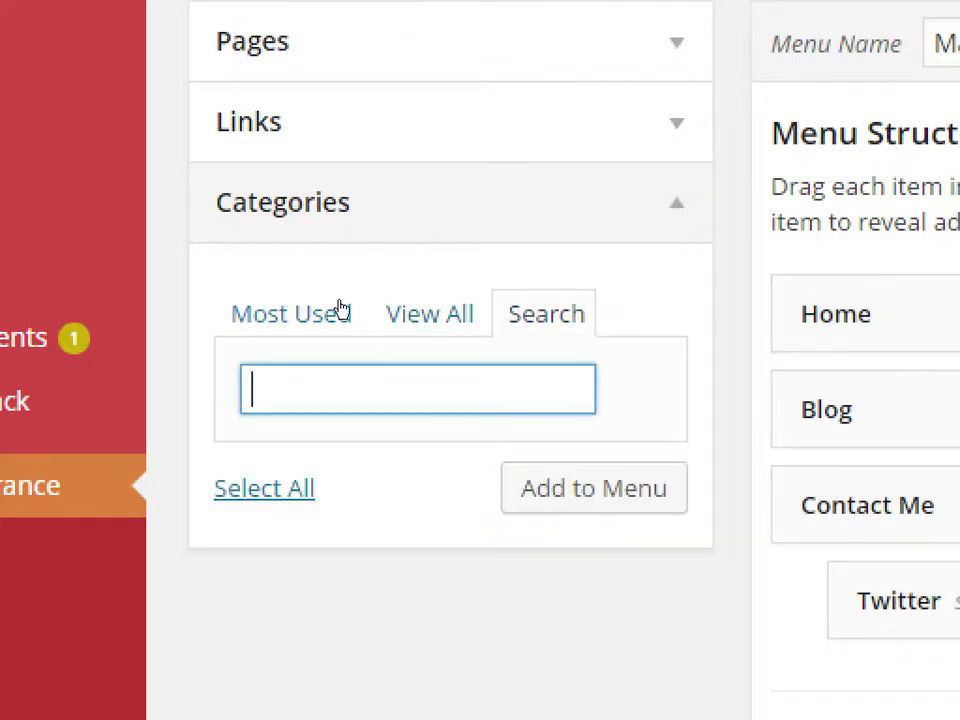
key(shift+Tab)
key(shift+Tab)
key(Return)
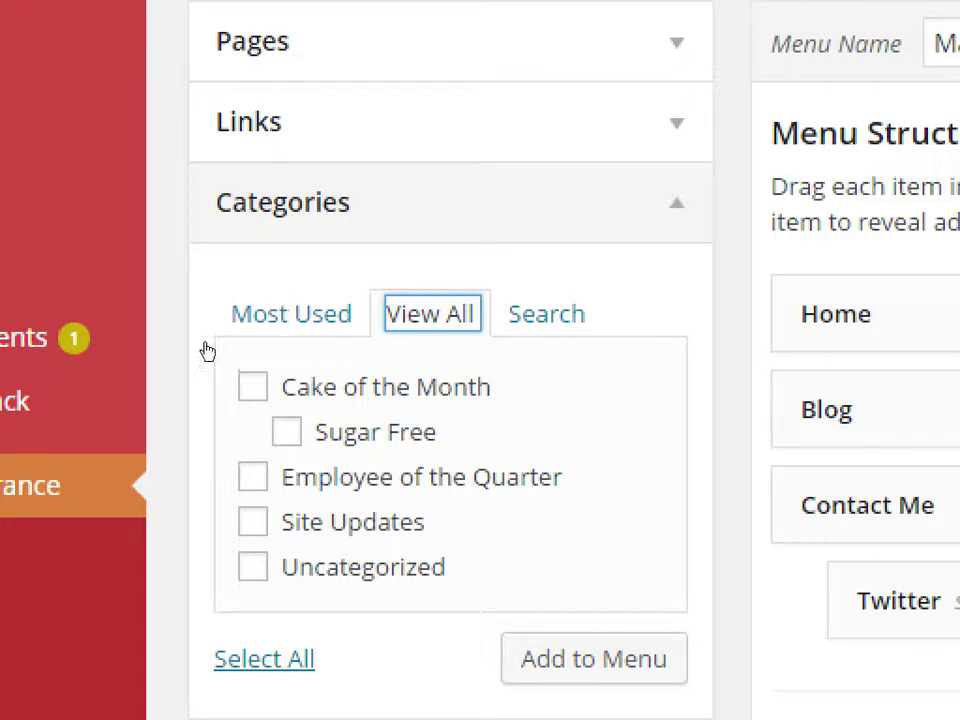
- Tick Cake of the Month, add it to the Main Menu, and save the menu
key(Tab)
key(Tab)
key(space)
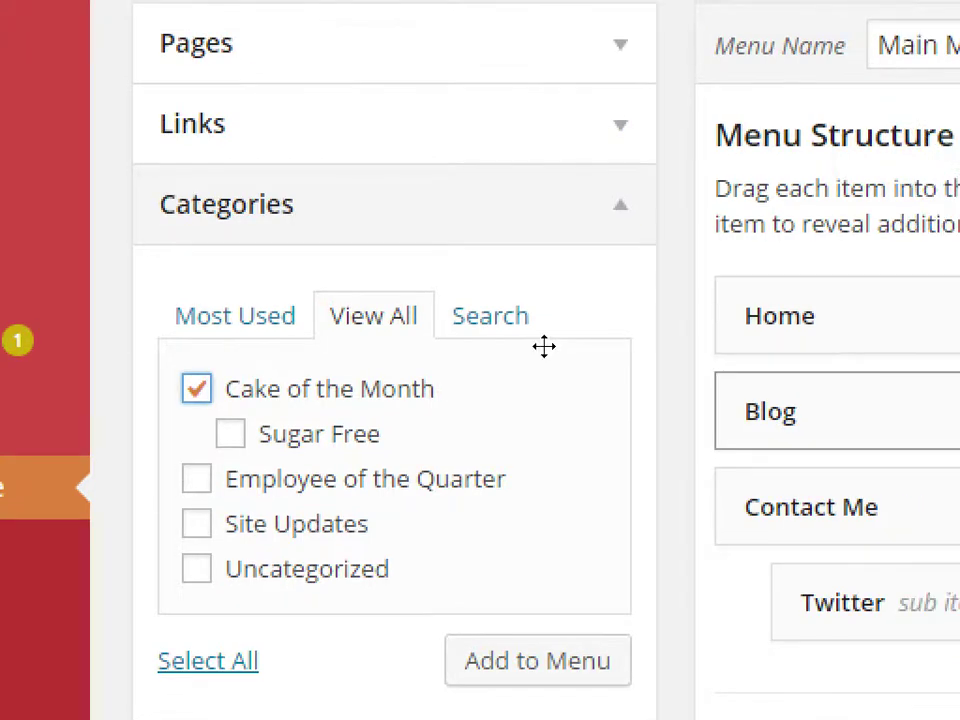
key(Tab)
key(Tab)
key(Tab)
key(Tab)
key(Tab)
key(Tab)
key(Return)
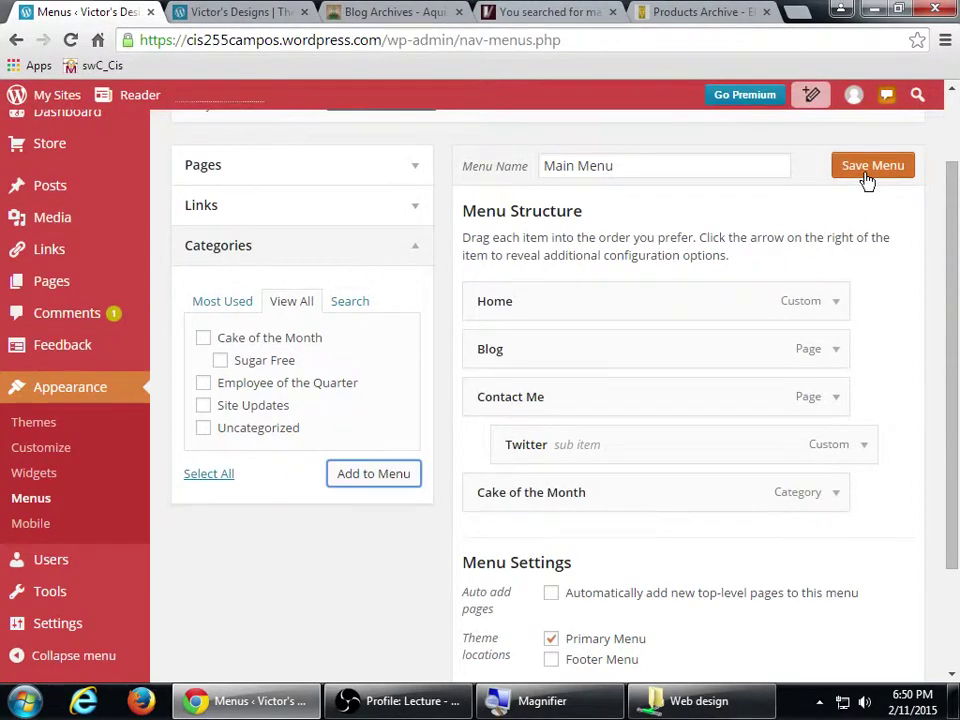
click(867, 178)
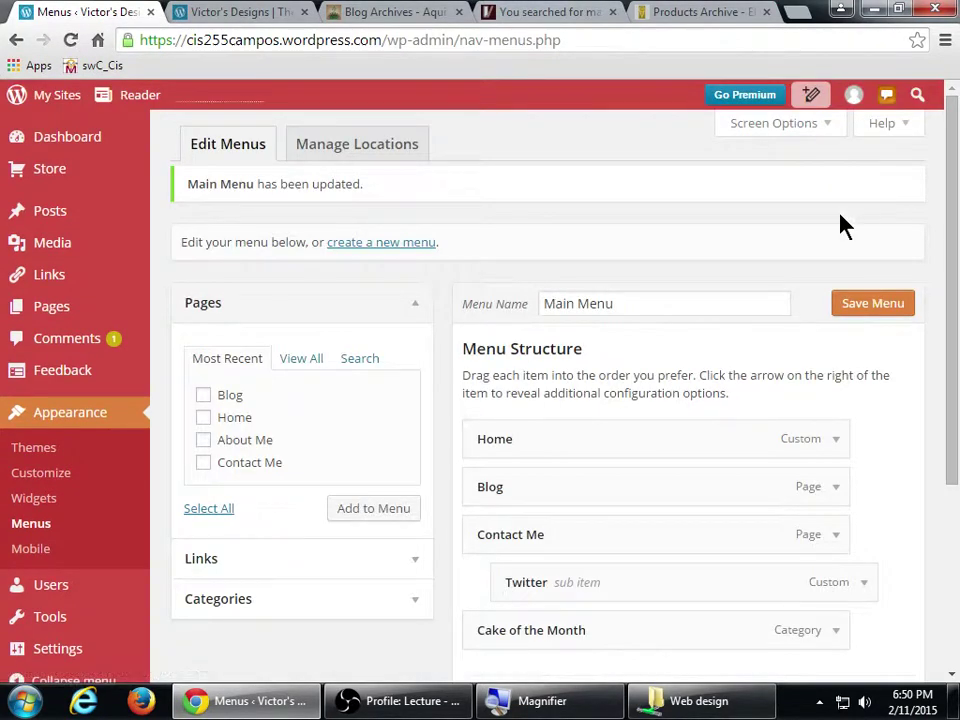
scroll(836, 253, down, 1)
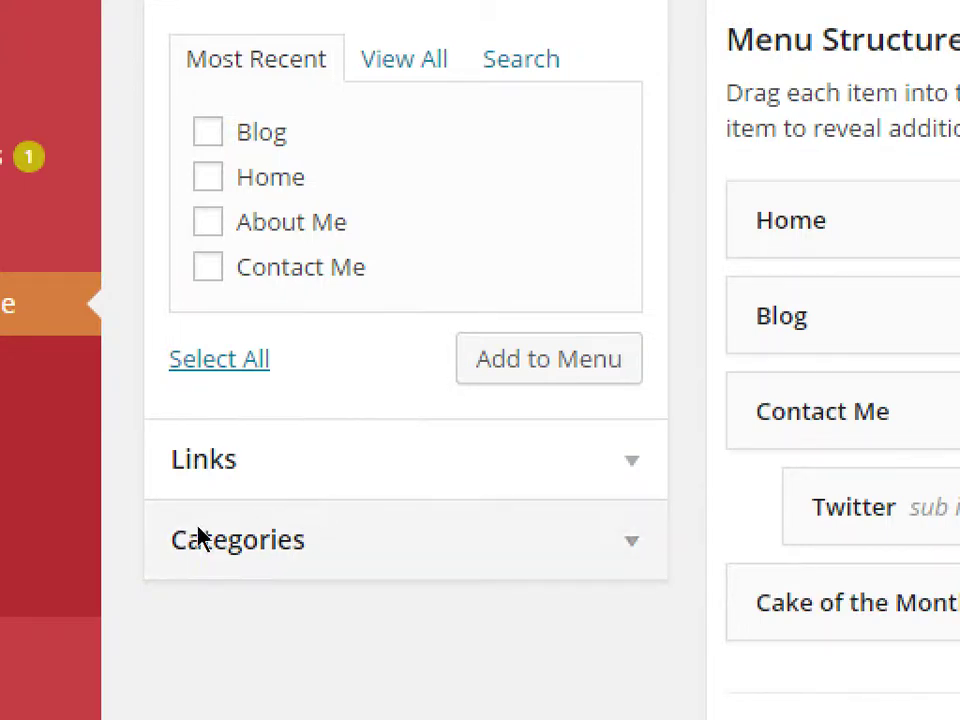
click(229, 516)
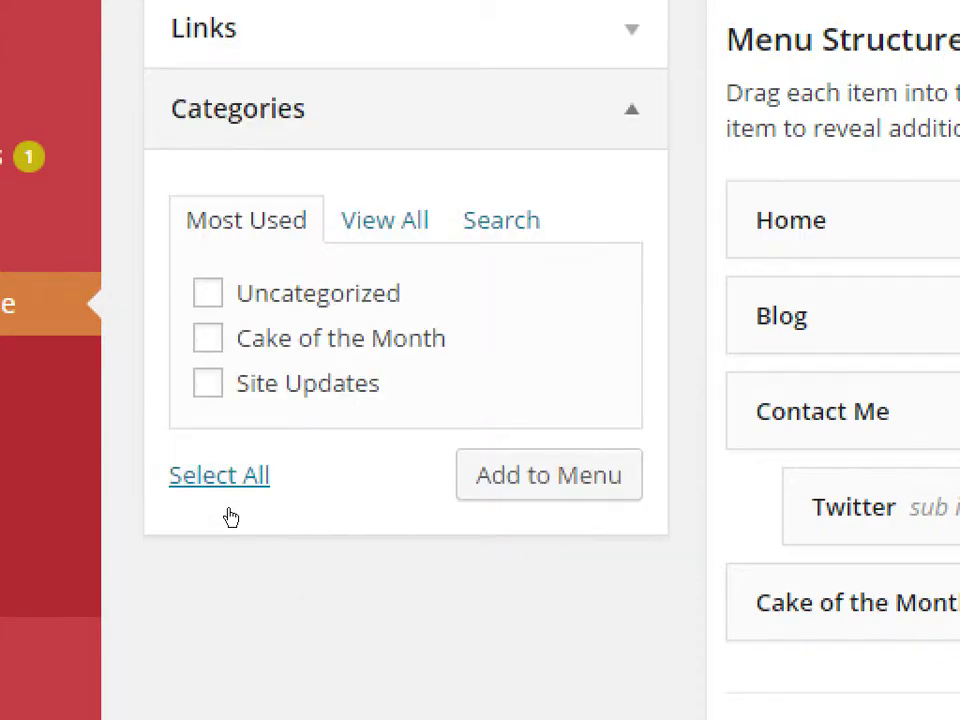
click(208, 338)
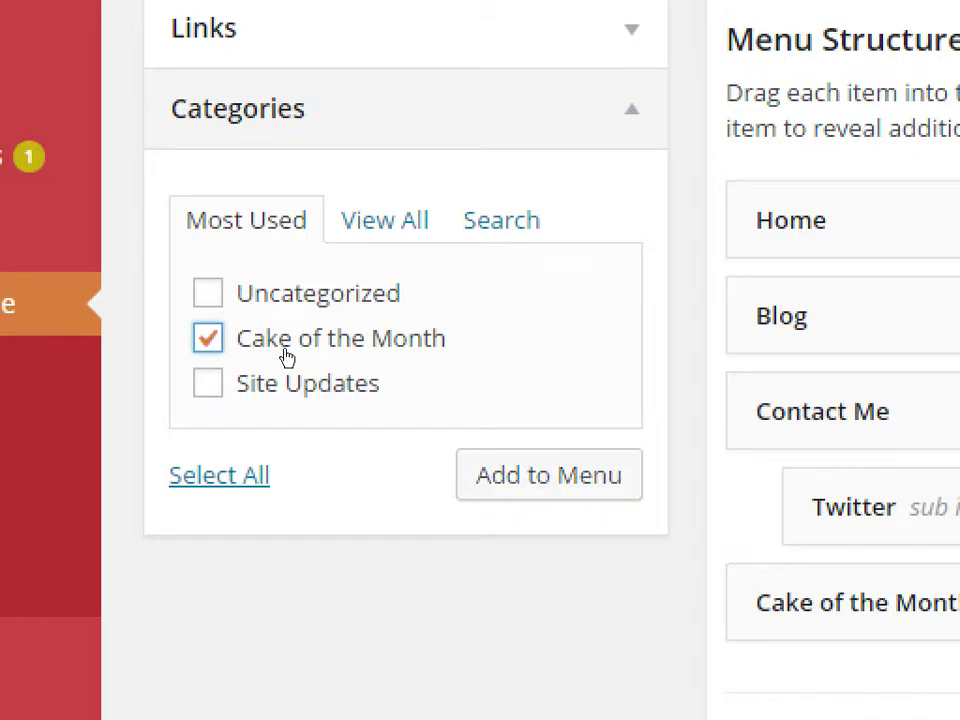
key(Return)
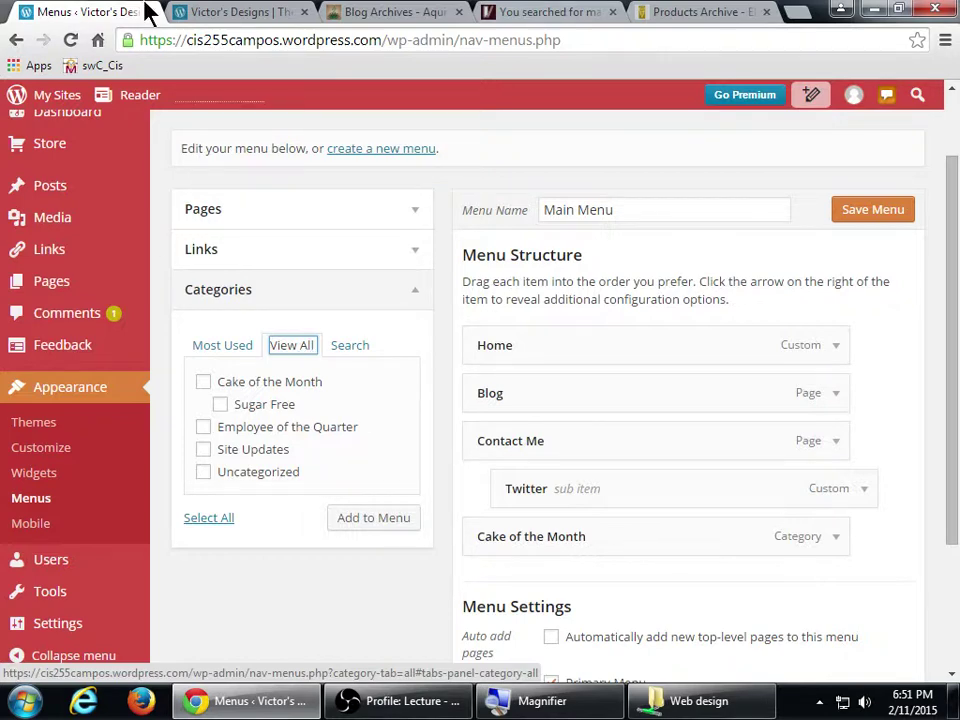
click(225, 11)
scroll(197, 360, up, 15)
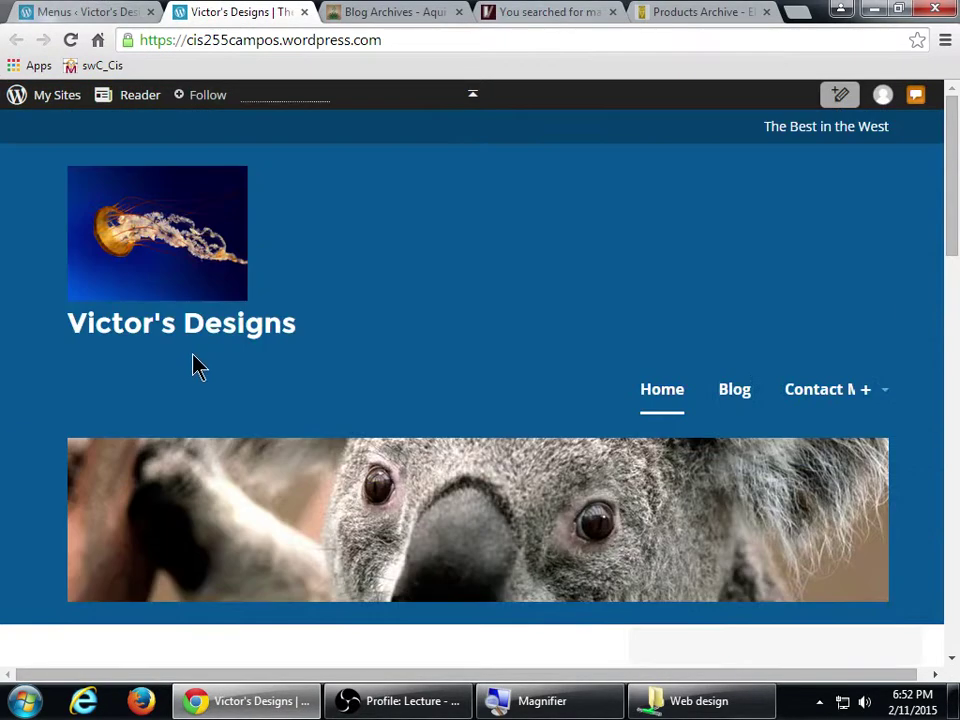
key(F5)
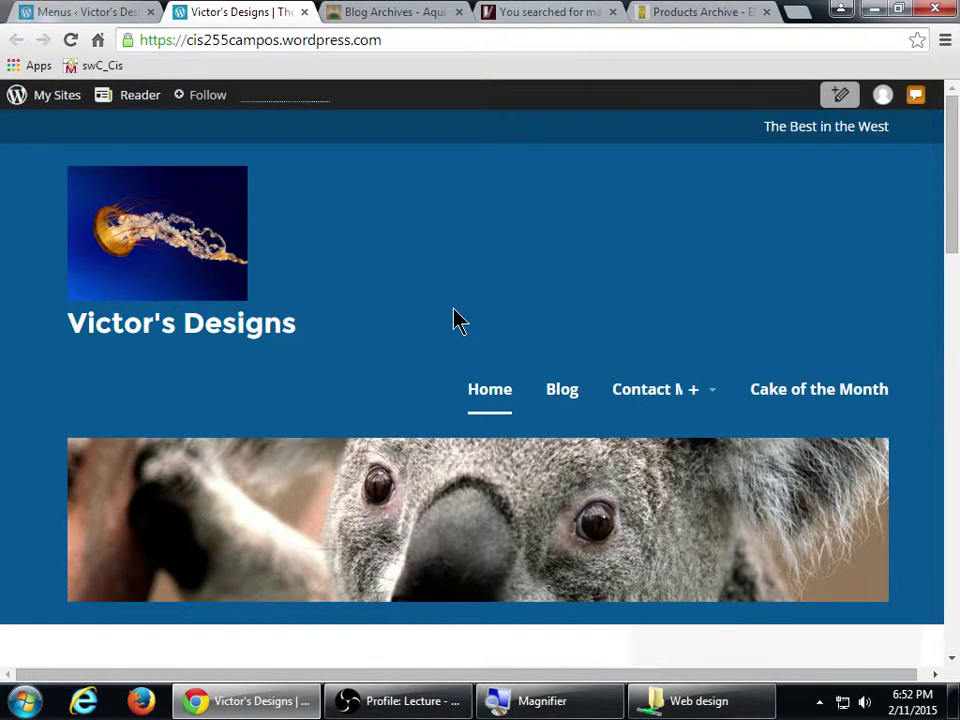
key(super+plus)
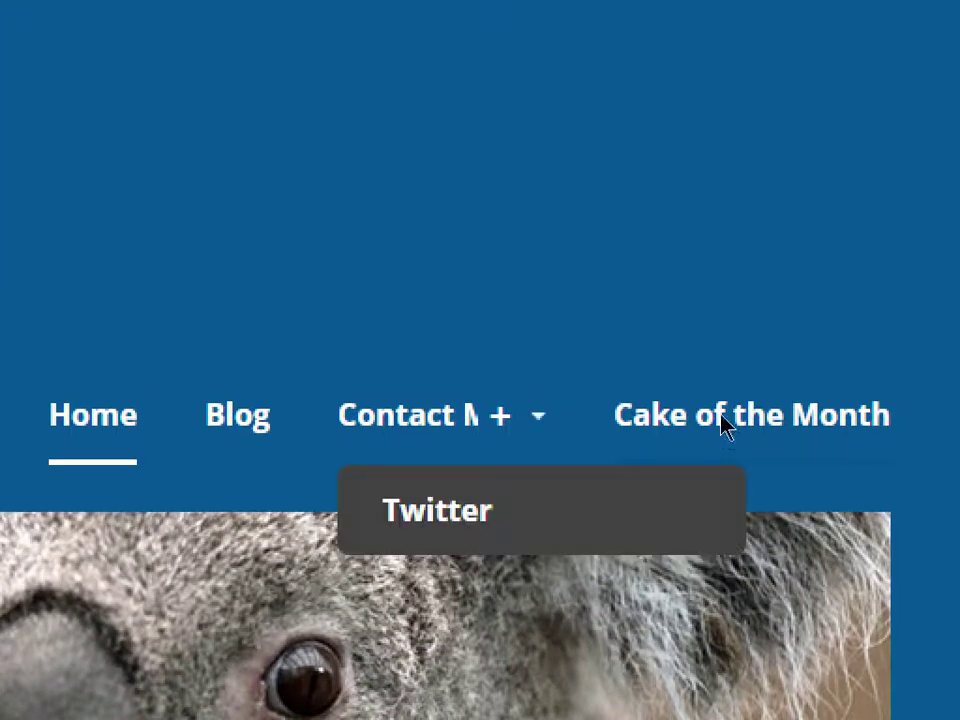
click(550, 405)
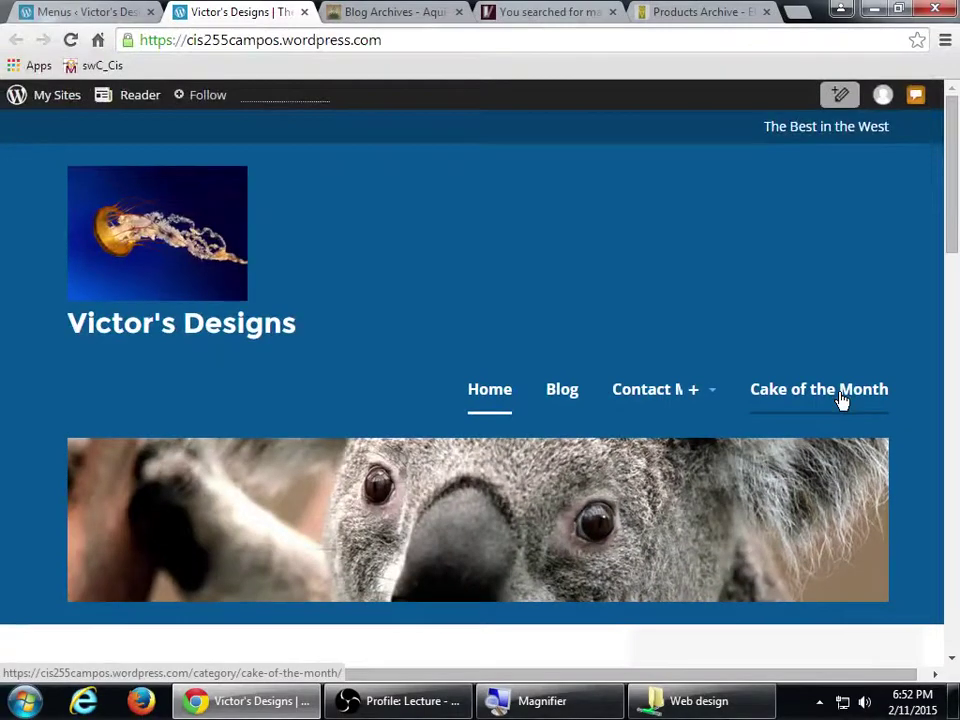
click(840, 400)
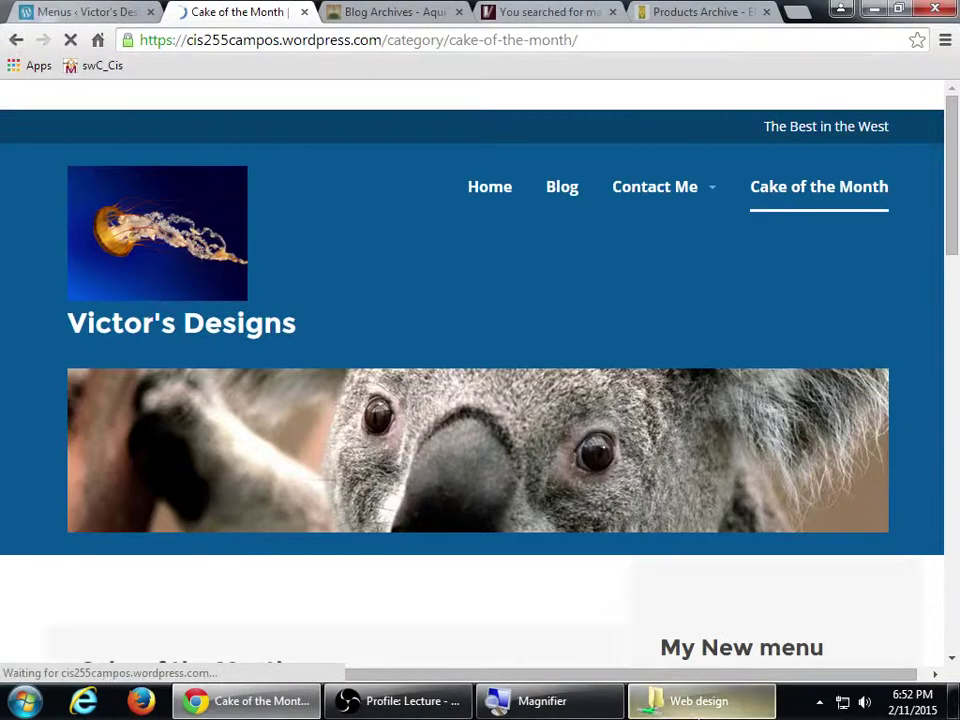
scroll(557, 547, down, 2)
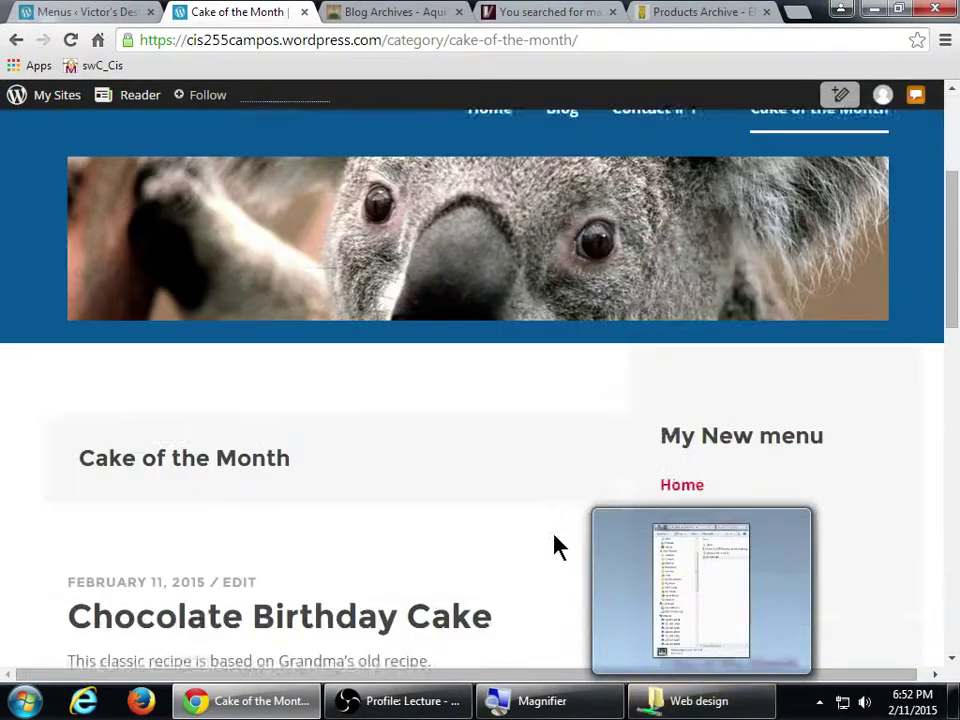
scroll(500, 520, down, 2)
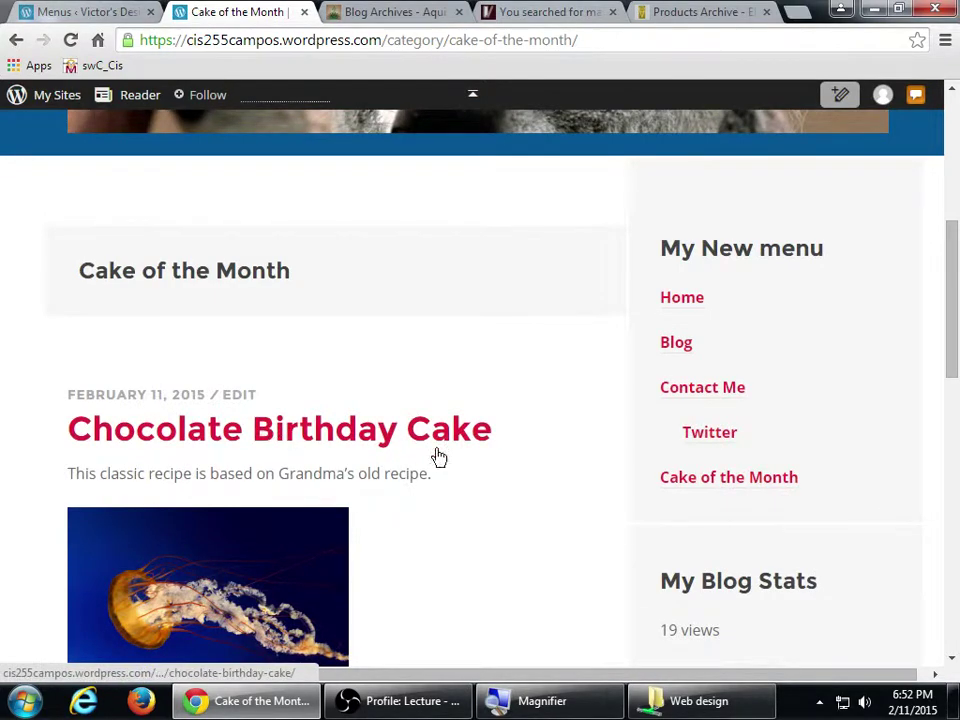
scroll(448, 460, down, 9)
scroll(452, 455, up, 1)
scroll(452, 455, up, 15)
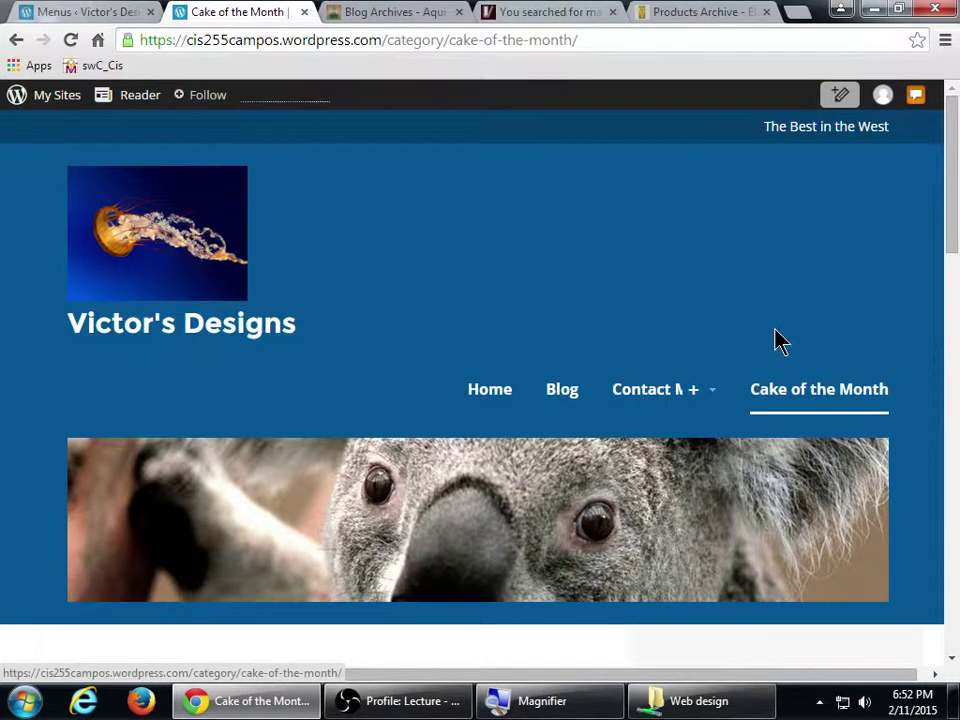
scroll(667, 546, down, 3)
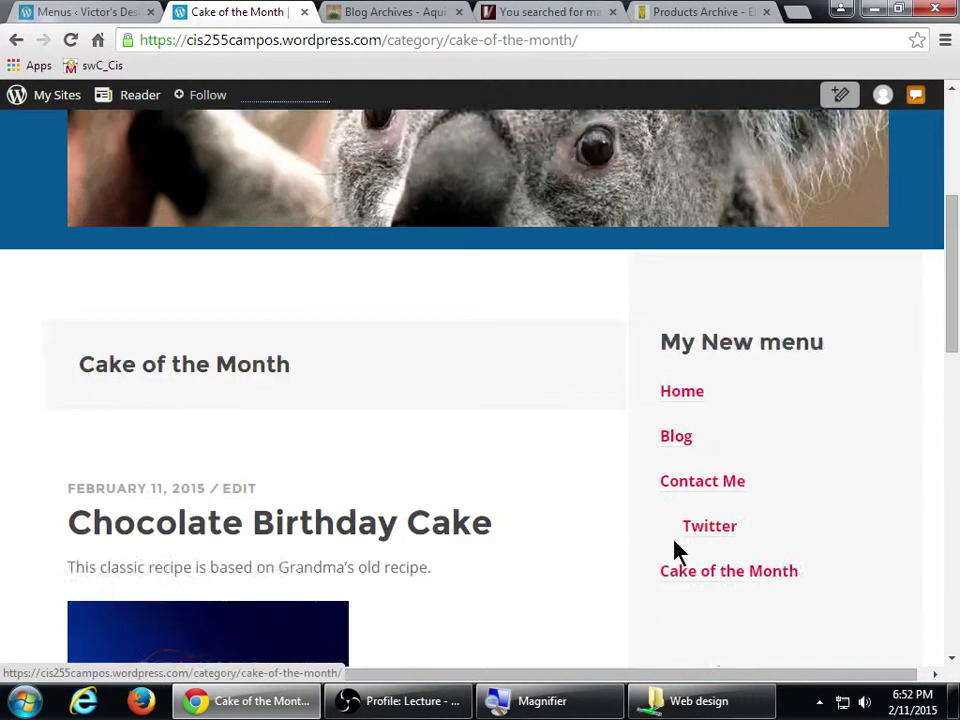
scroll(570, 491, down, 3)
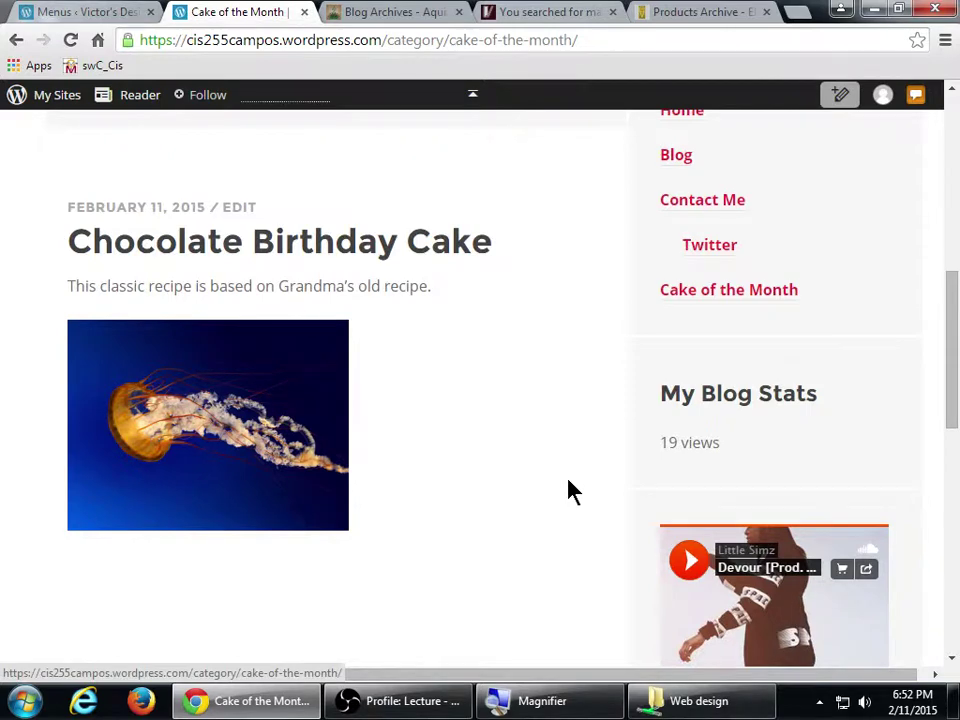
scroll(555, 360, down, 3)
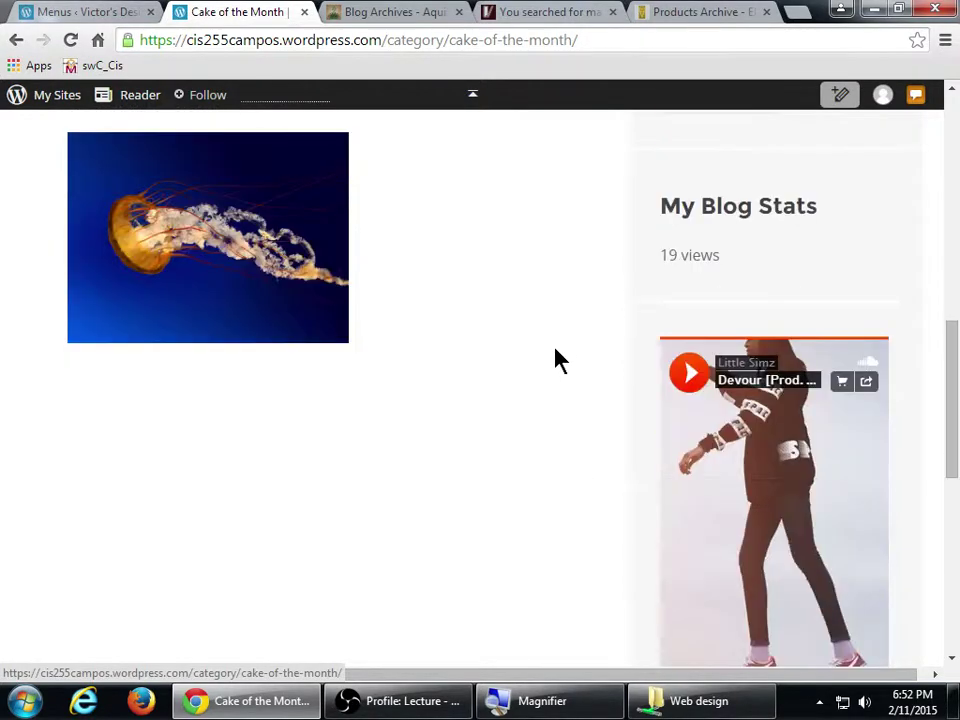
scroll(555, 360, up, 2)
scroll(555, 360, down, 5)
scroll(558, 360, down, 3)
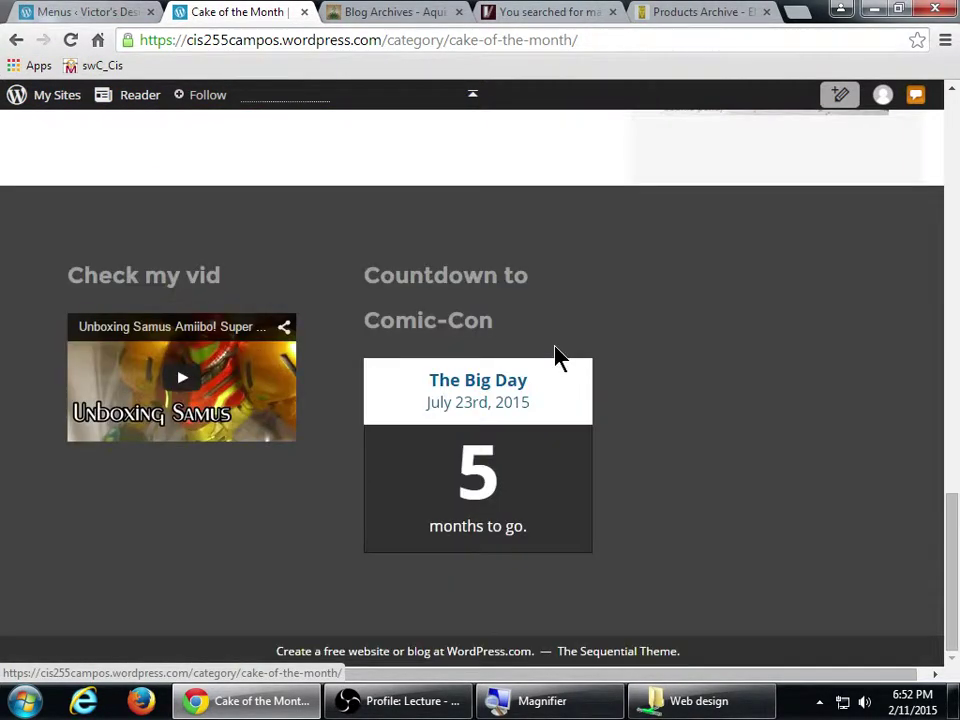
scroll(557, 357, up, 15)
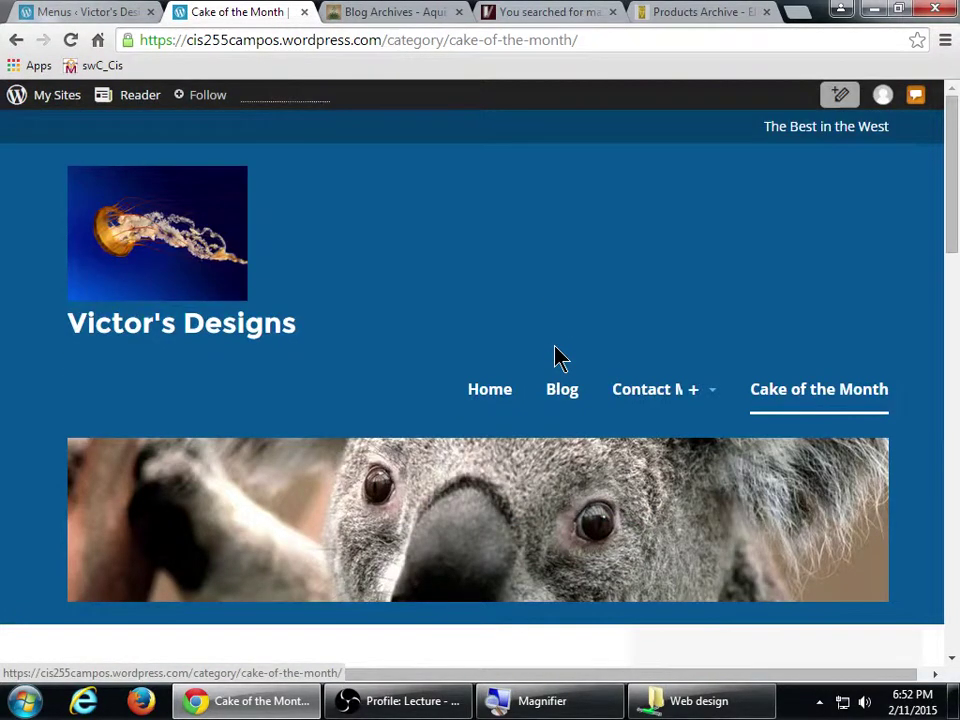
click(92, 11)
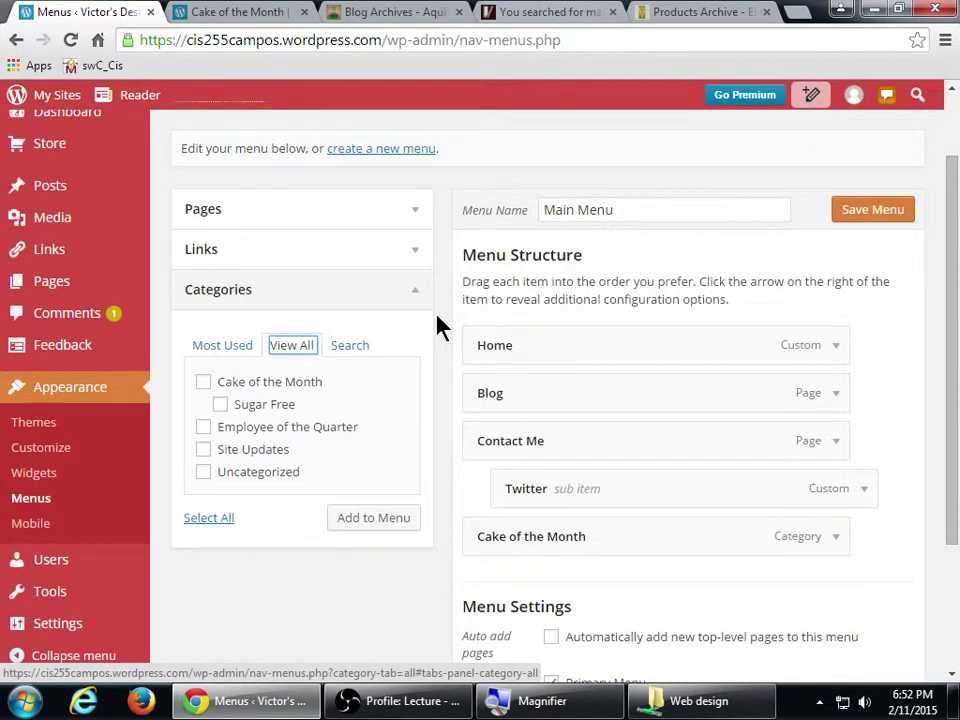
key(super+plus)
click(392, 286)
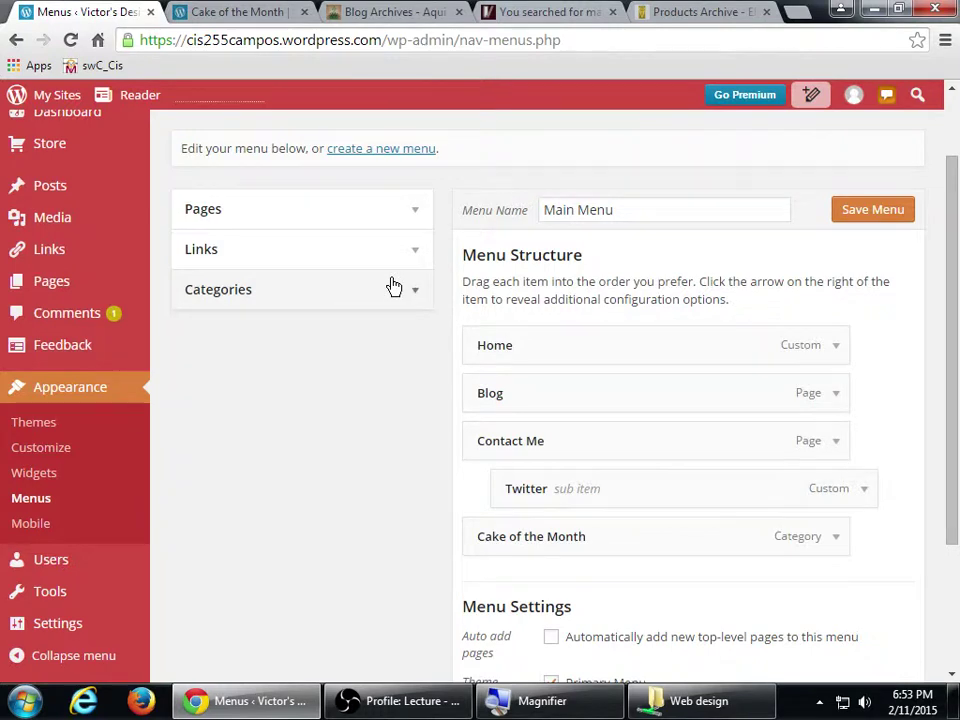